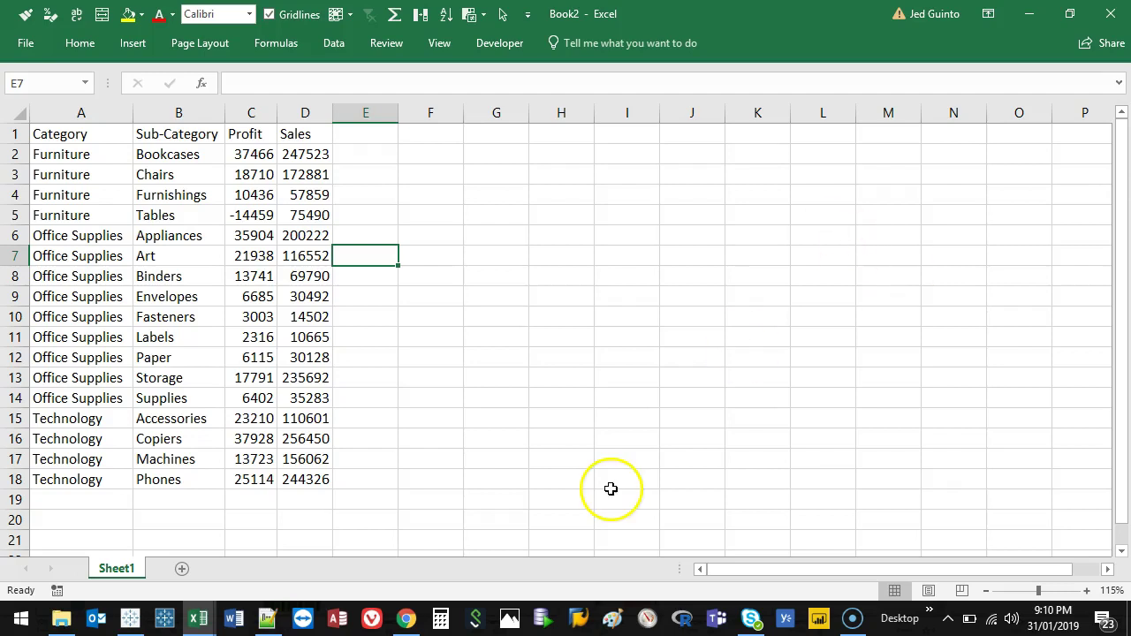
Widen columns A and B to fit the category and sub-category names
drag(81, 111, 298, 128)
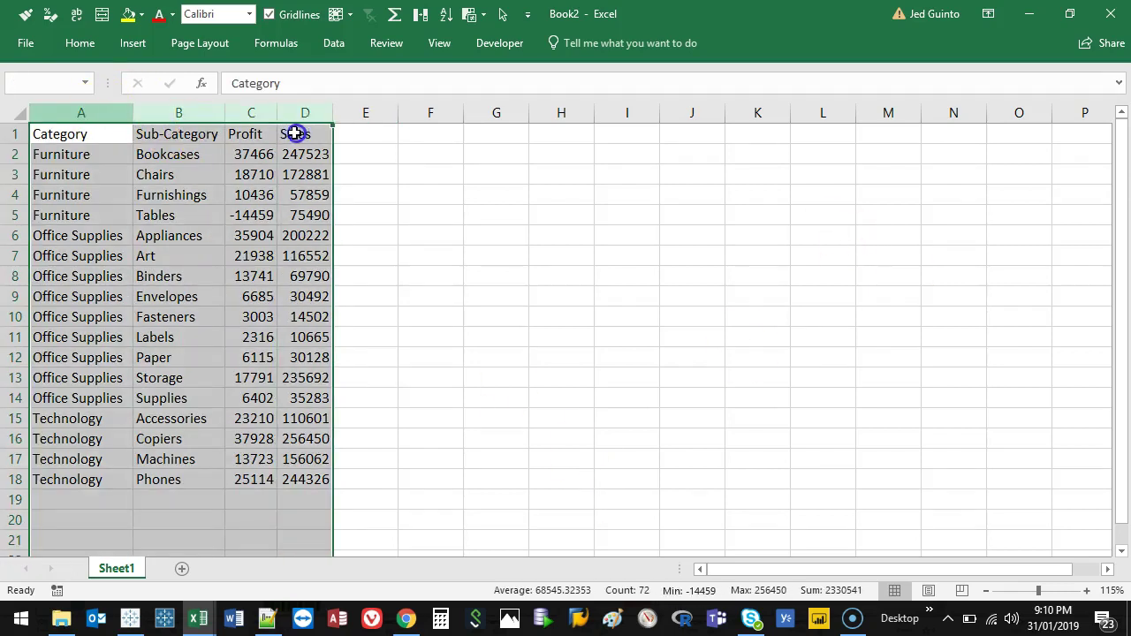
click(188, 162)
drag(133, 113, 163, 113)
drag(254, 113, 443, 113)
Centre-align columns A–D and set their font to Consolas
drag(129, 119, 397, 118)
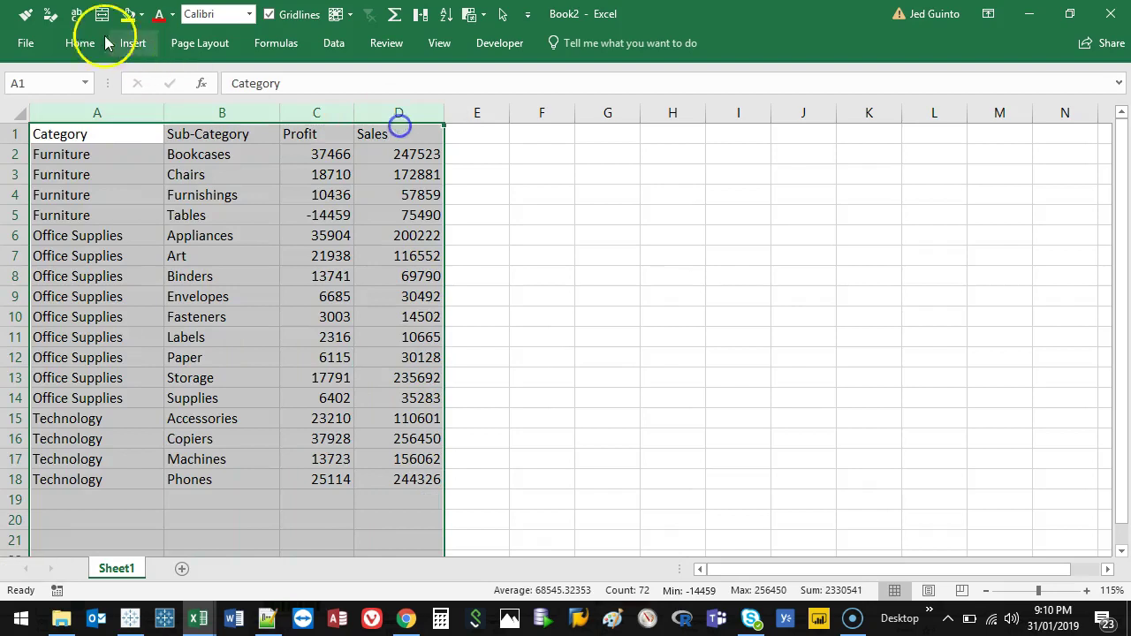
click(80, 42)
click(291, 103)
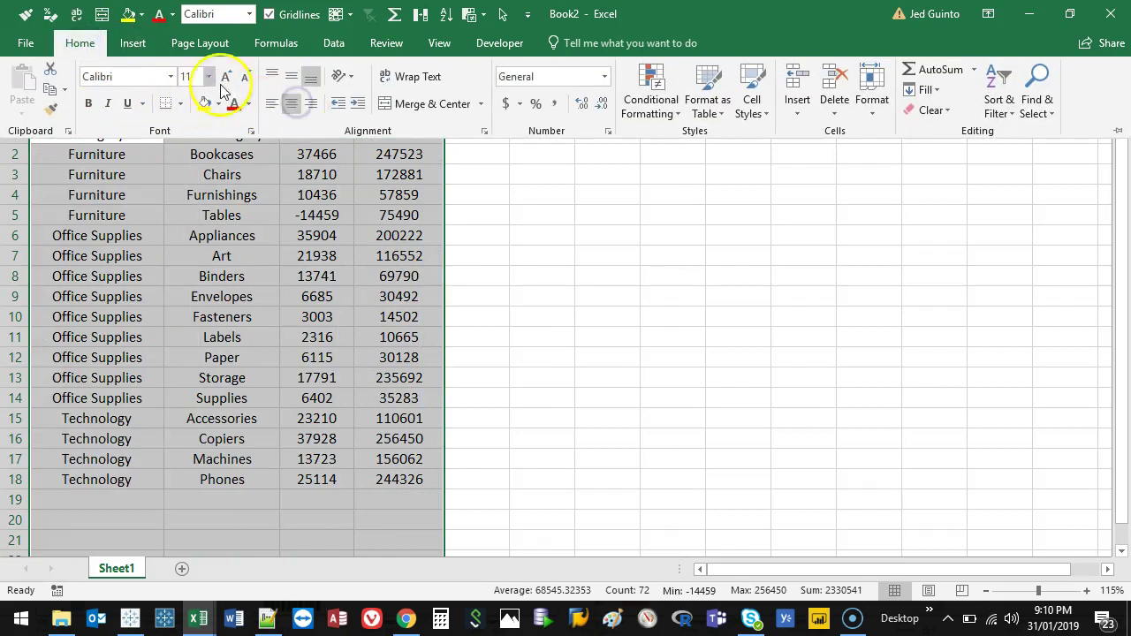
click(201, 14)
text(Consolas)
key(Return)
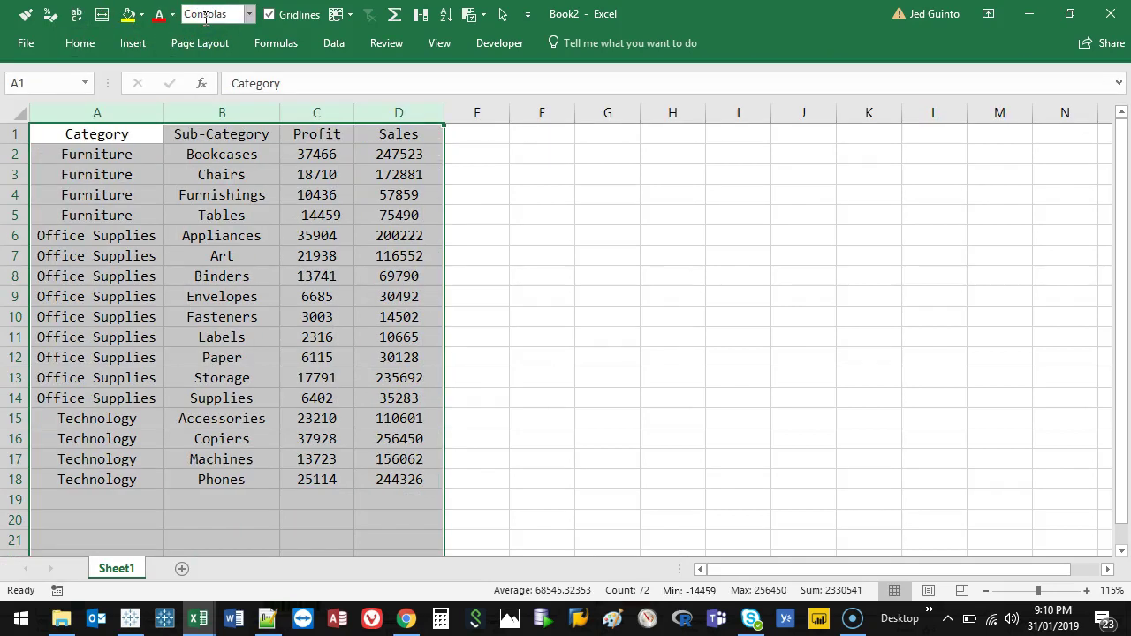
Cancel an attempted move of the Art cell onto B5, then bold header row A1:D1
click(203, 258)
drag(202, 263, 233, 216)
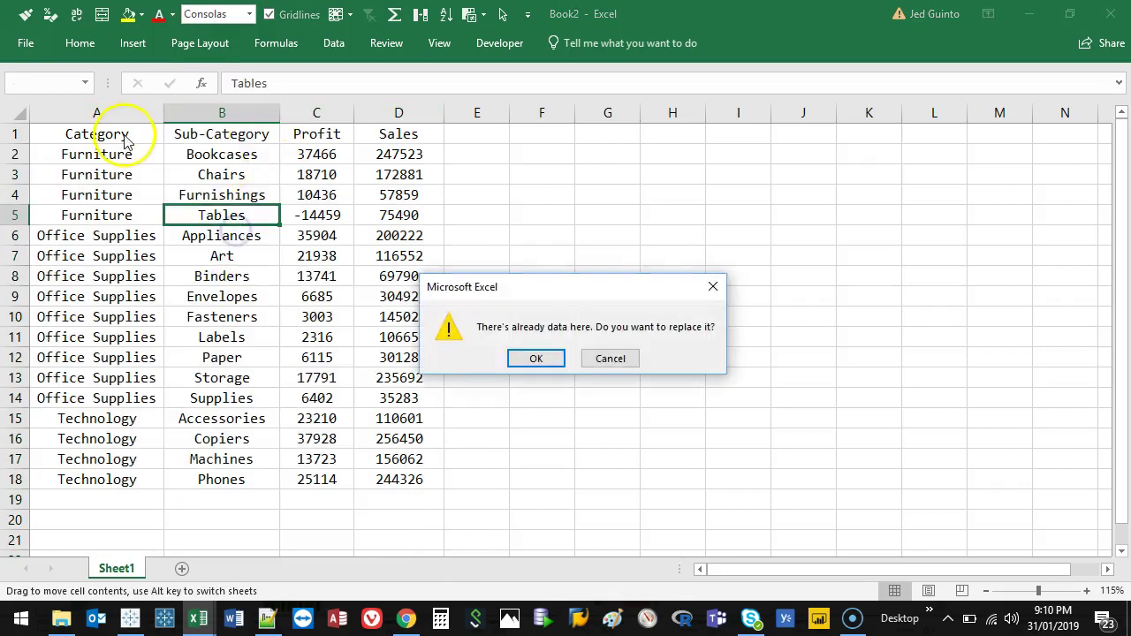
click(608, 359)
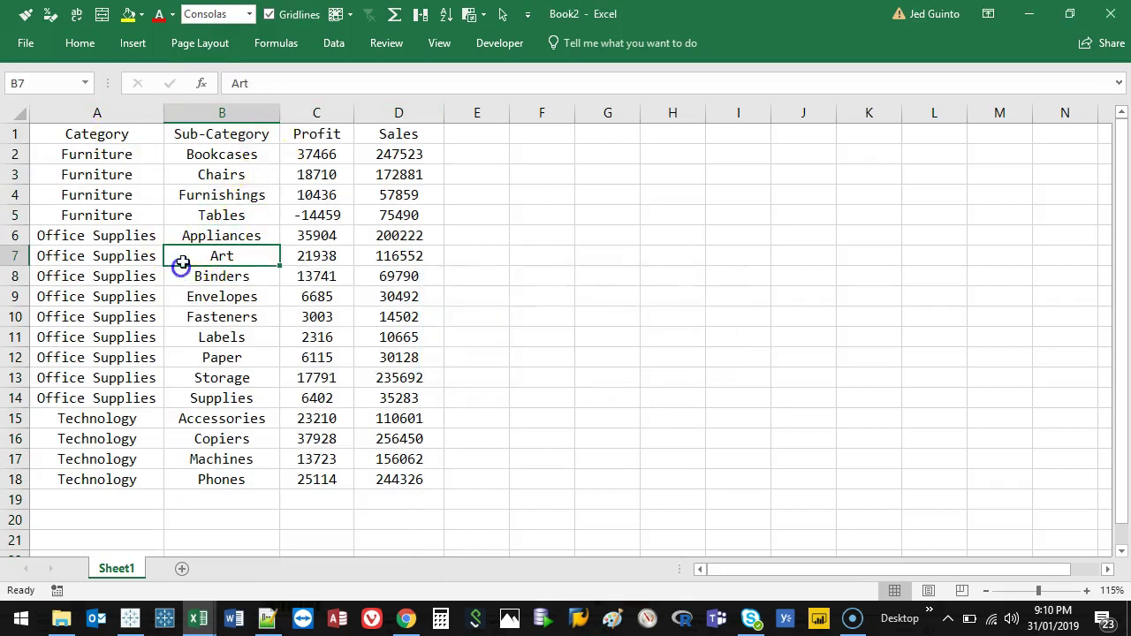
drag(88, 133, 375, 112)
key(ctrl+b)
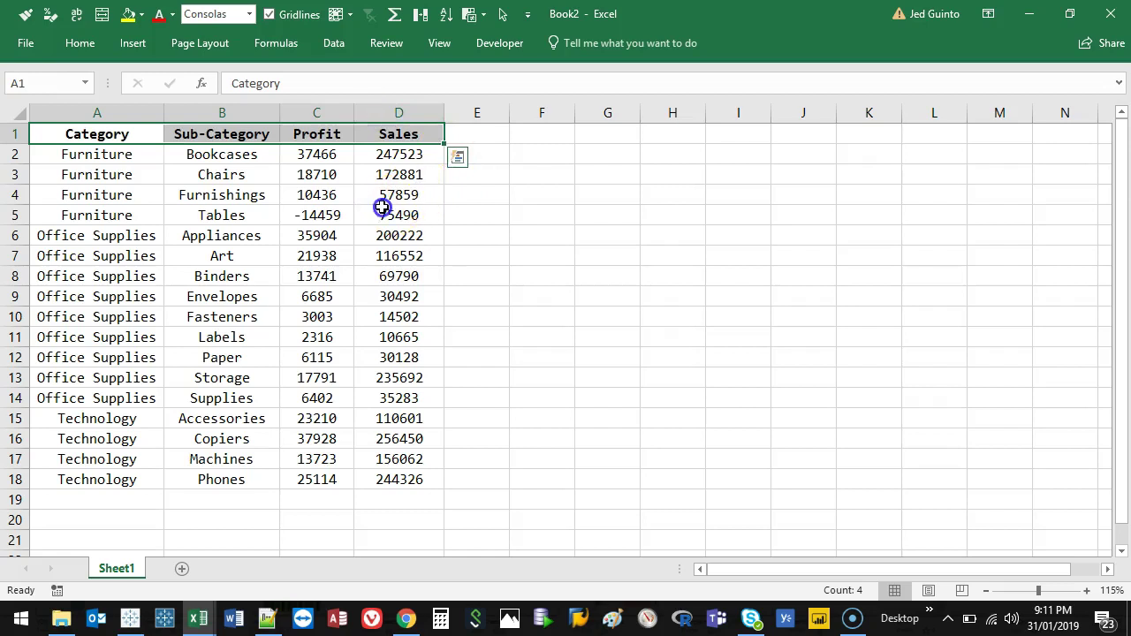
Give the whole A1:D18 table thin grey outline and inside borders
click(385, 212)
key(ctrl+a)
key(ctrl+1)
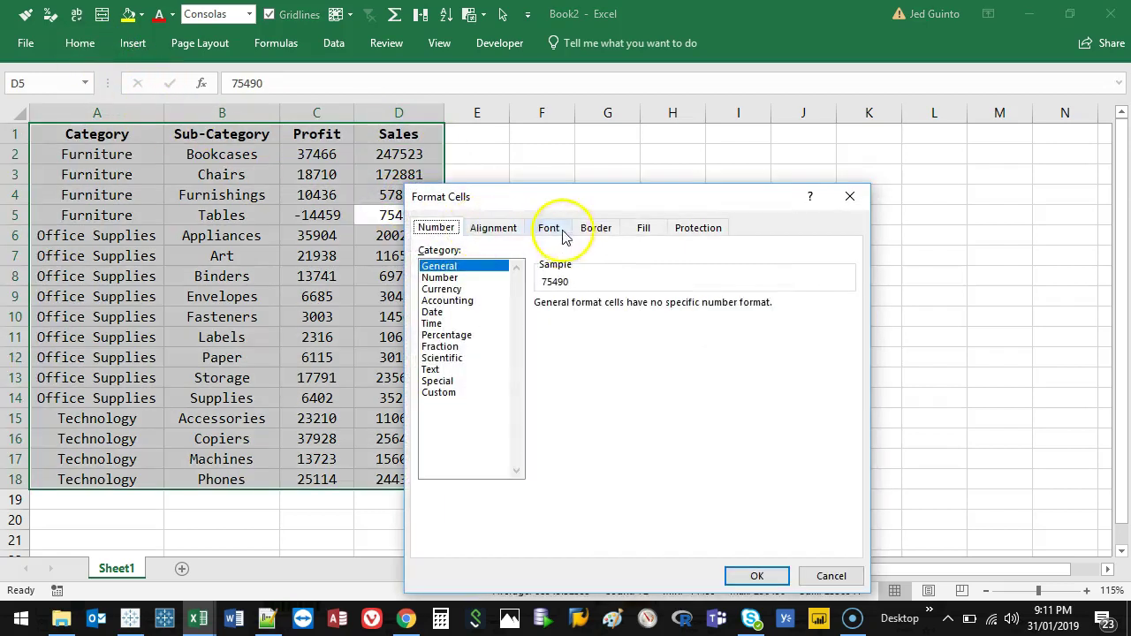
click(595, 228)
click(454, 370)
click(521, 409)
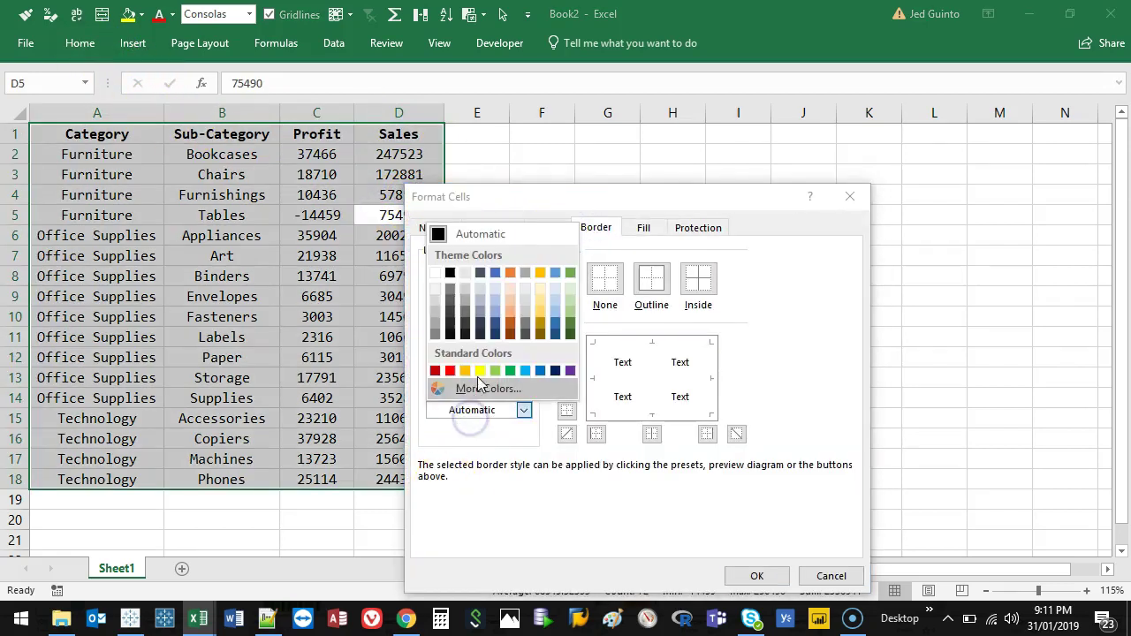
click(436, 312)
click(651, 280)
click(697, 280)
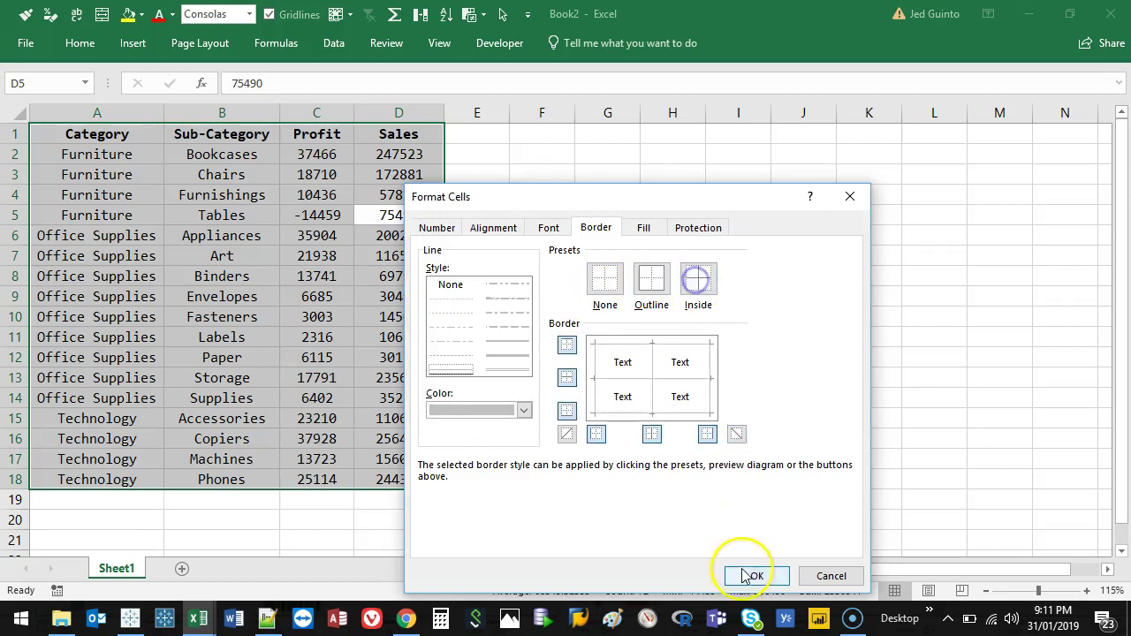
click(757, 575)
click(669, 261)
drag(94, 133, 407, 134)
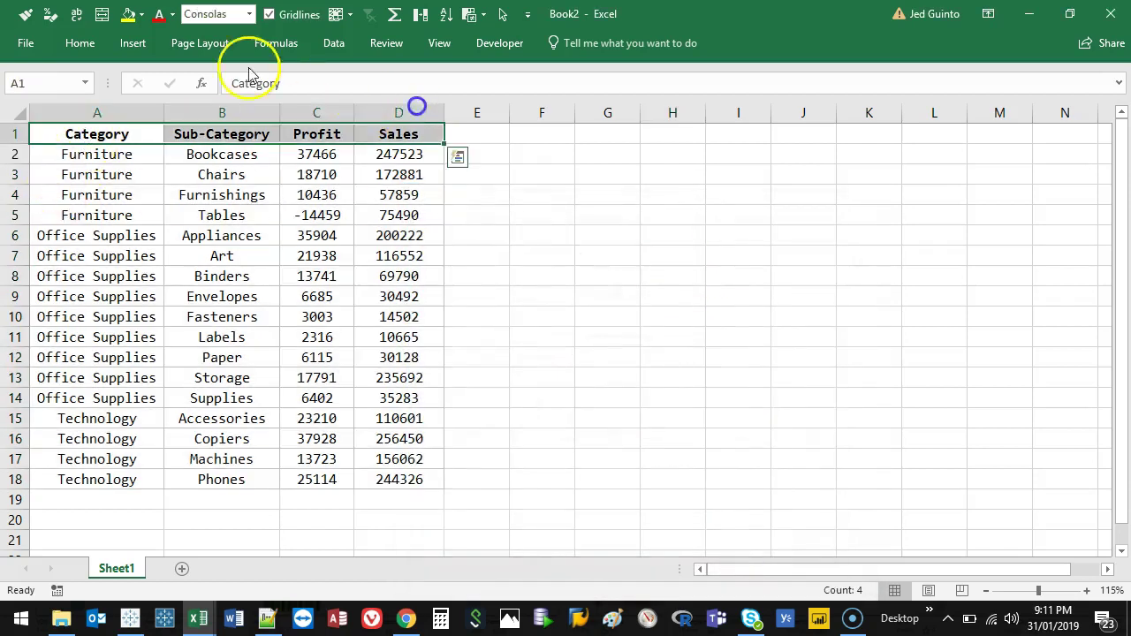
Fill the A1:D1 header cells light blue
click(140, 15)
click(244, 73)
click(528, 212)
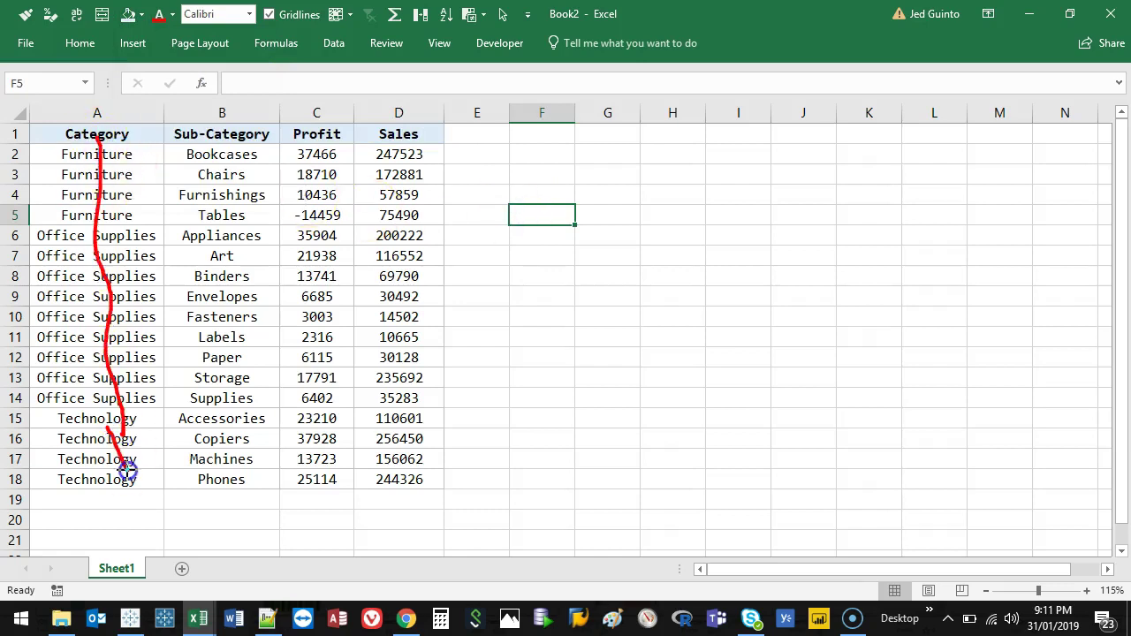
drag(126, 470, 150, 430)
drag(232, 157, 231, 427)
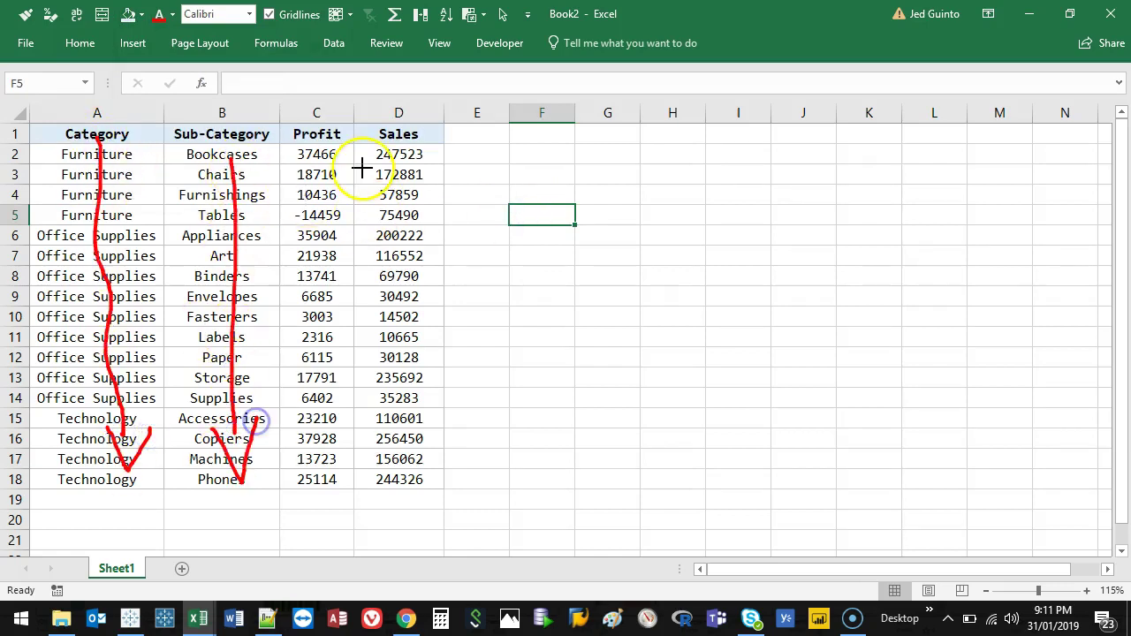
drag(329, 155, 341, 395)
key(Escape)
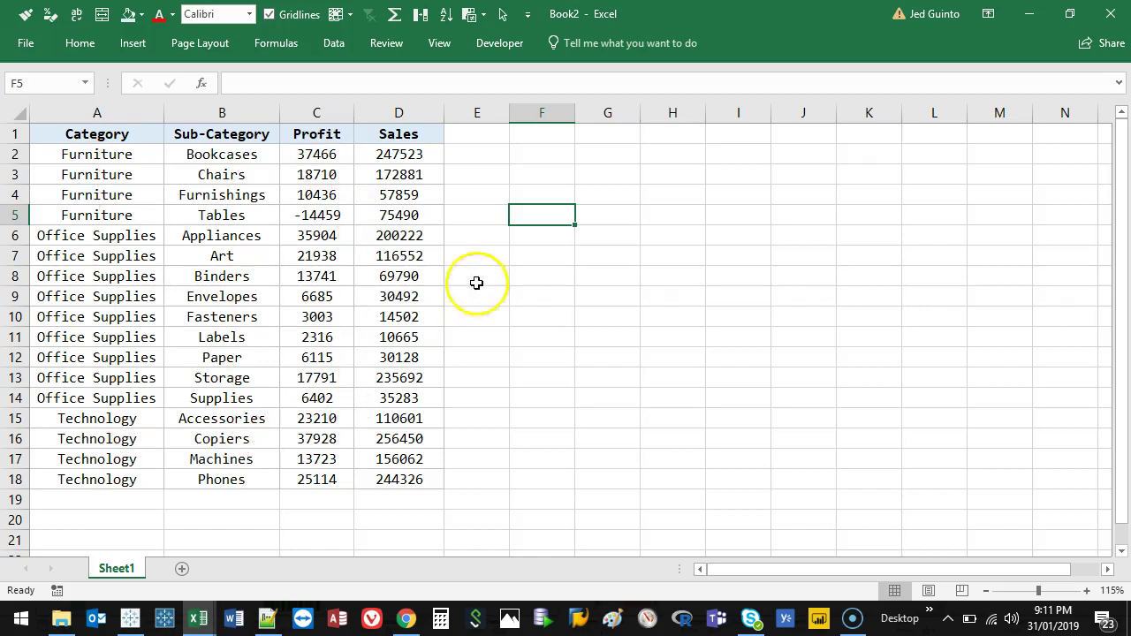
drag(91, 112, 292, 270)
Copy the table and paste it transposed starting at F1
shift+click(399, 475)
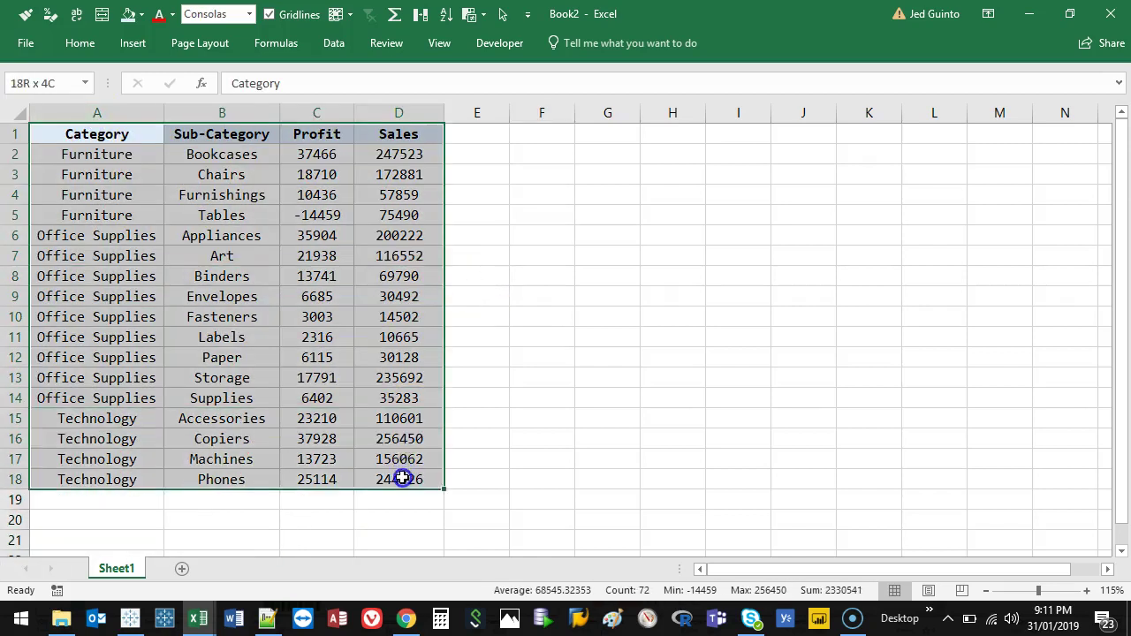
key(ctrl+c)
right_click(542, 130)
click(553, 133)
right_click(553, 133)
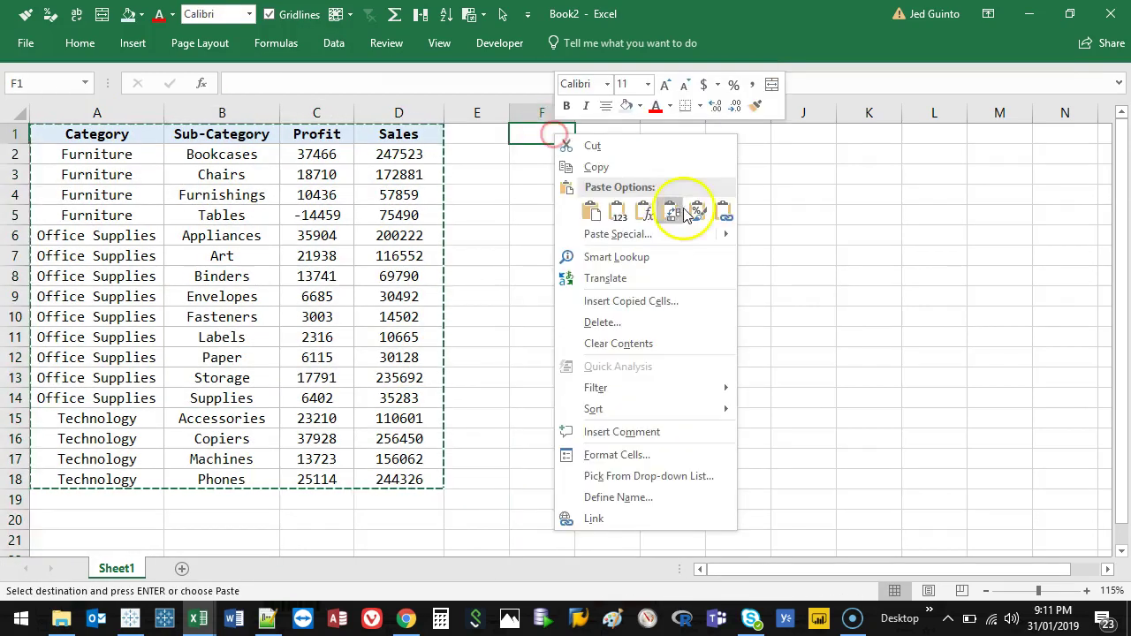
click(675, 209)
Autofit all column widths, then undo the transposed paste
scroll(674, 135, right, 3)
key(ctrl+a)
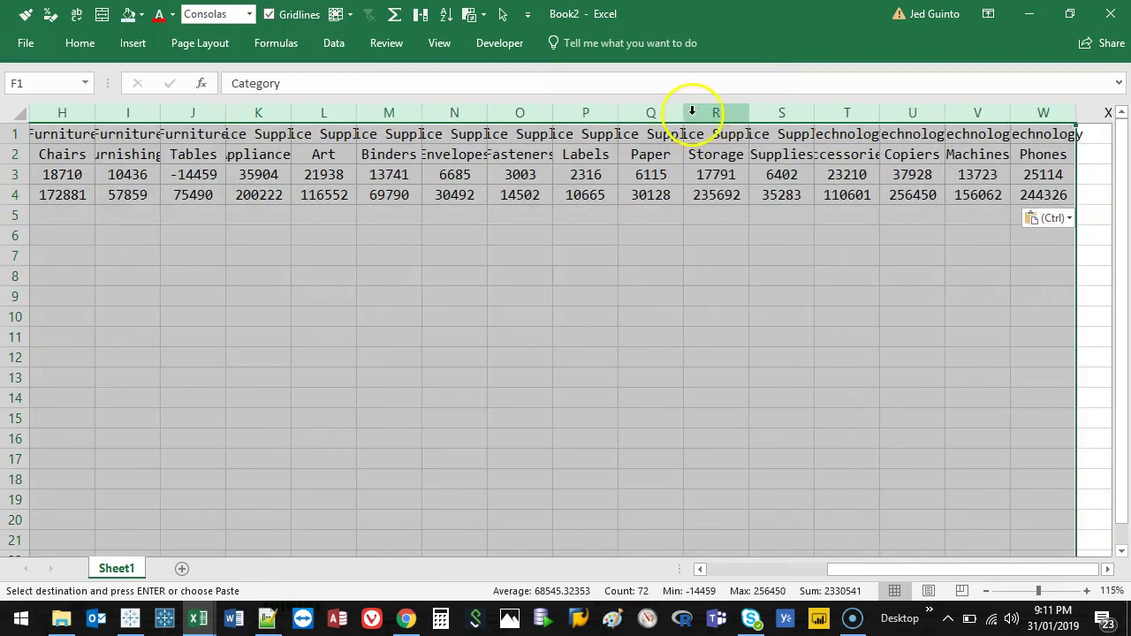
double_click(686, 112)
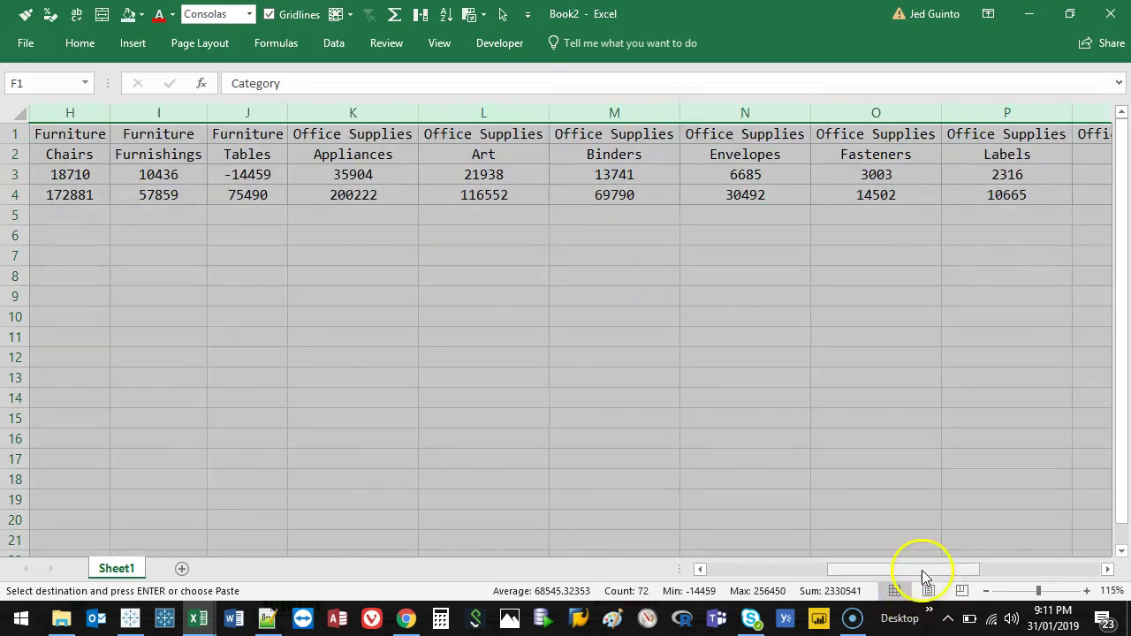
drag(919, 571, 827, 571)
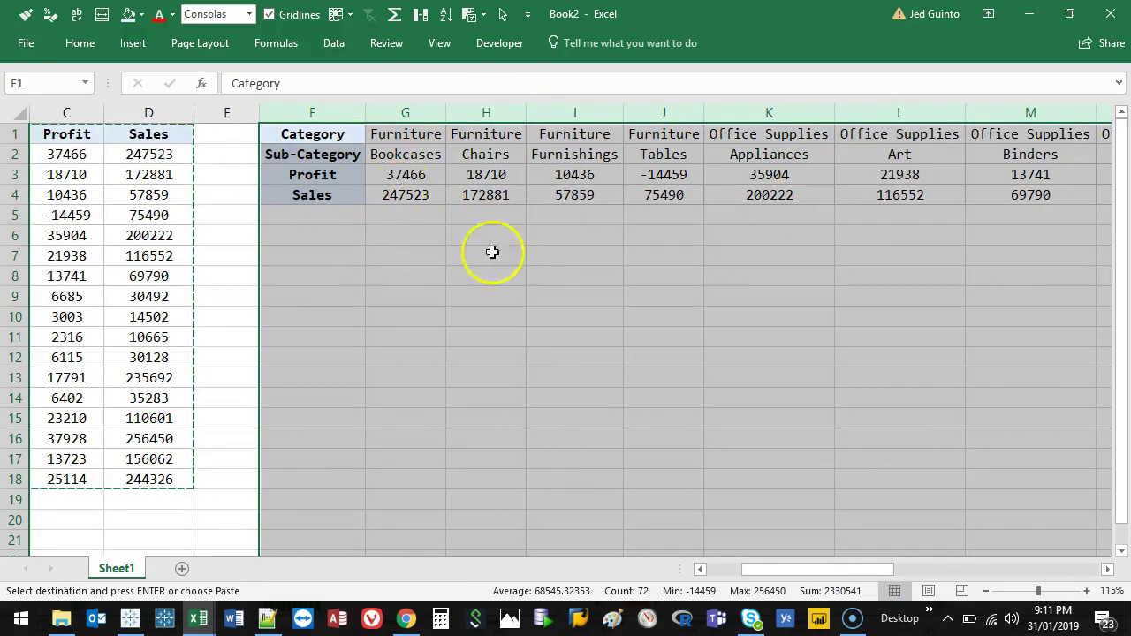
key(ctrl+z)
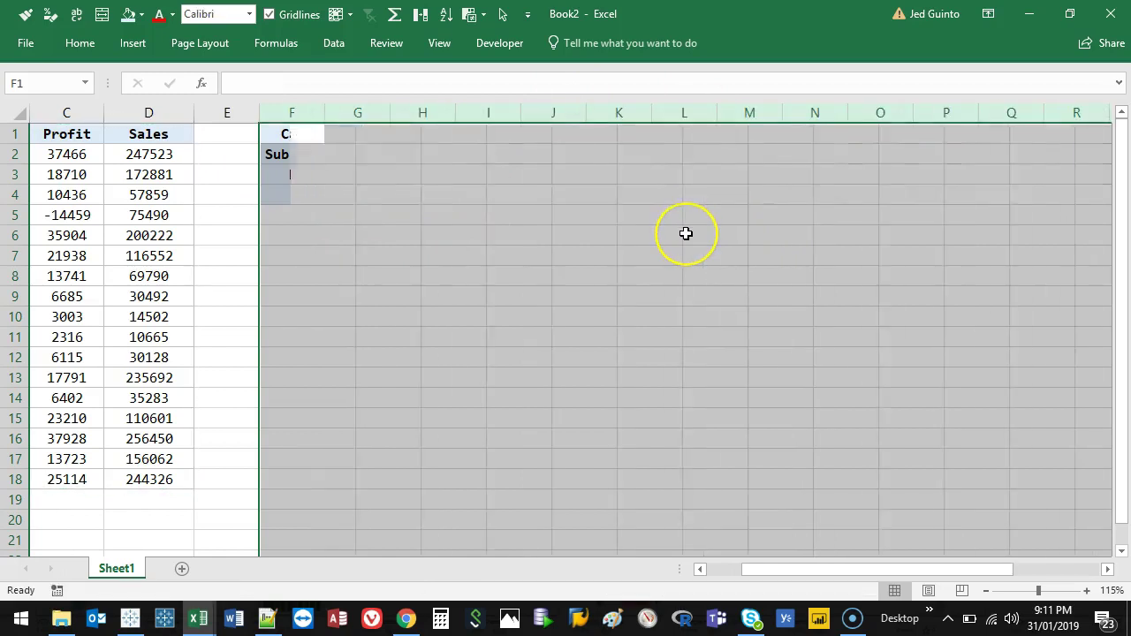
drag(858, 569, 823, 569)
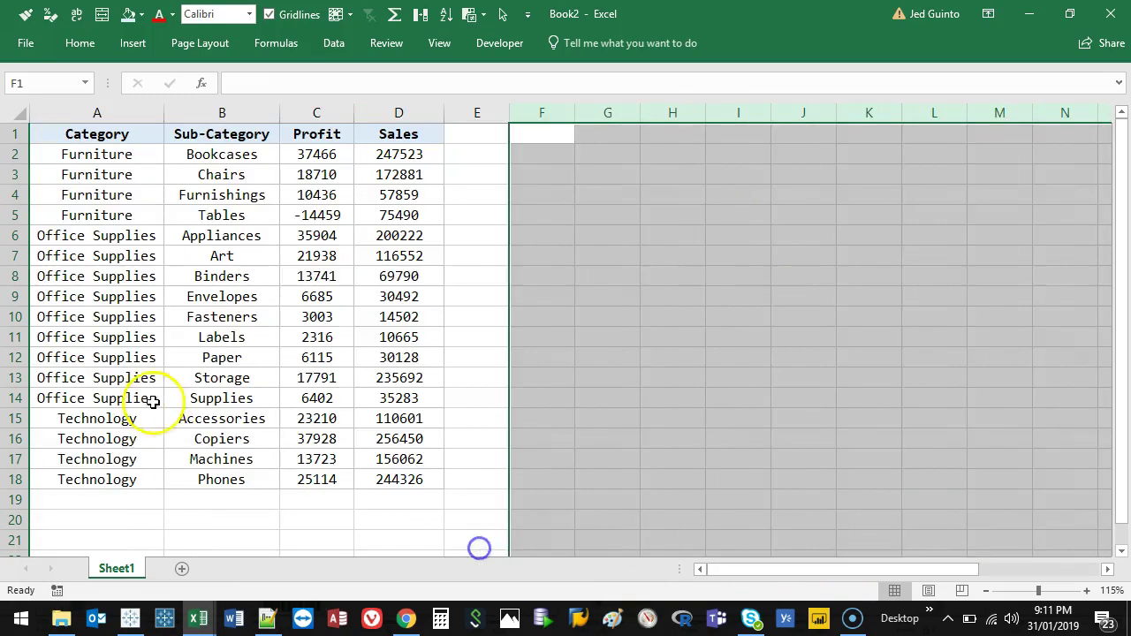
Check the sheet's extent with Ctrl+Down/Up, then select the whole table A1:D18
click(75, 497)
key(ctrl+Down)
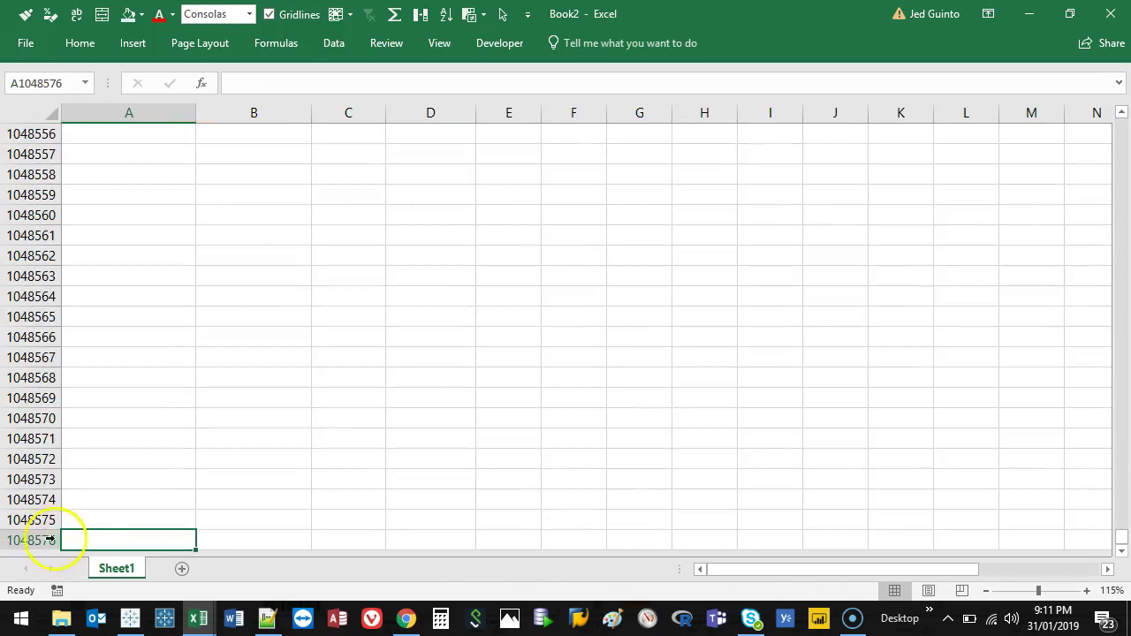
click(49, 539)
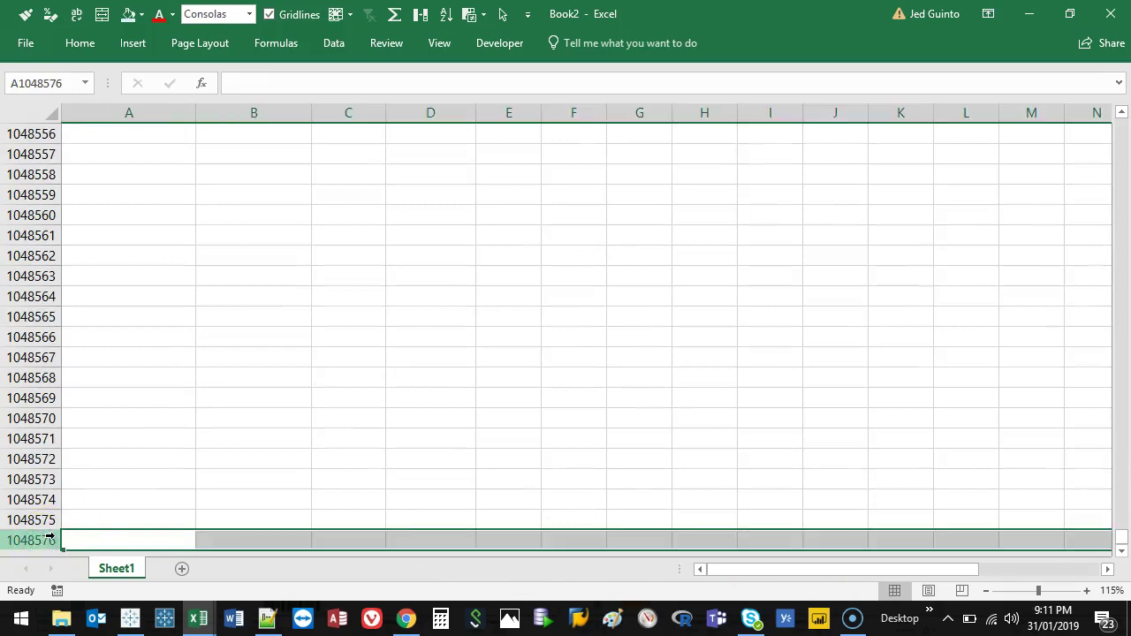
key(ctrl+Up)
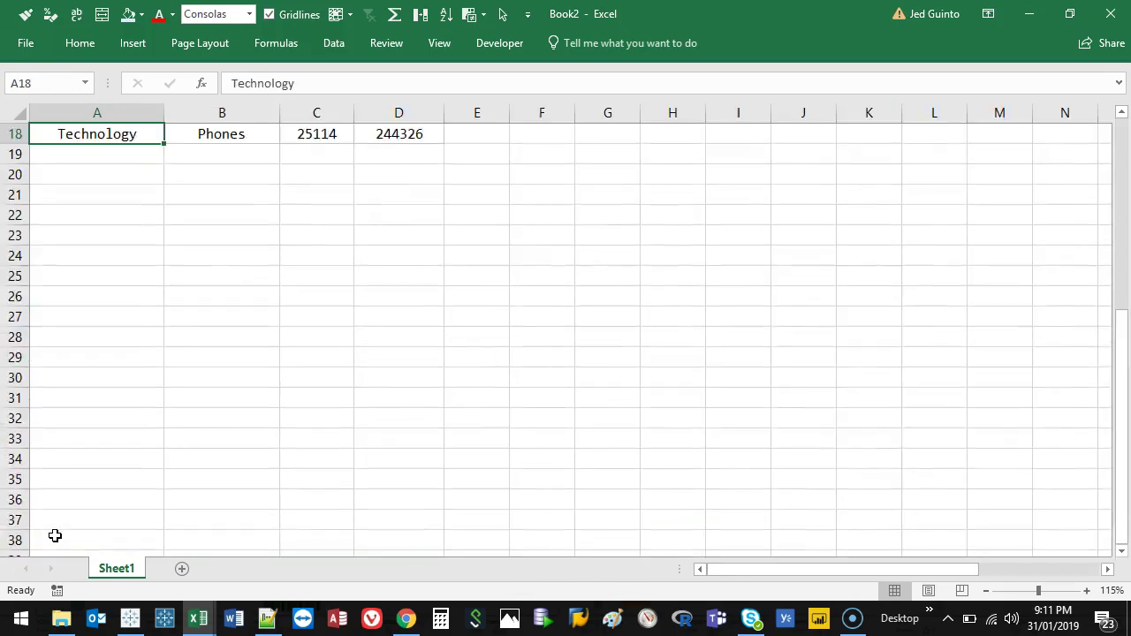
key(ctrl+Up)
key(ctrl+shift+End)
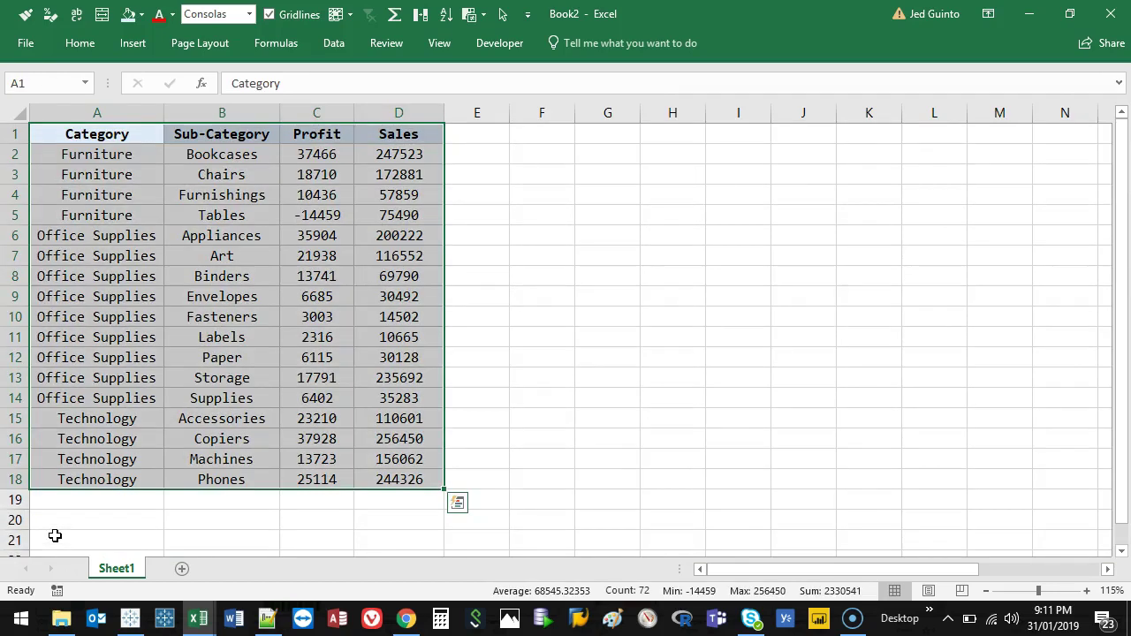
click(222, 235)
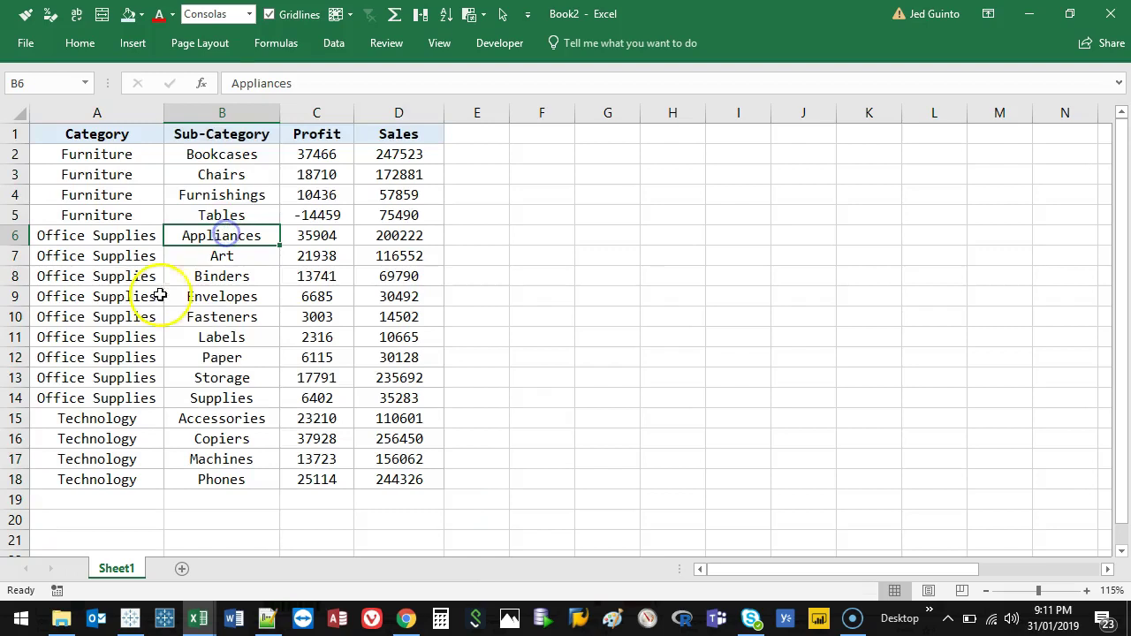
drag(163, 113, 180, 113)
click(343, 235)
drag(159, 155, 146, 218)
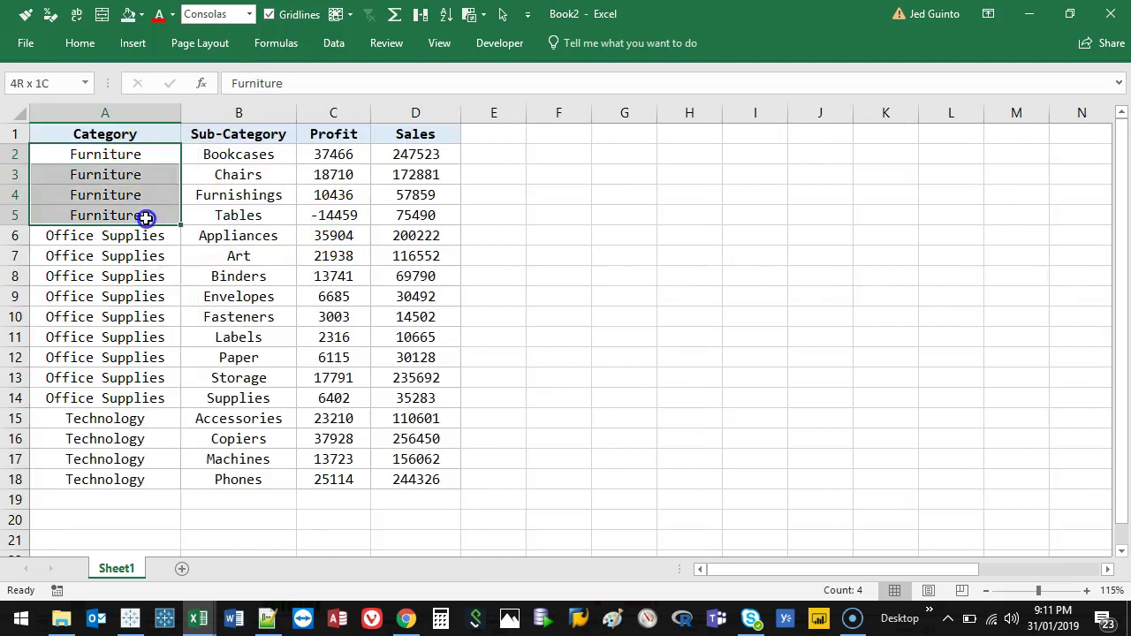
click(159, 156)
double_click(164, 177)
text(s)
click(318, 201)
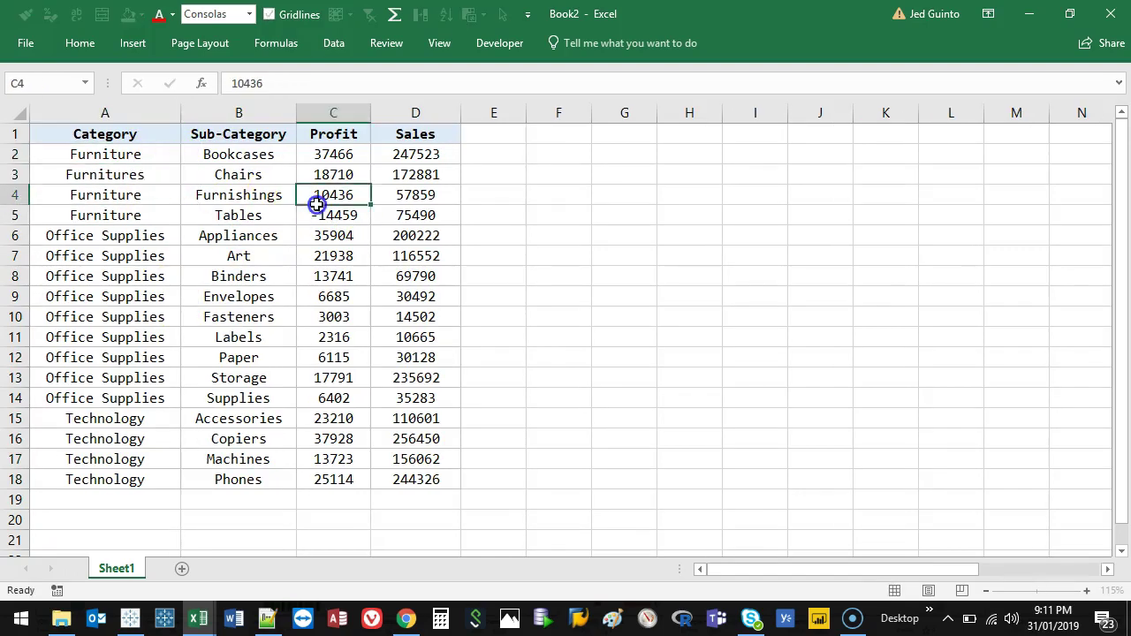
click(165, 175)
double_click(164, 175)
key(BackSpace)
key(Return)
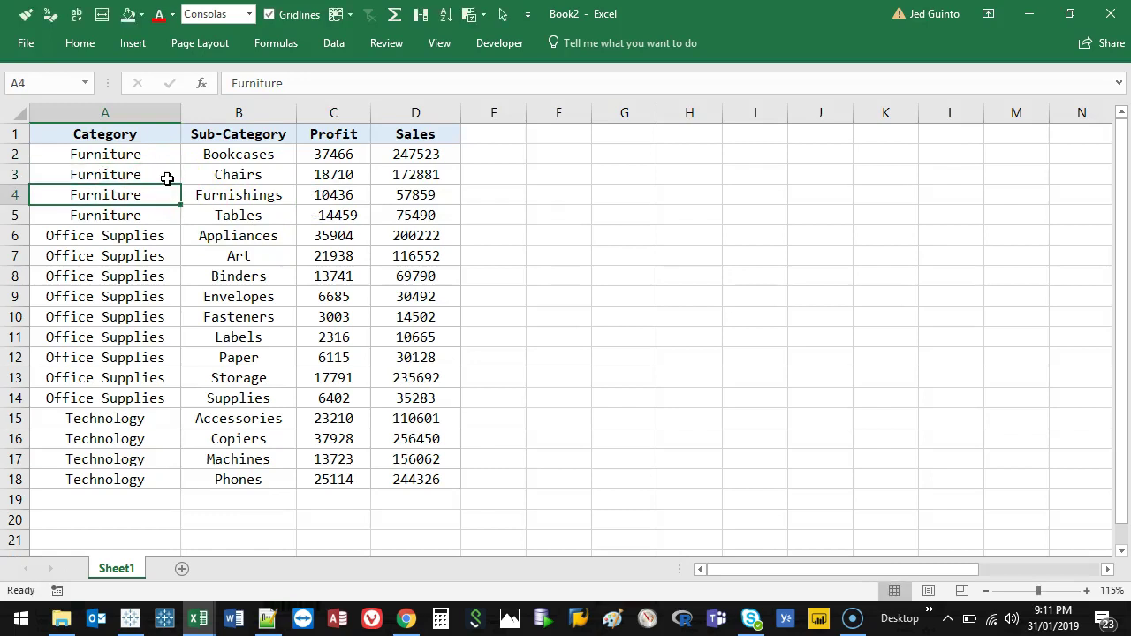
click(433, 299)
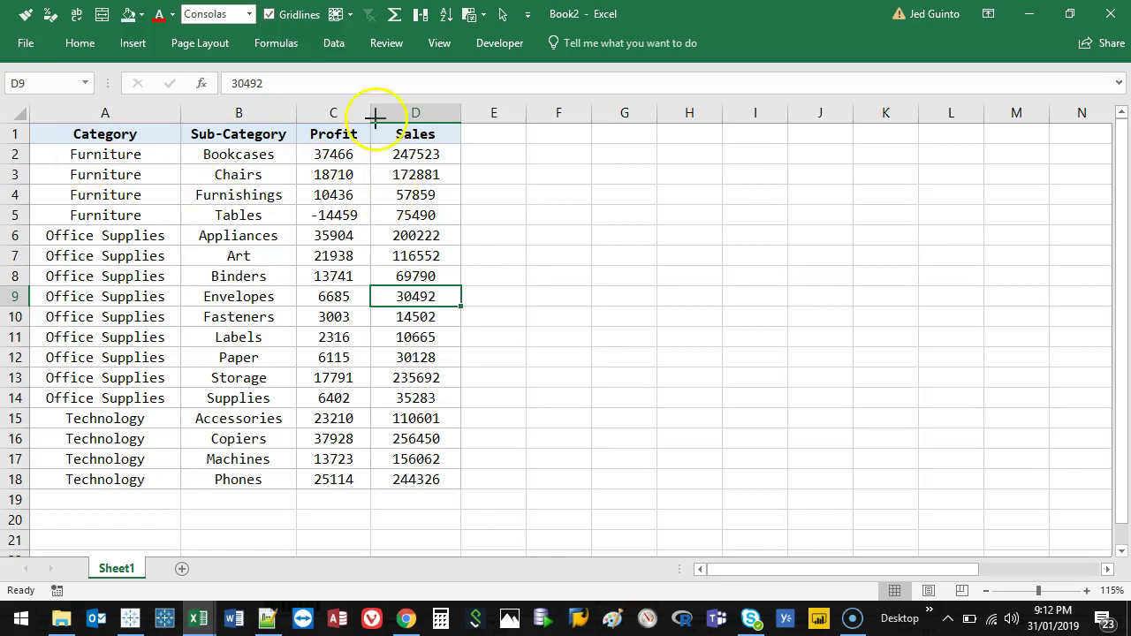
mouse_move(486, 120)
mouse_down()
mouse_move(233, 100)
mouse_move(46, 129)
mouse_move(374, 145)
mouse_up()
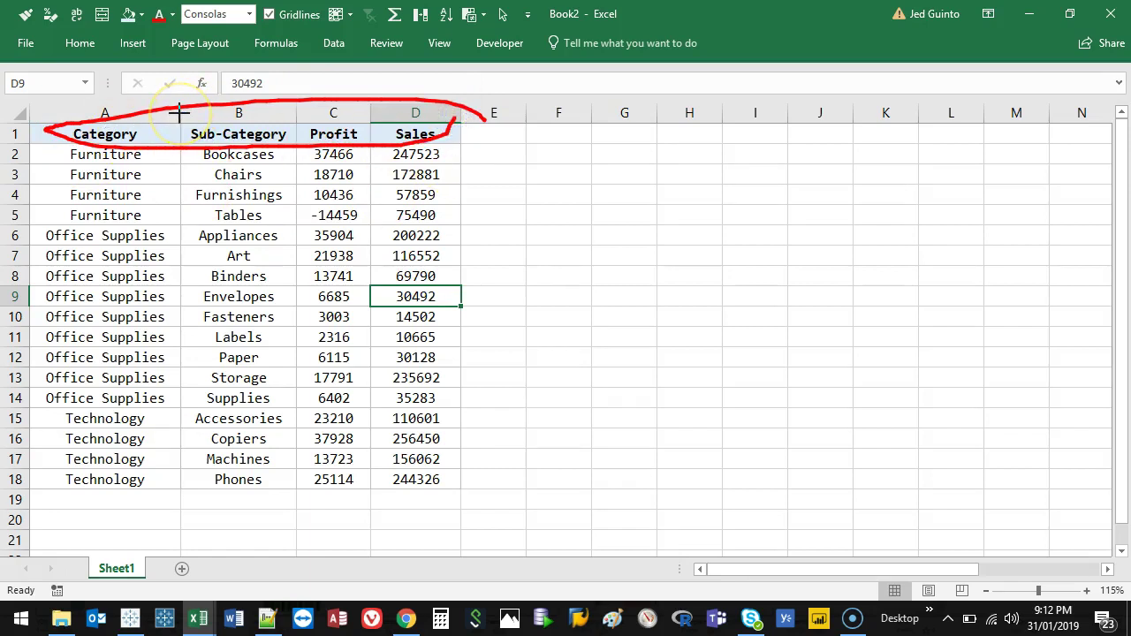
key(Escape)
drag(115, 139, 431, 124)
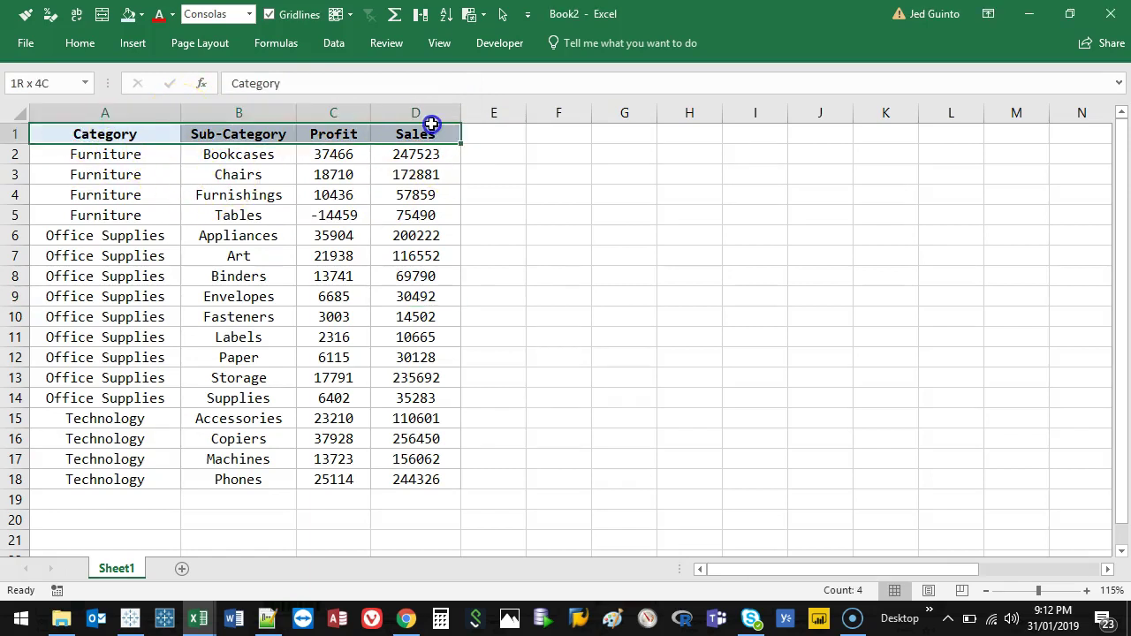
drag(126, 133, 437, 479)
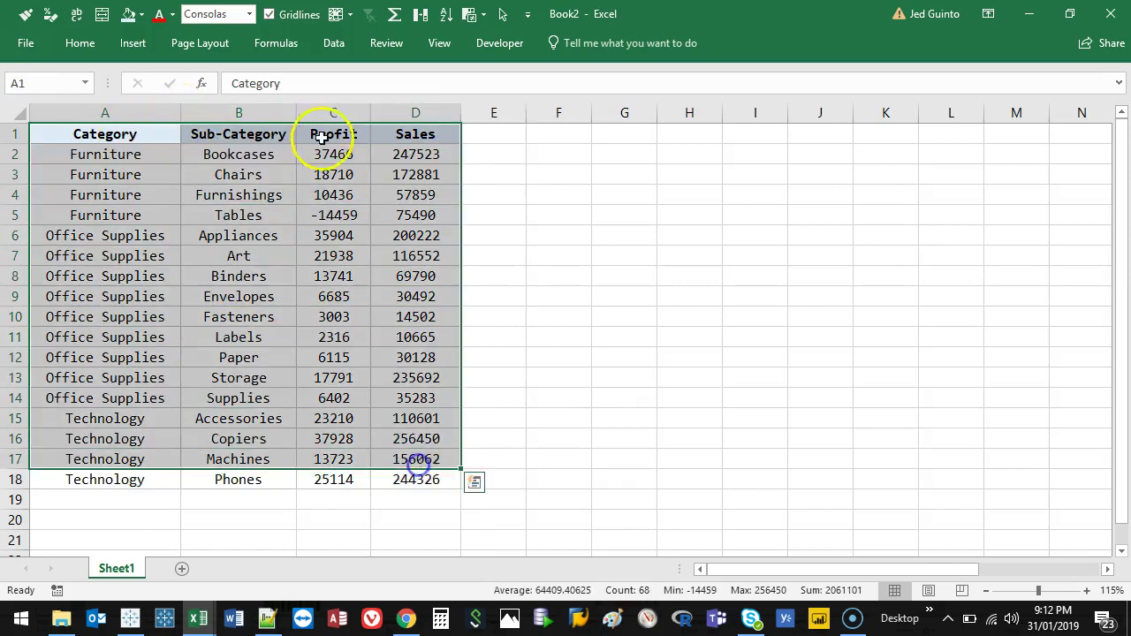
click(377, 154)
key(shift+space)
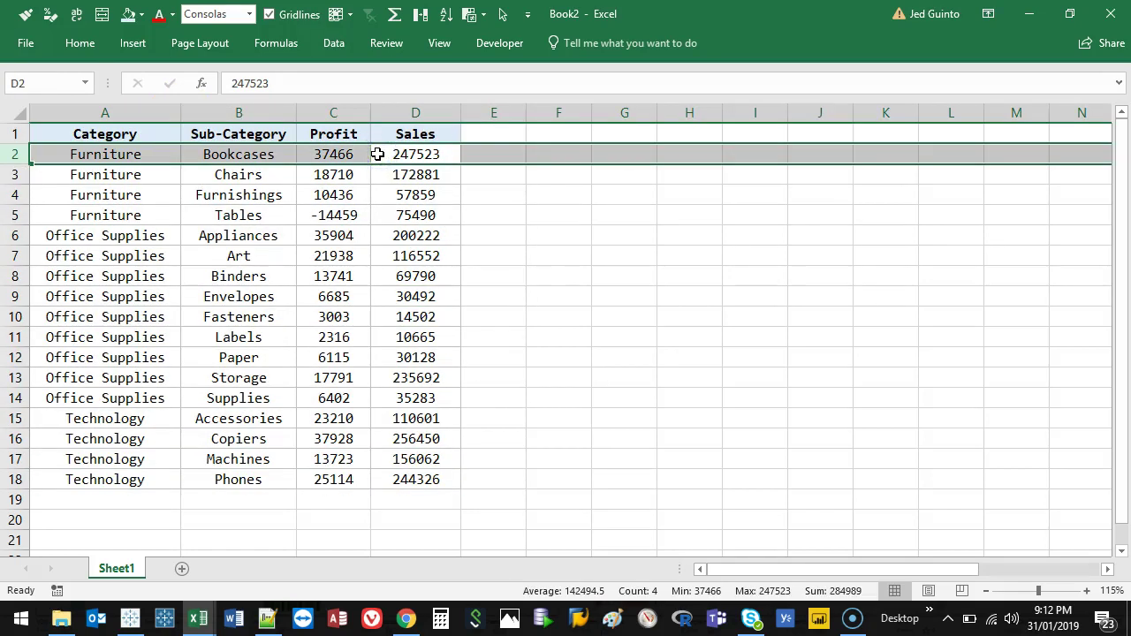
key(ctrl+shift+plus)
click(604, 232)
click(311, 150)
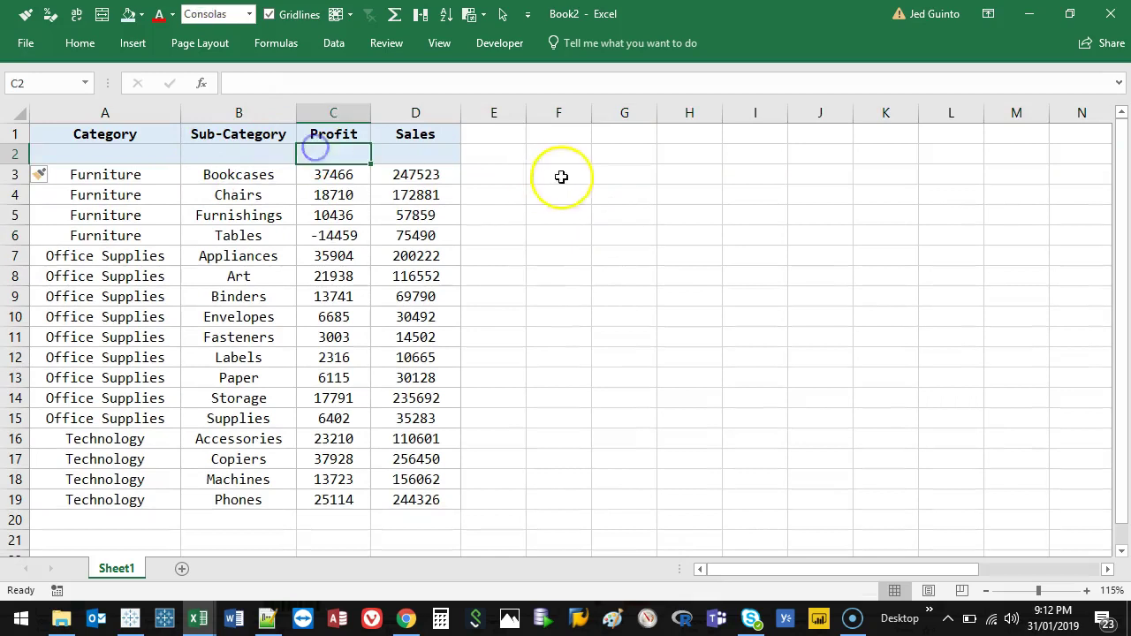
click(561, 176)
click(146, 154)
key(shift+space)
key(ctrl+minus)
key(Up)
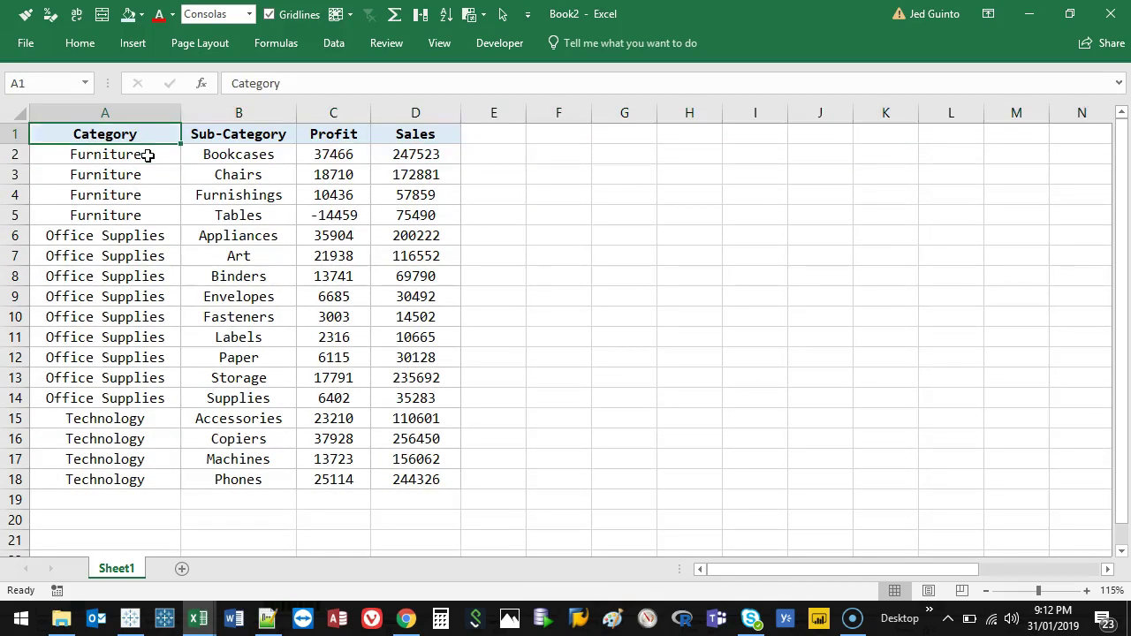
Format Profit and Sales C2:D18 as currency with no decimals and widen columns C:D
drag(333, 154, 451, 477)
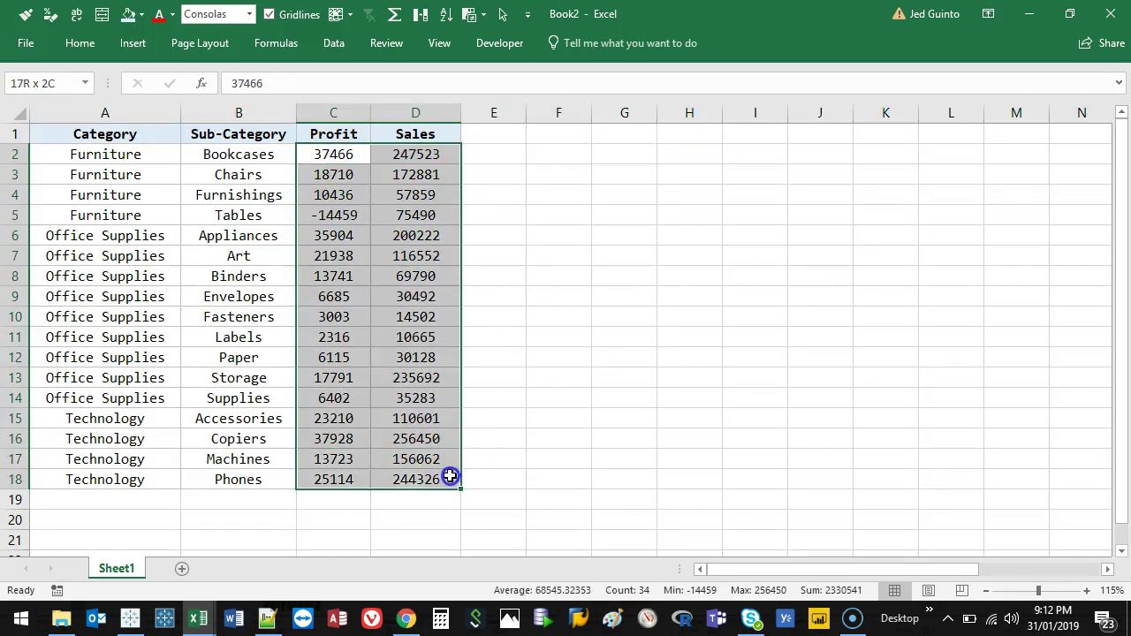
key(ctrl+shift+4)
key(ctrl+space)
double_click(461, 113)
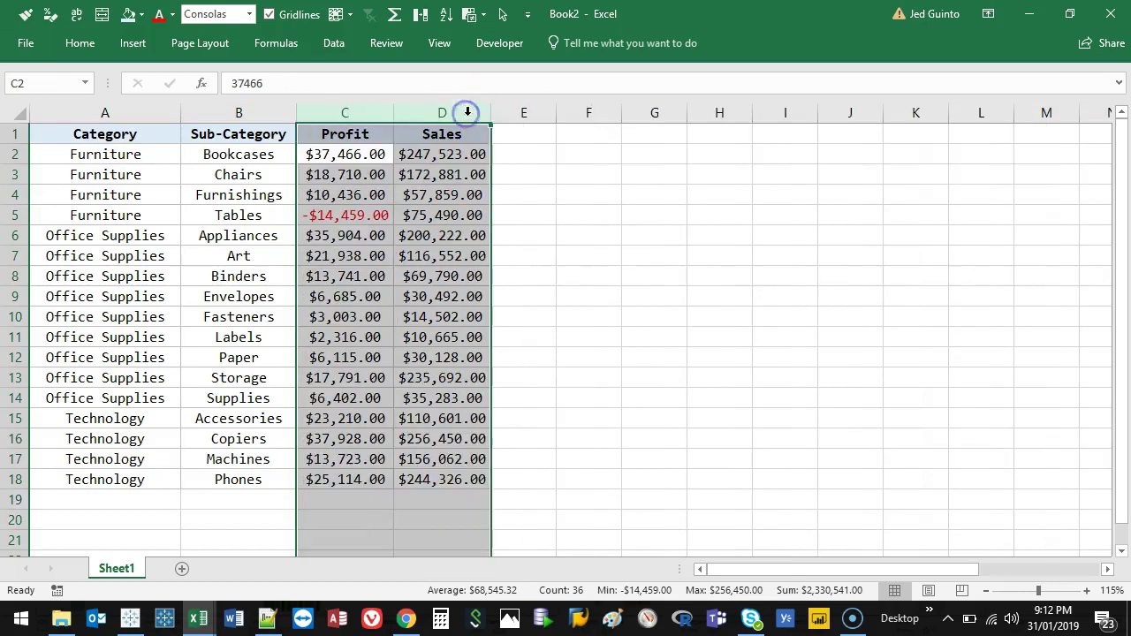
drag(493, 113, 517, 114)
click(79, 43)
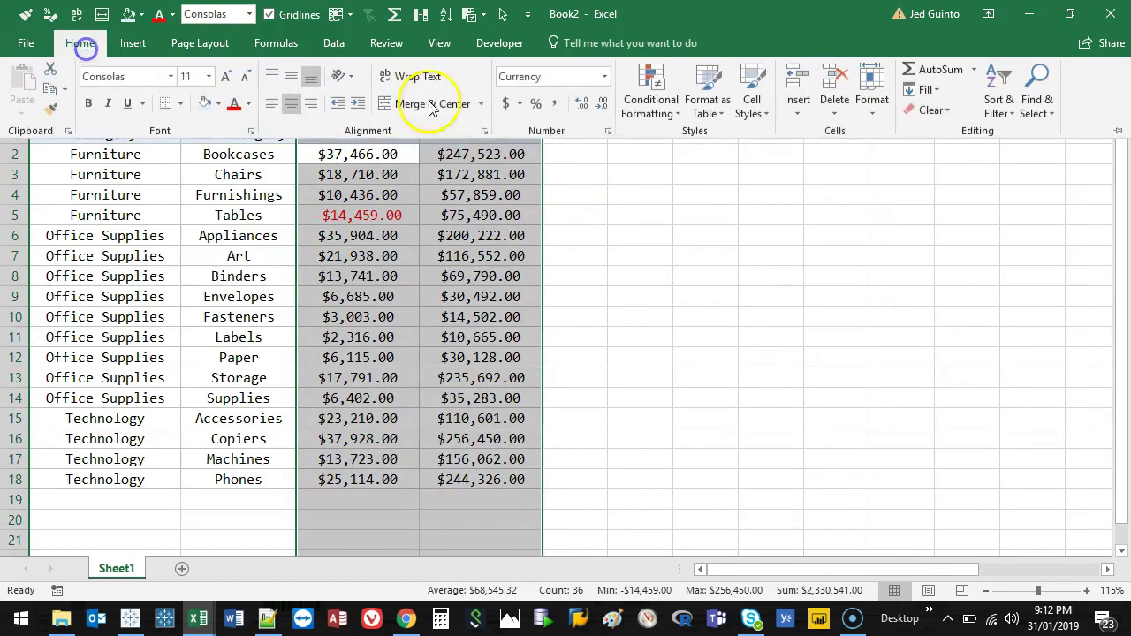
click(599, 104)
click(599, 104)
click(239, 237)
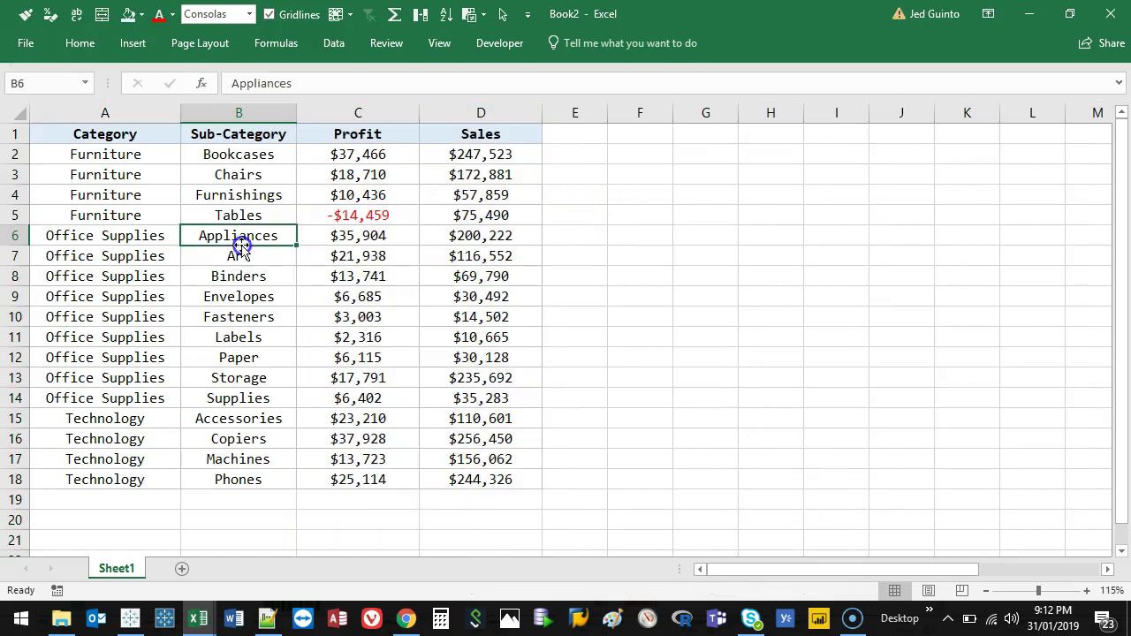
Step through the Furniture, Office Supplies and Technology groups by selecting their category and sub-category cells
drag(106, 157, 160, 358)
click(159, 416)
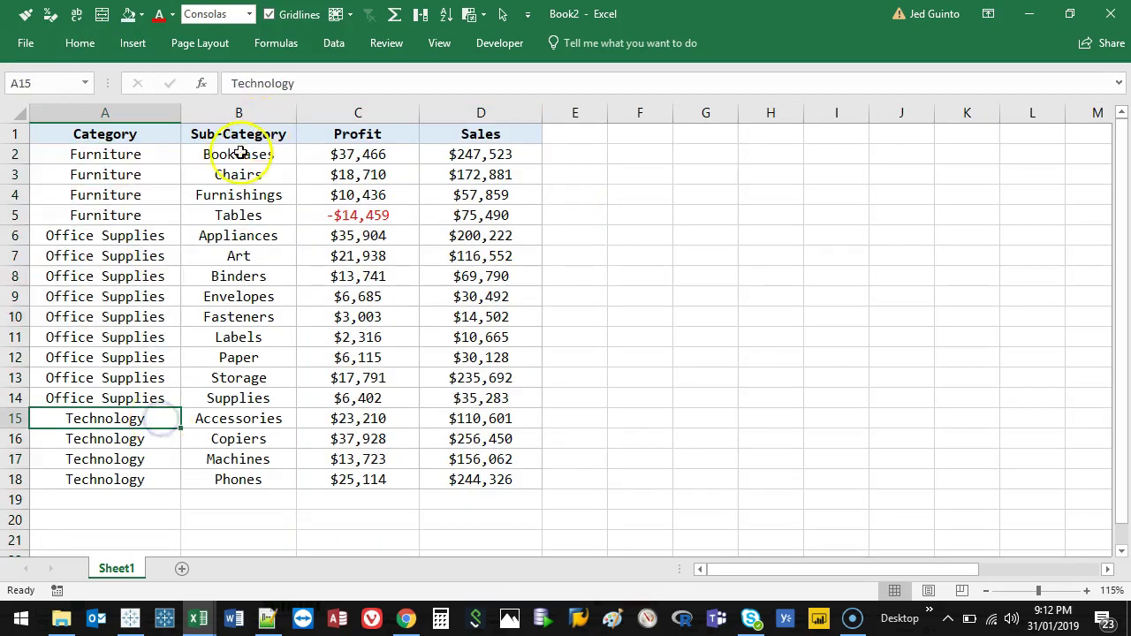
click(148, 157)
drag(148, 157, 153, 215)
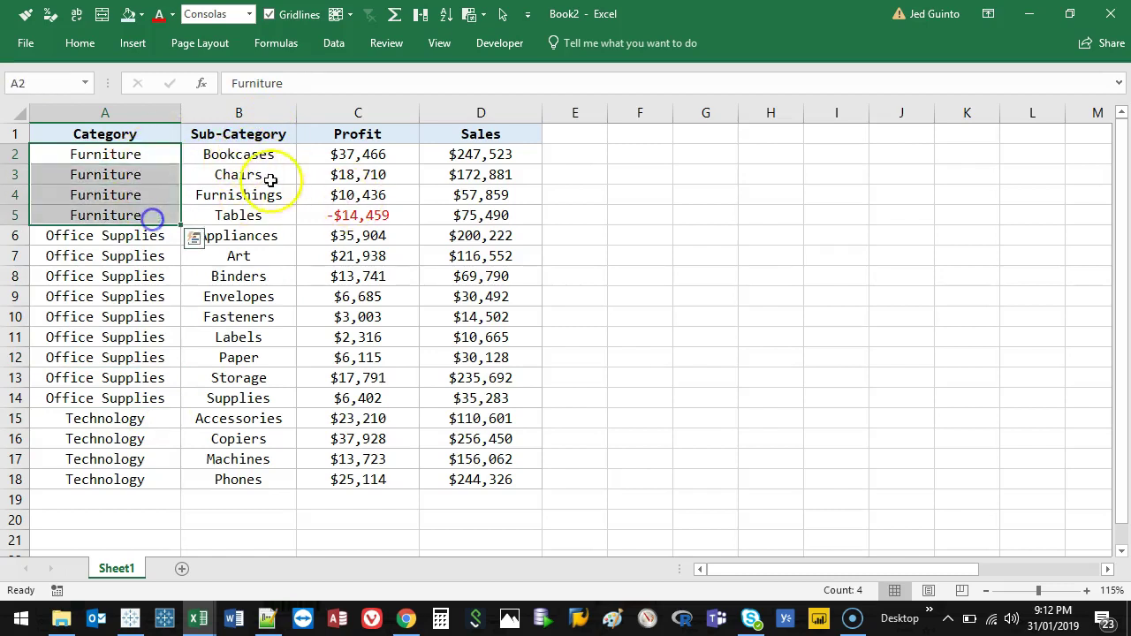
click(262, 154)
click(269, 175)
click(265, 192)
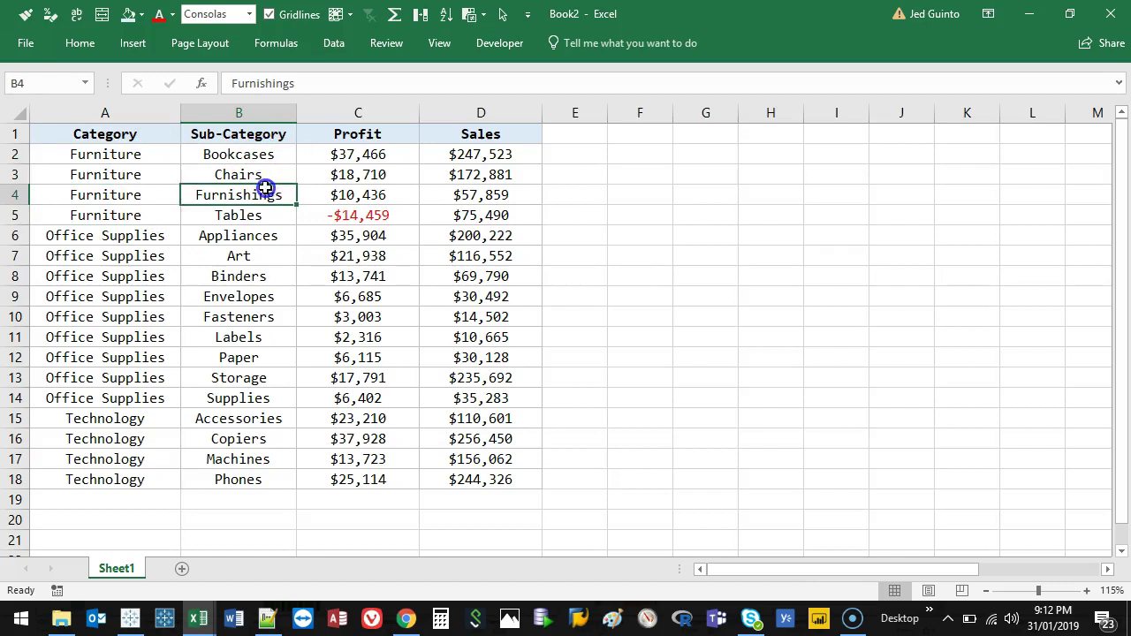
click(263, 213)
drag(117, 239, 291, 419)
drag(141, 439, 248, 483)
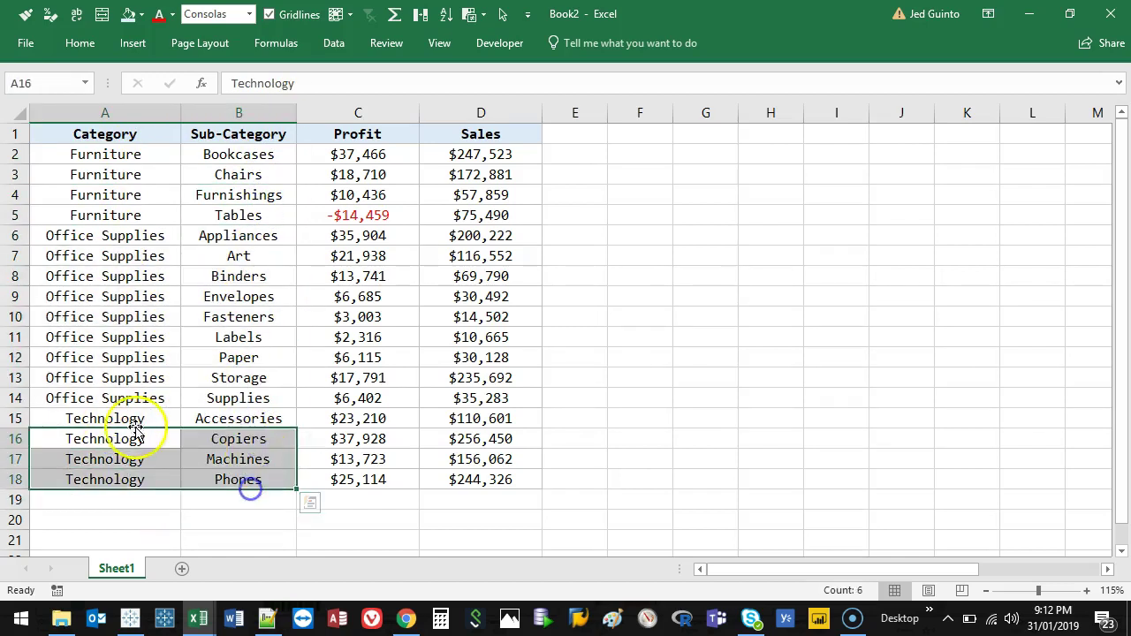
drag(141, 419, 151, 482)
click(638, 354)
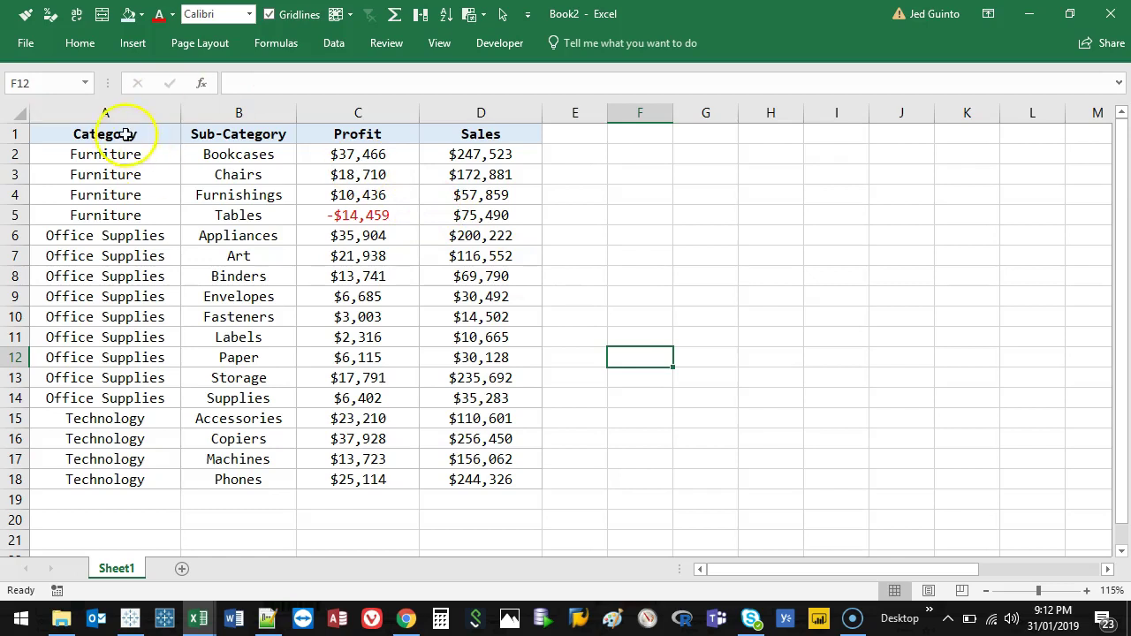
Select exactly A1:D18 with headers, correcting two earlier mis-sized selections
drag(126, 134, 452, 482)
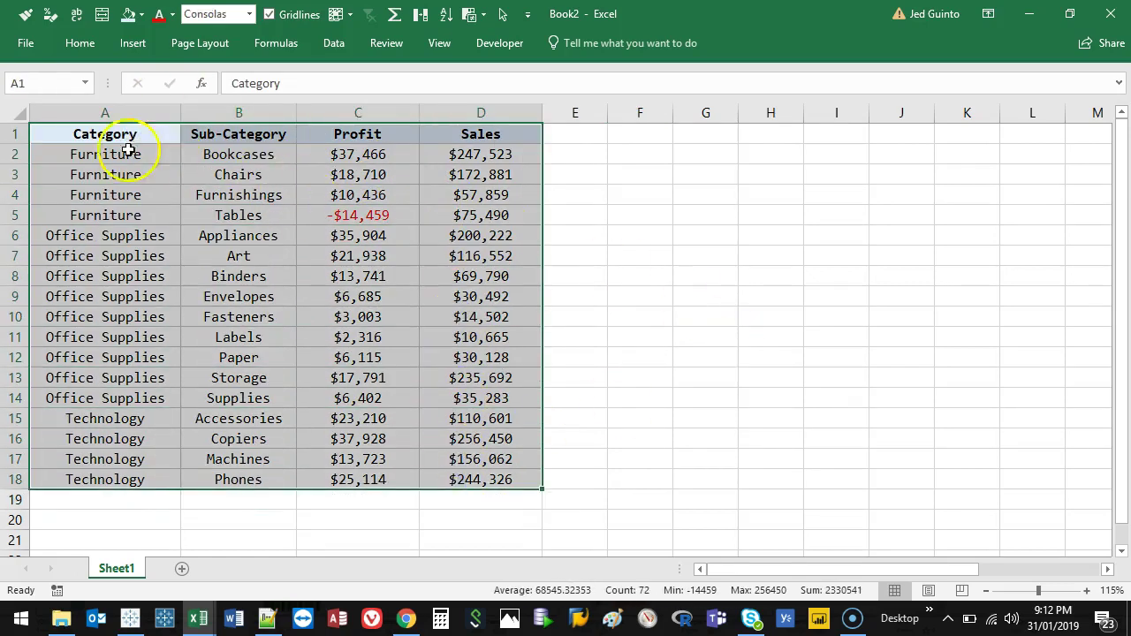
drag(121, 156, 462, 480)
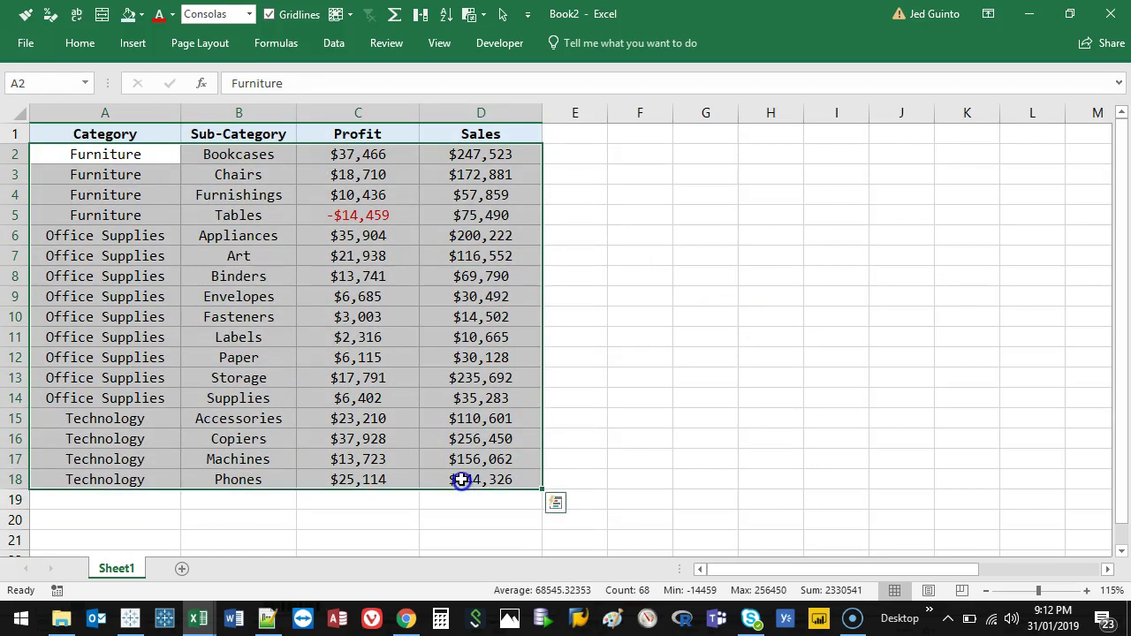
drag(127, 132, 489, 479)
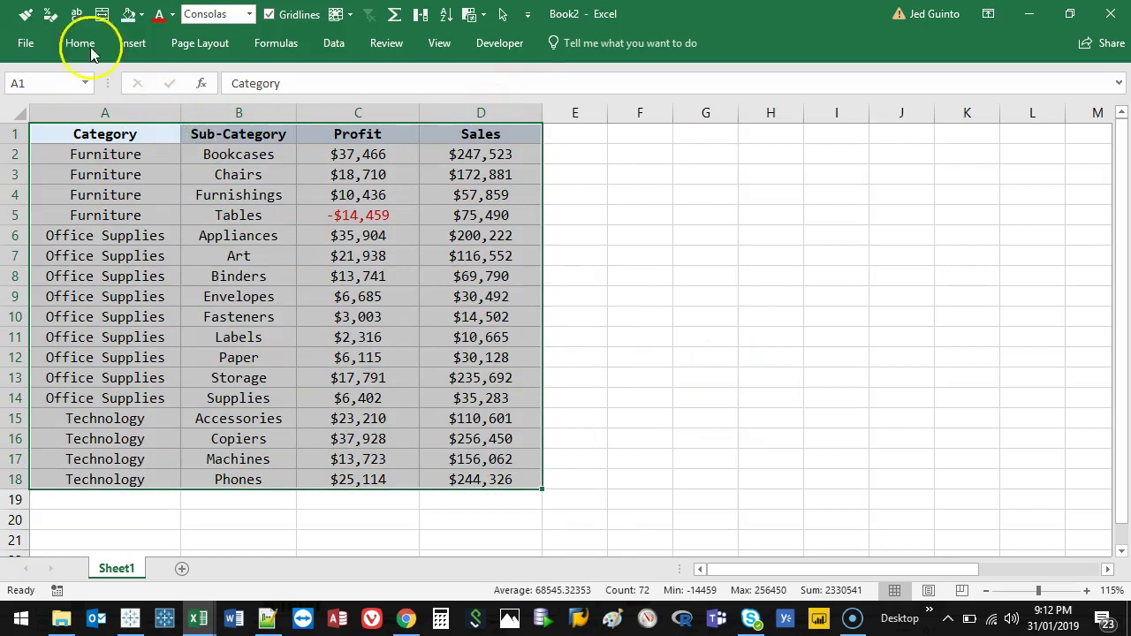
Start a new PivotTable from the selected sales range
click(141, 44)
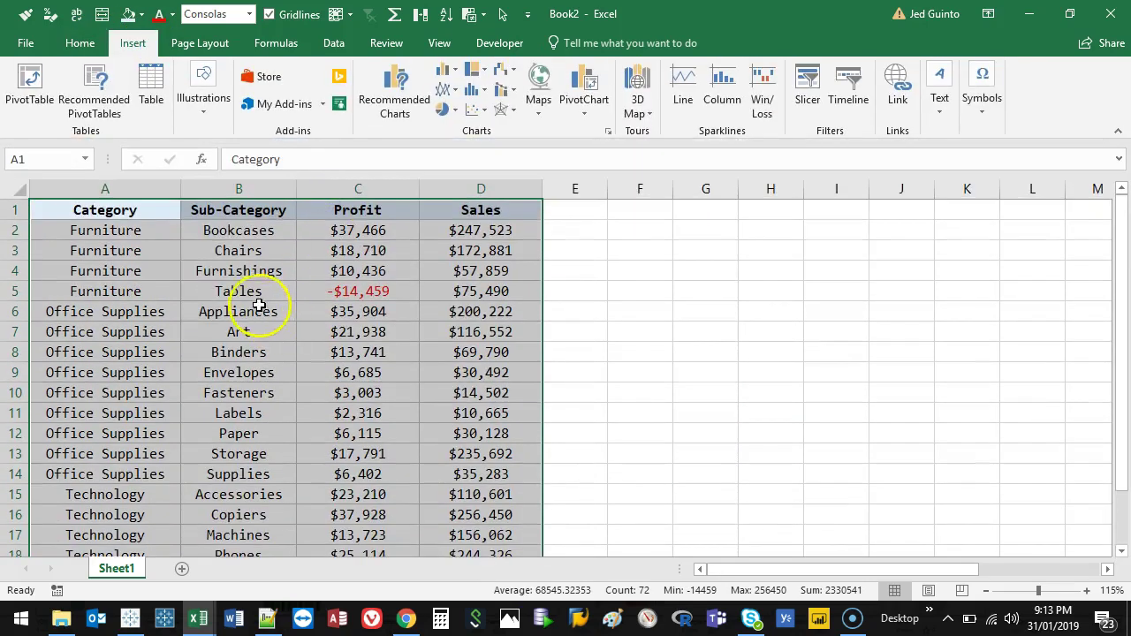
scroll(258, 305, down, 1)
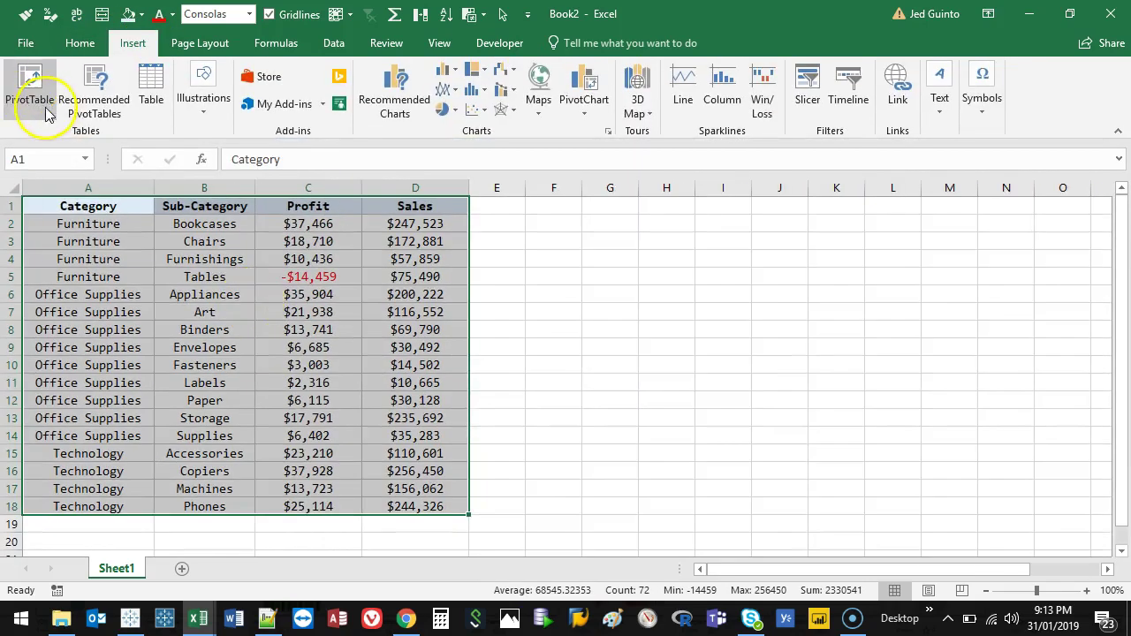
click(46, 108)
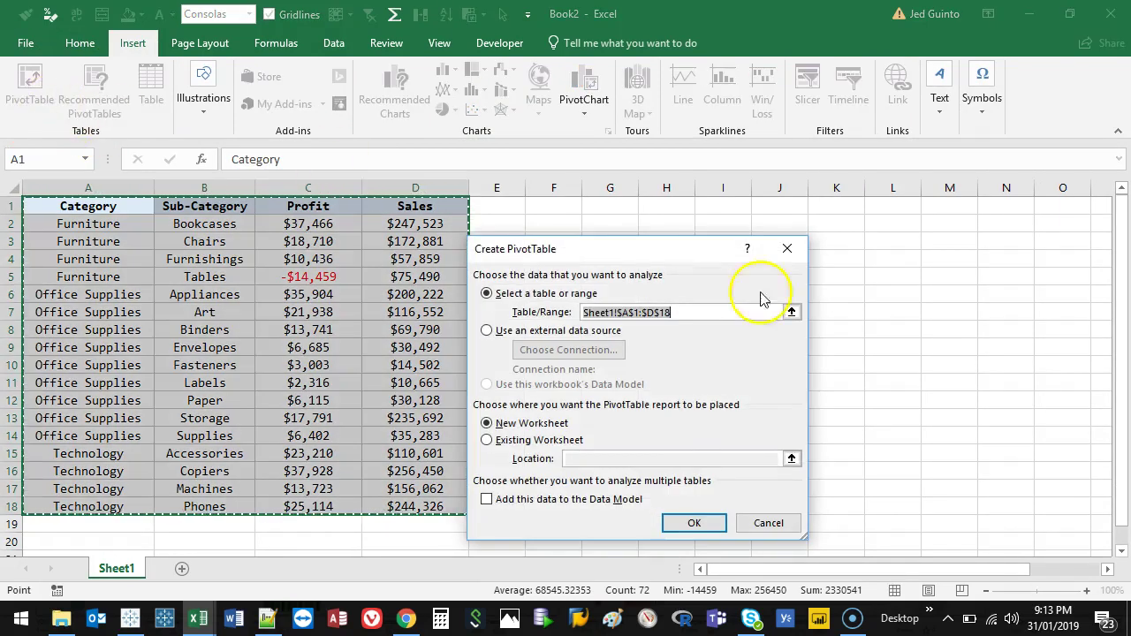
drag(705, 253, 364, 183)
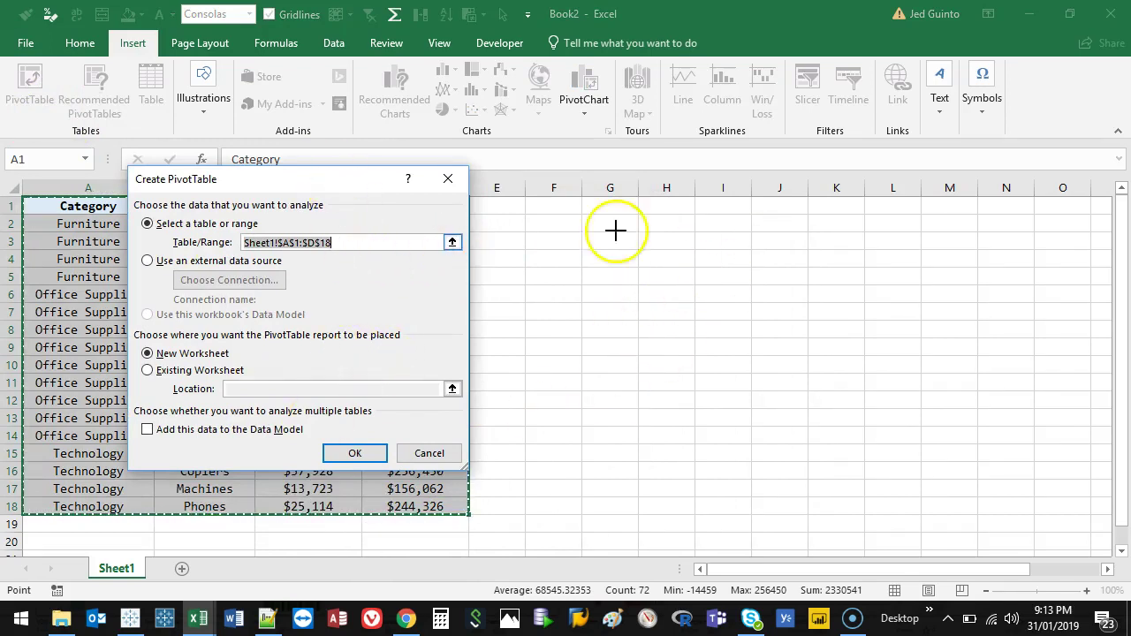
drag(807, 539, 996, 175)
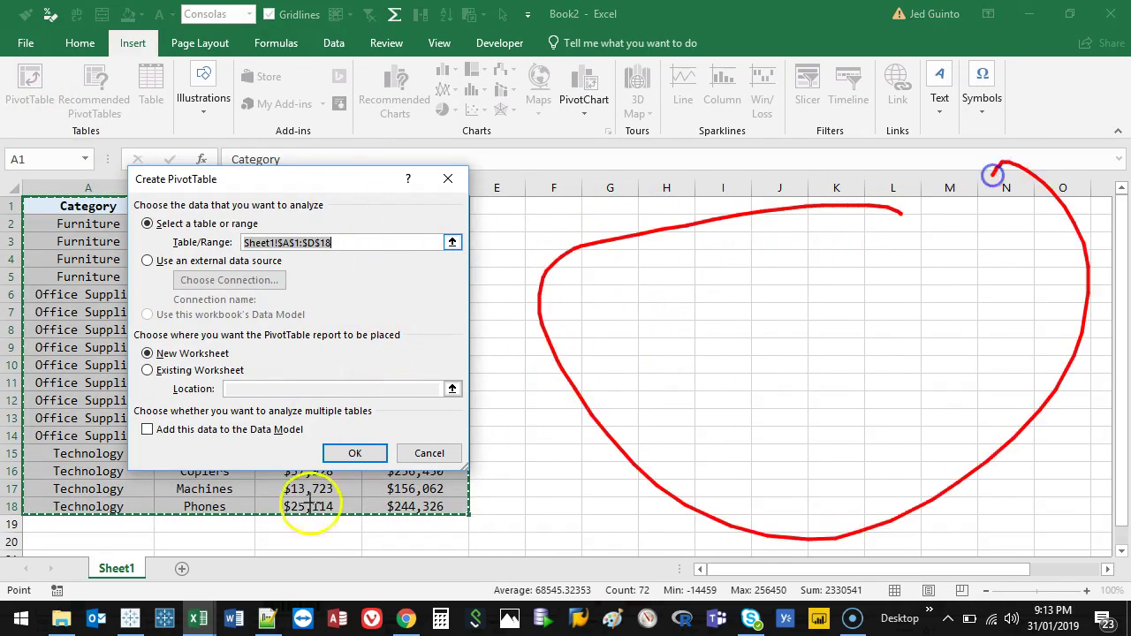
drag(230, 535, 178, 548)
key(Escape)
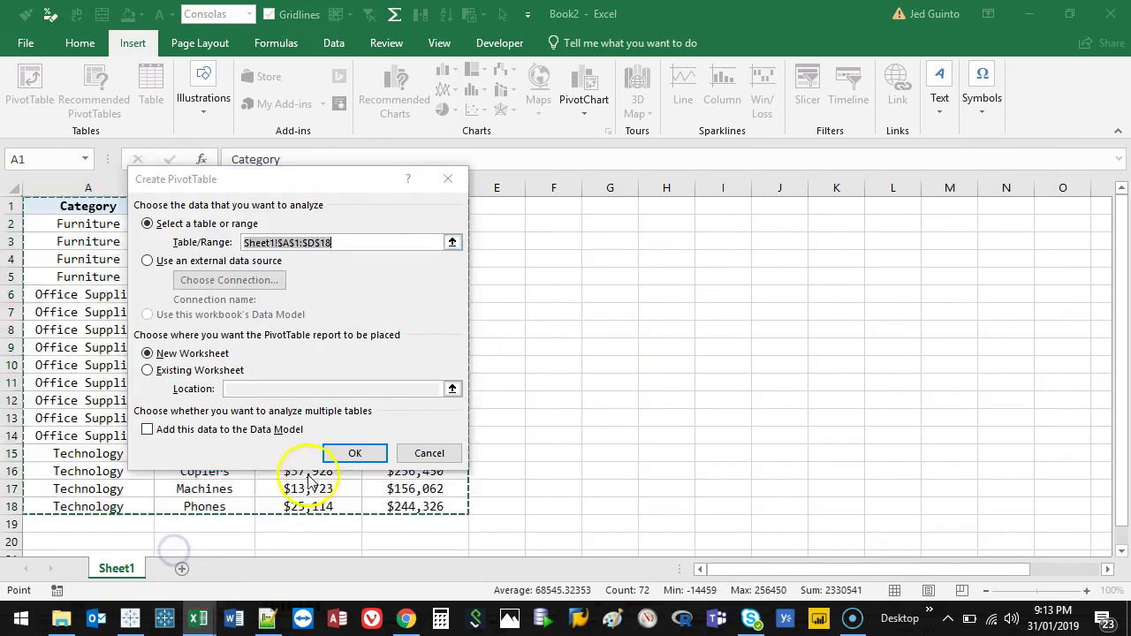
Place the PivotTable on the existing worksheet at cell F1 and create it
click(147, 371)
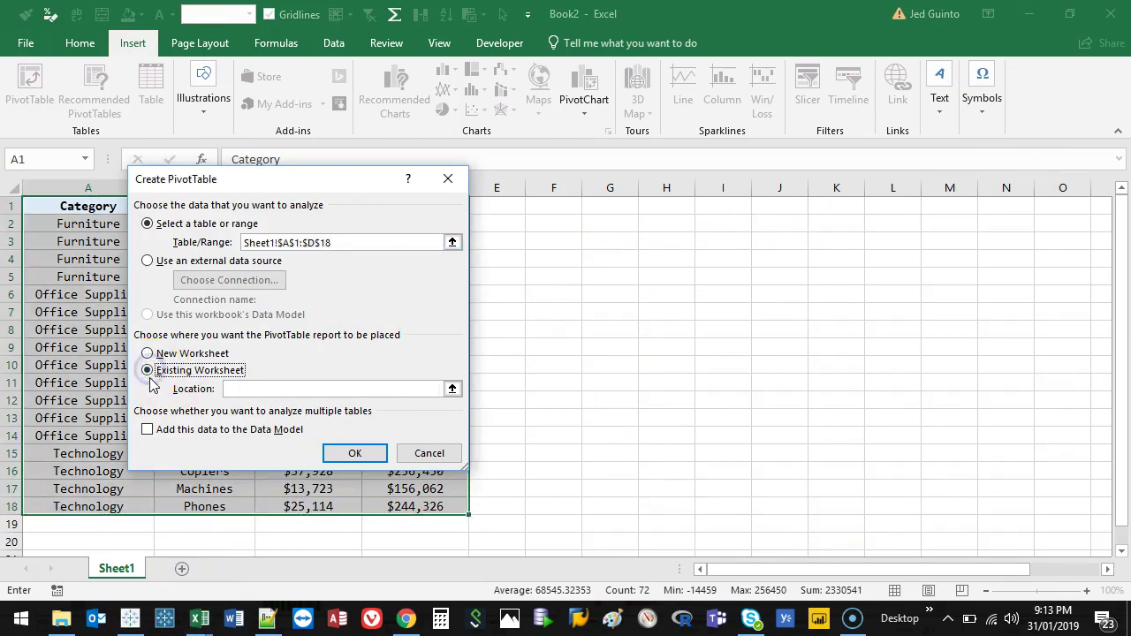
click(549, 211)
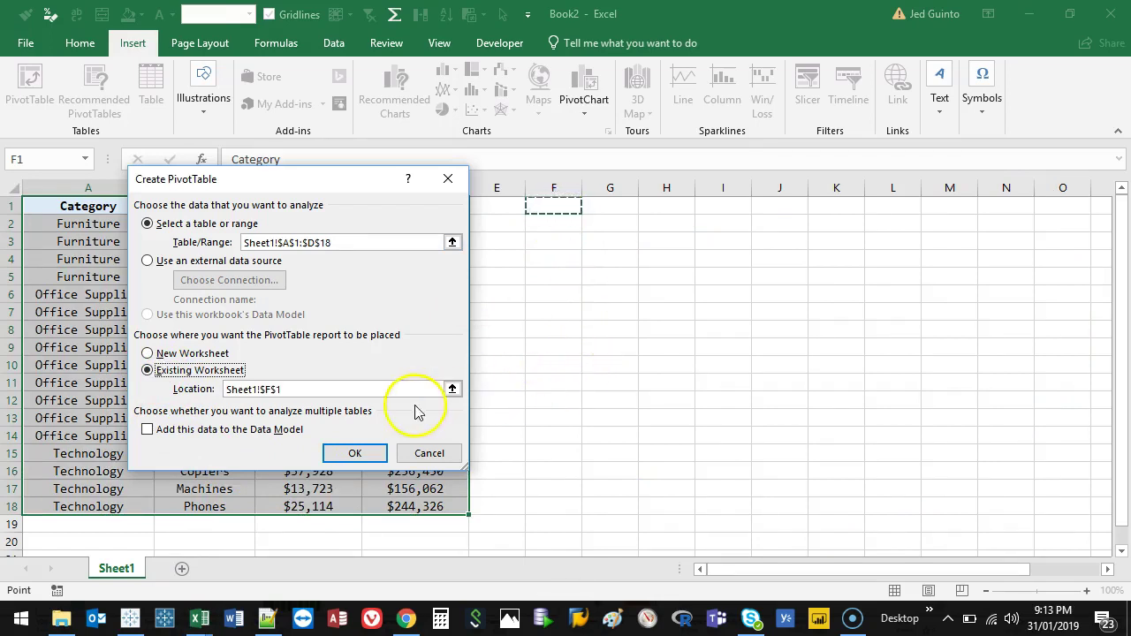
drag(416, 389, 199, 389)
key(BackSpace)
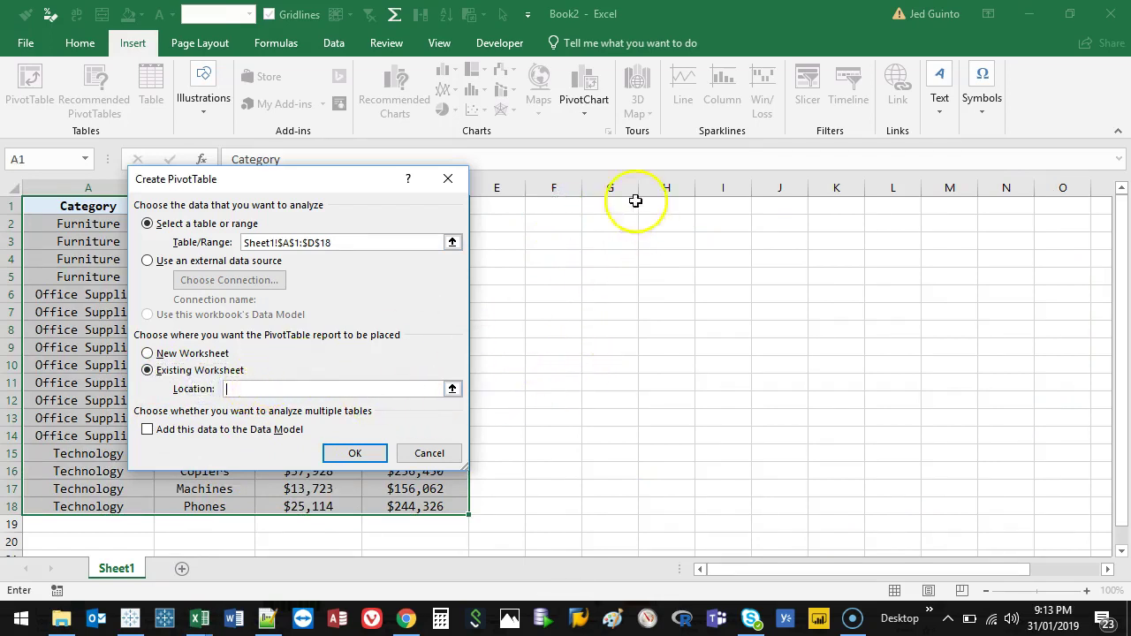
click(559, 208)
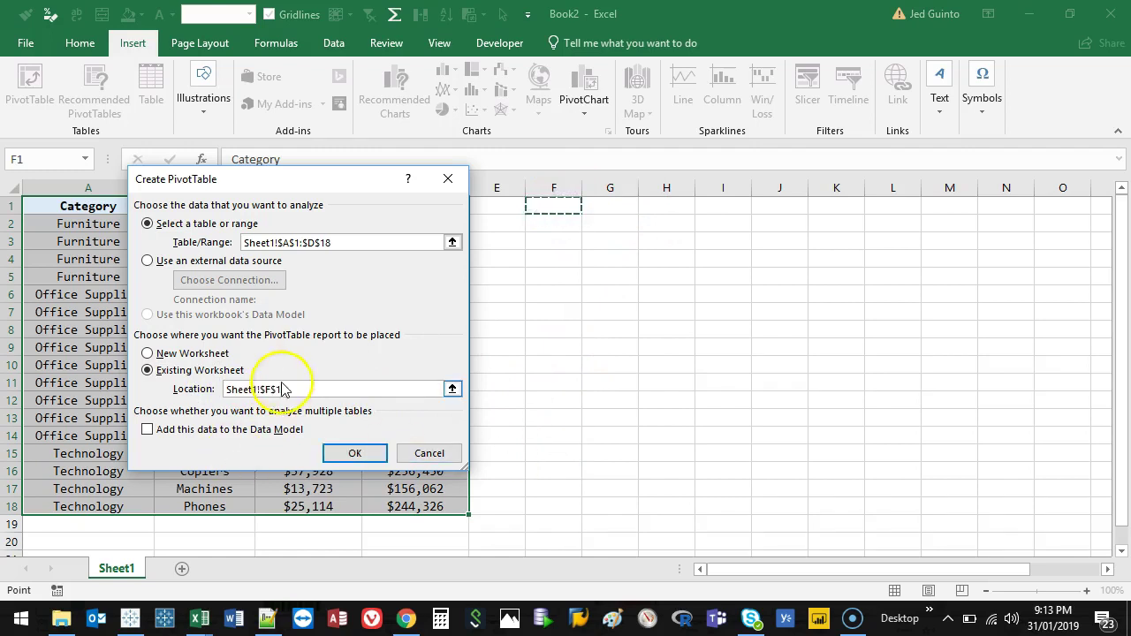
click(356, 455)
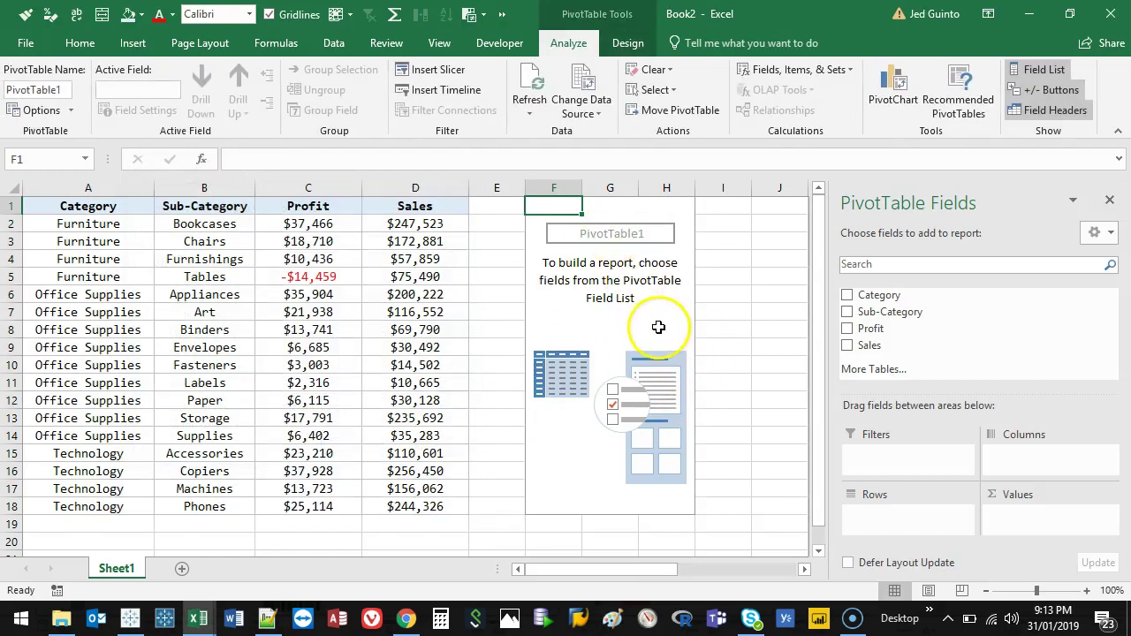
Zoom out the sheet and set the field pane to Fields and Areas Side-by-Side
click(988, 591)
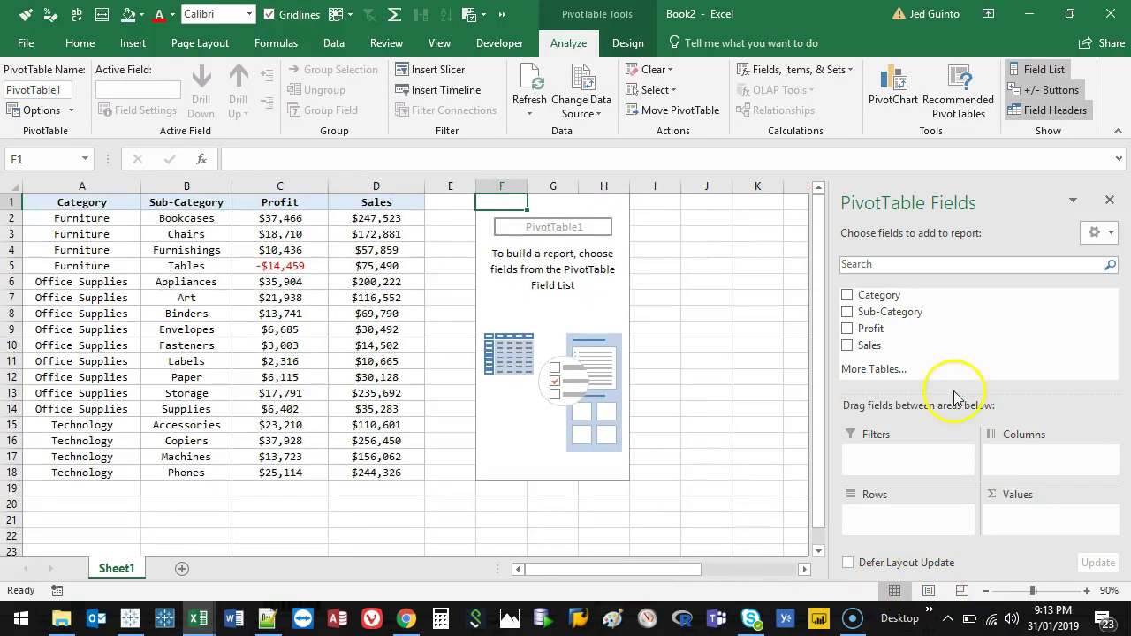
click(1110, 231)
click(986, 318)
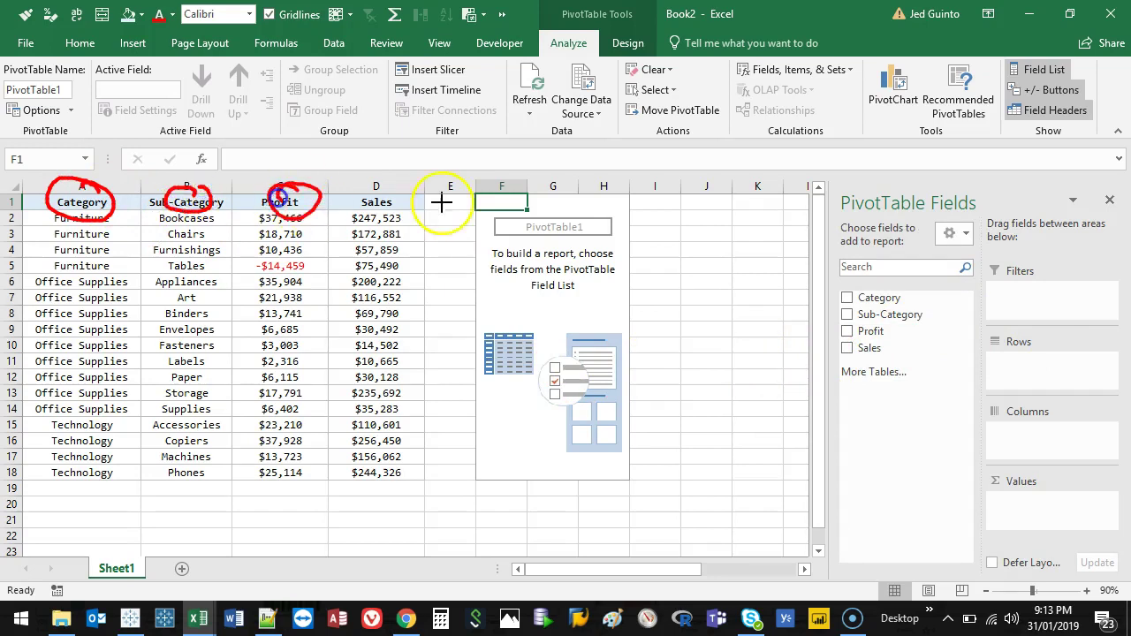
mouse_move(416, 190)
mouse_down()
mouse_move(854, 182)
mouse_move(853, 285)
mouse_up()
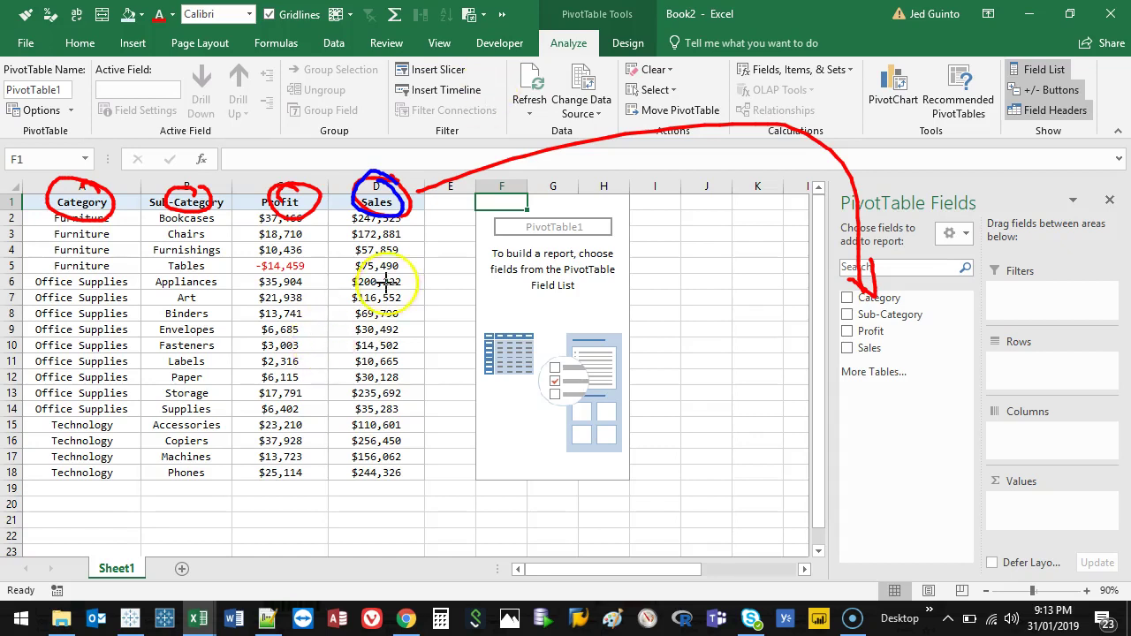
Click in and out of the pivot area to toggle the field list, ending on G5
click(642, 343)
click(510, 236)
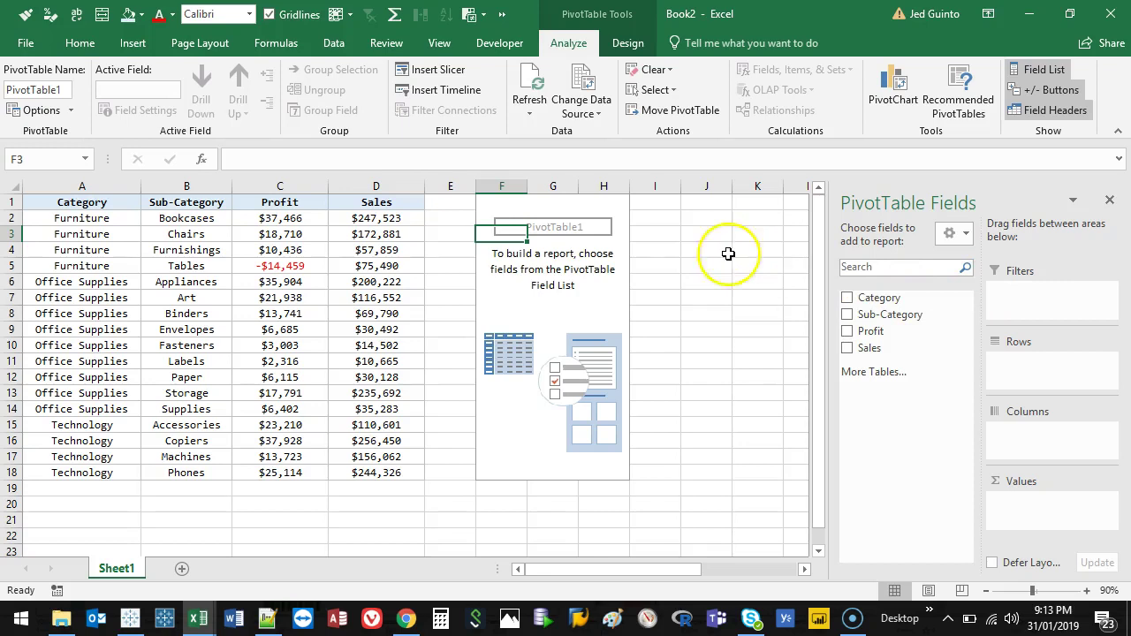
click(692, 250)
click(522, 219)
click(717, 336)
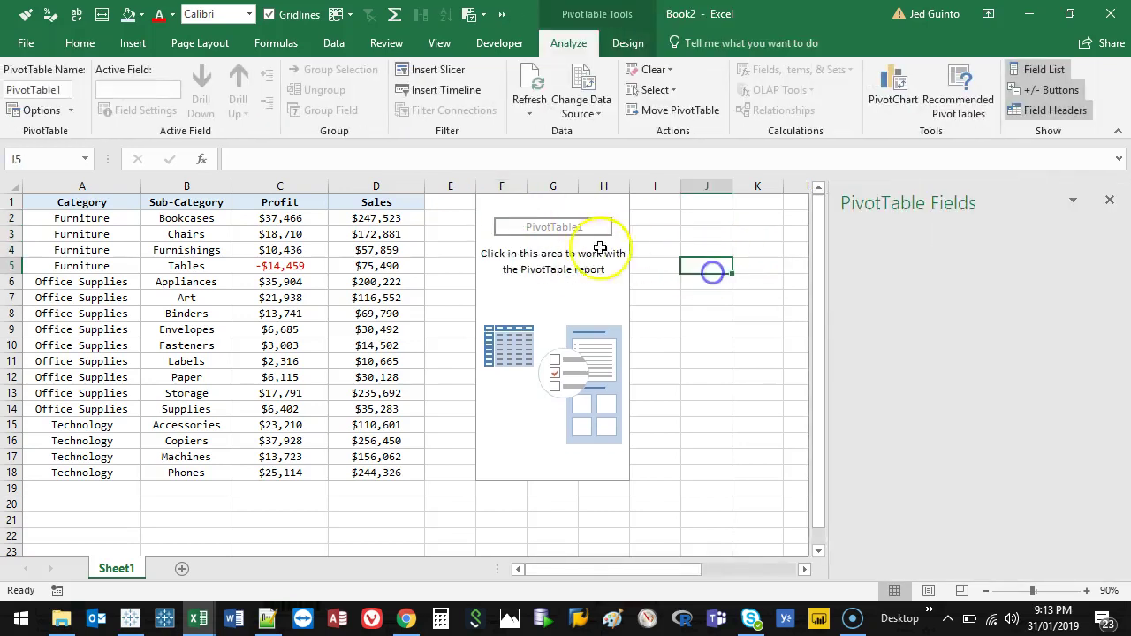
click(566, 233)
click(707, 250)
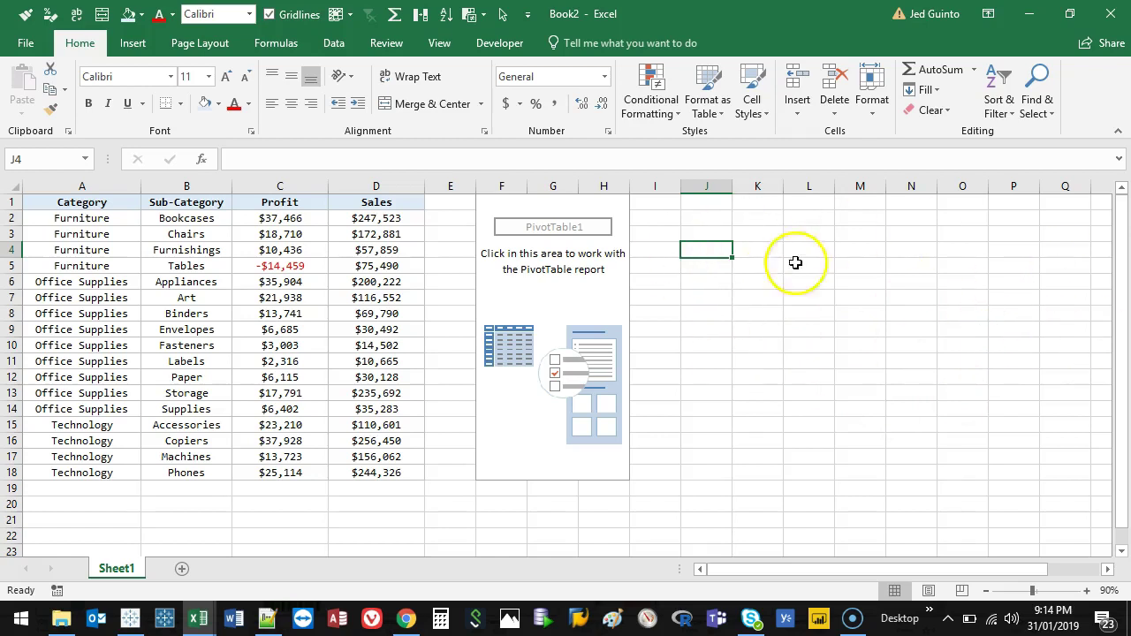
click(535, 265)
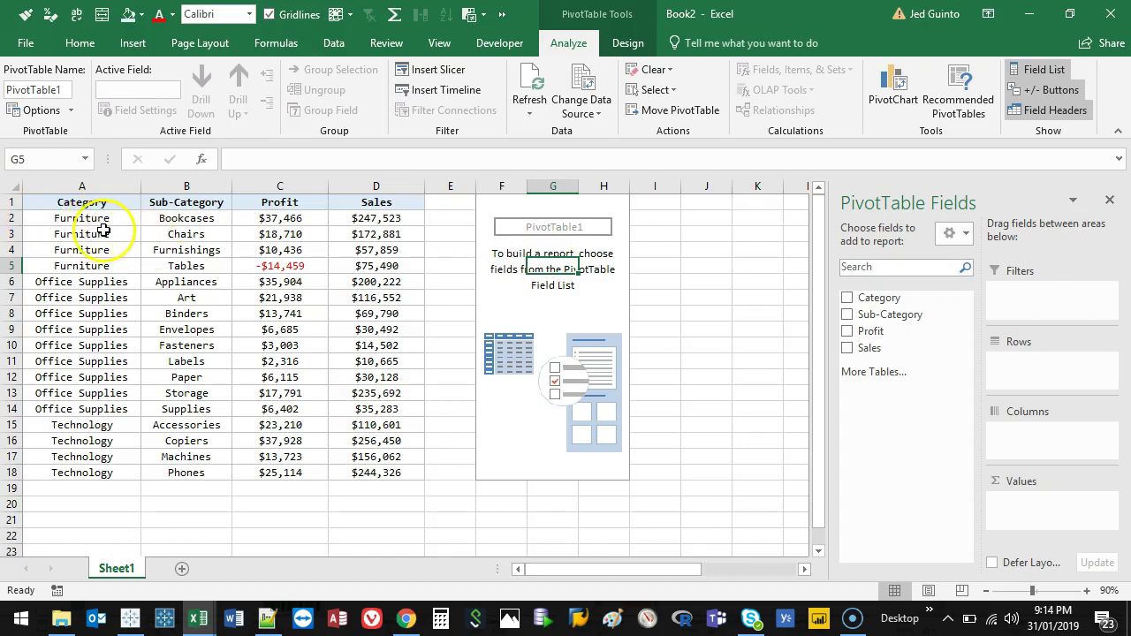
Add Category to the pivot's Rows area
drag(75, 221, 75, 266)
ctrl+drag(376, 221, 365, 265)
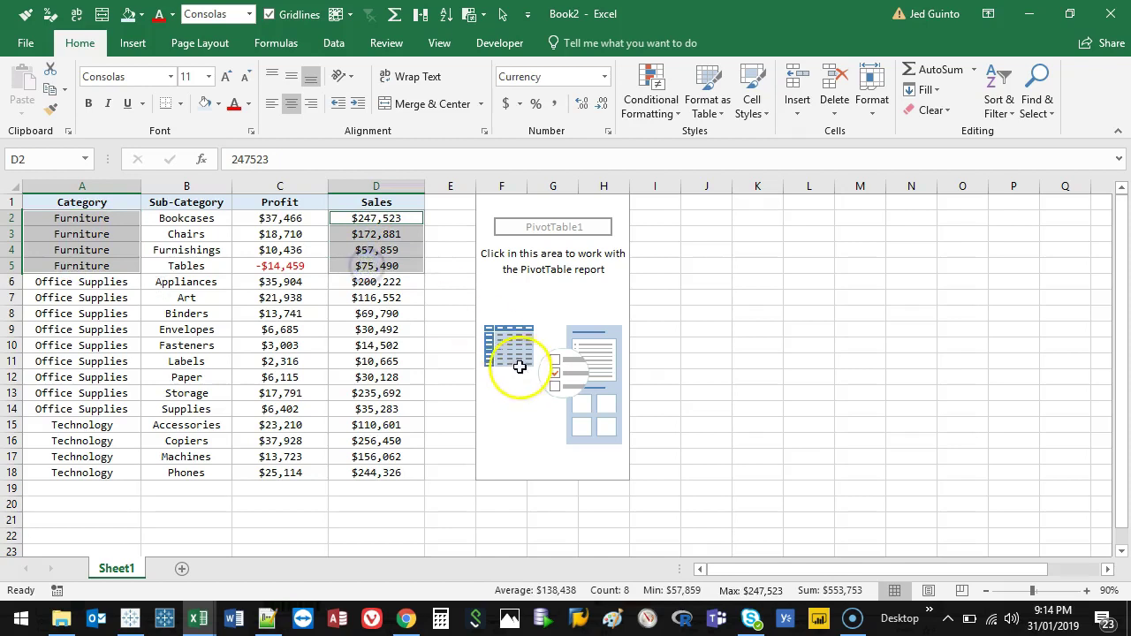
click(583, 235)
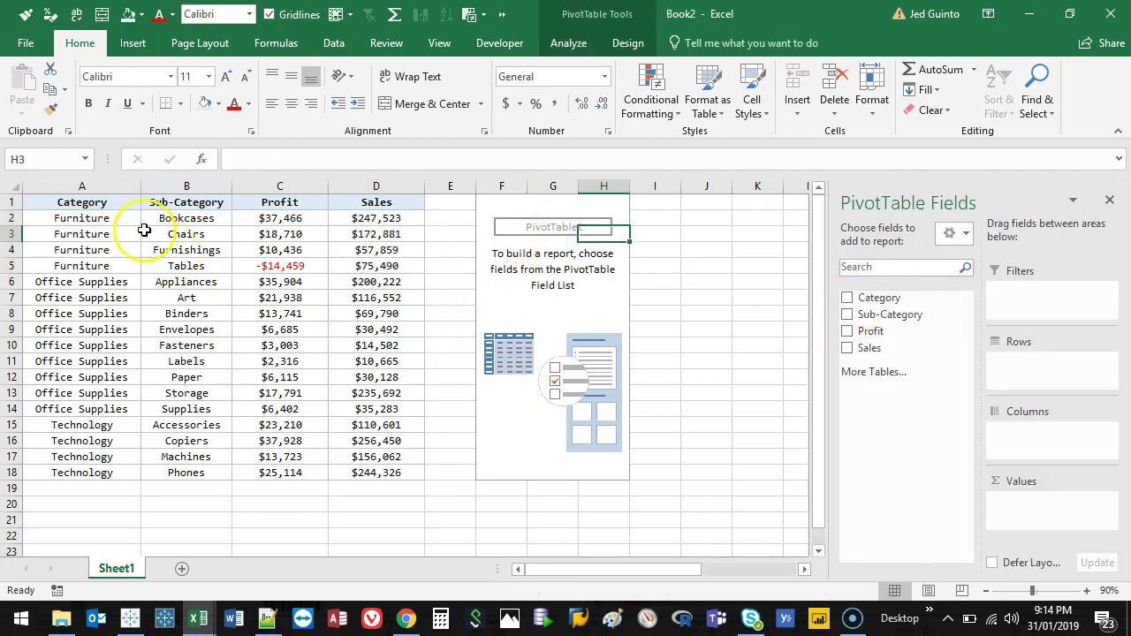
drag(872, 298, 1023, 362)
click(509, 214)
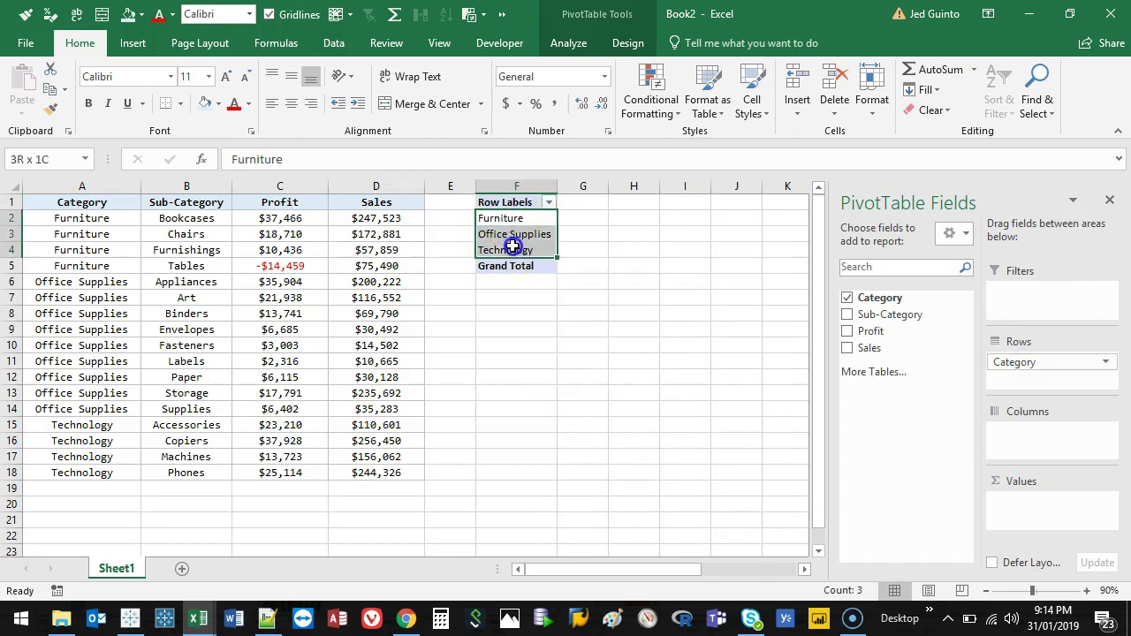
drag(513, 247, 514, 245)
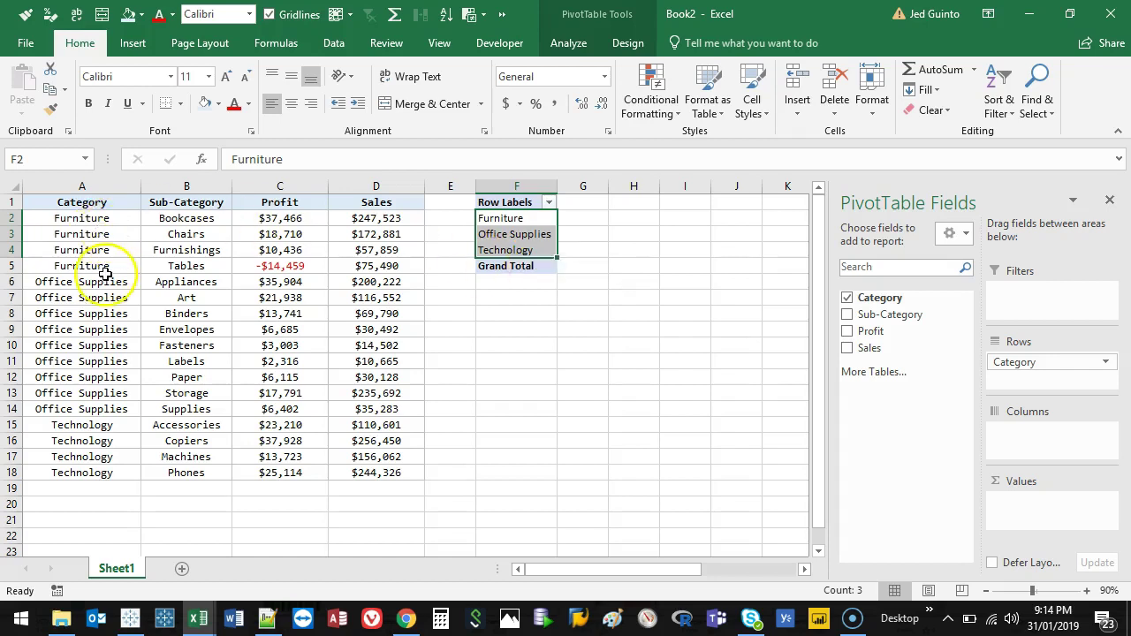
click(539, 220)
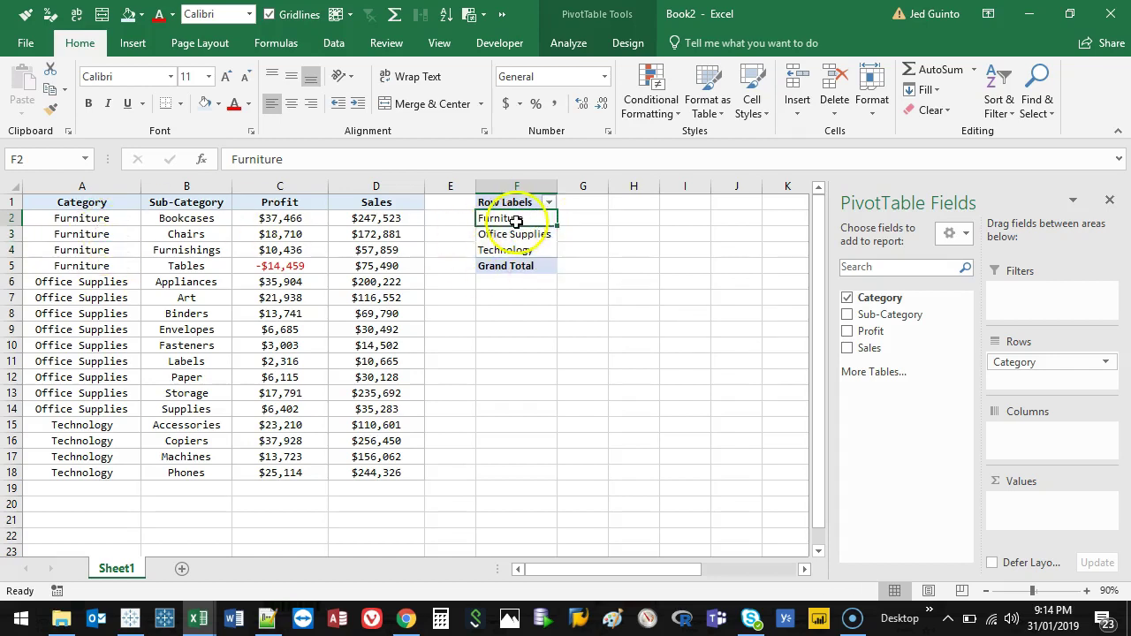
Briefly nest Sub-Category under Category, remove it, then add Sales to Values
drag(157, 221, 176, 265)
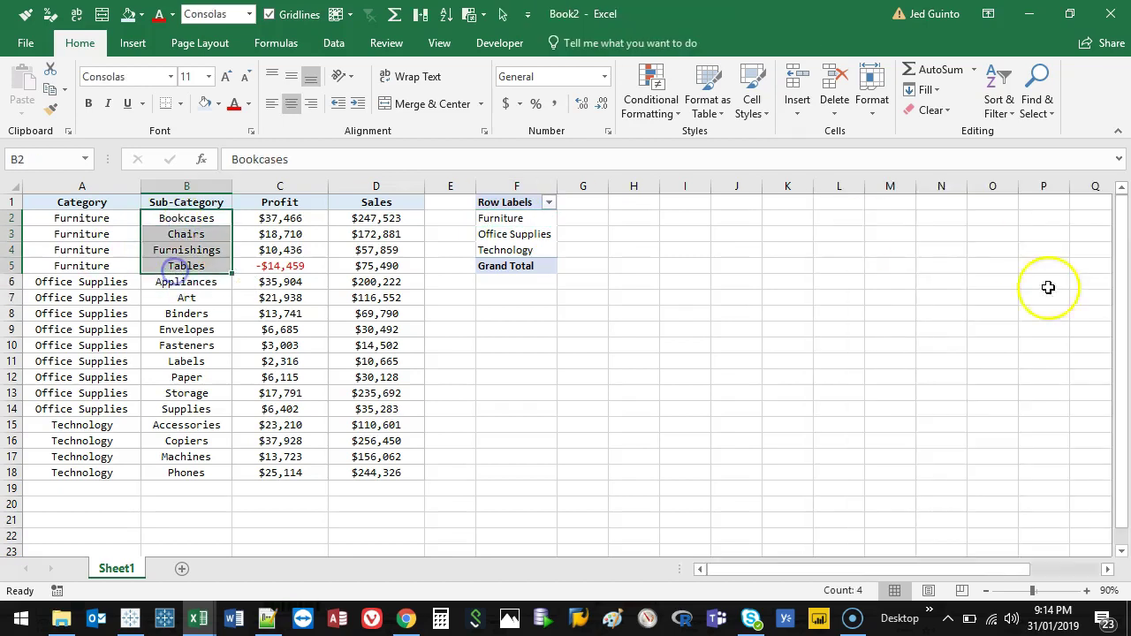
drag(515, 218, 518, 250)
drag(884, 315, 939, 358)
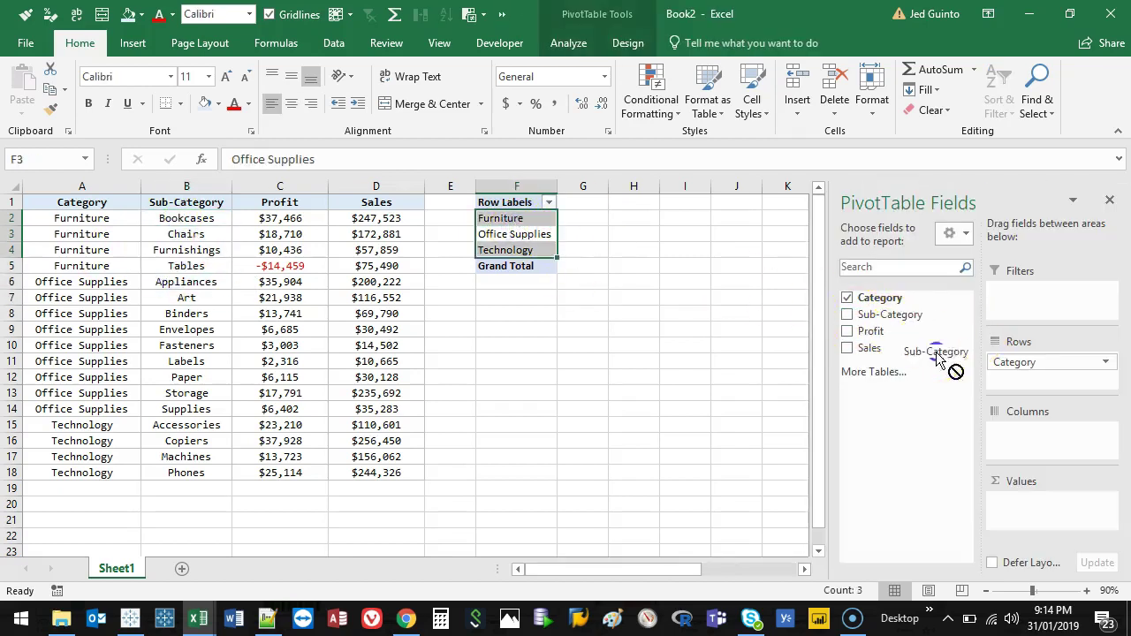
drag(1010, 426, 1030, 382)
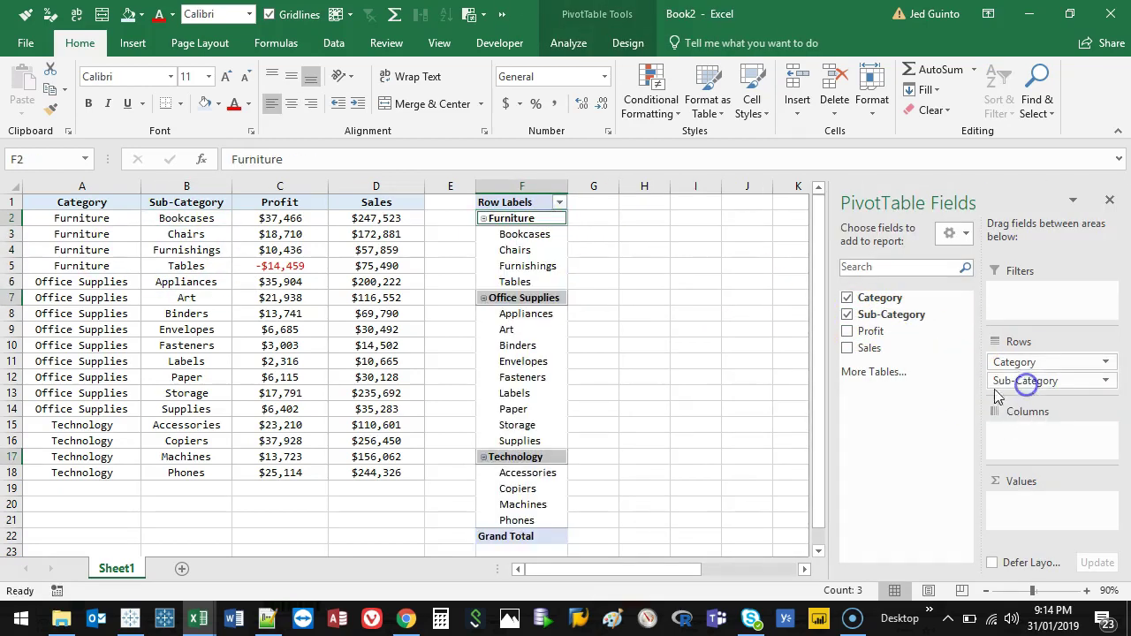
click(531, 266)
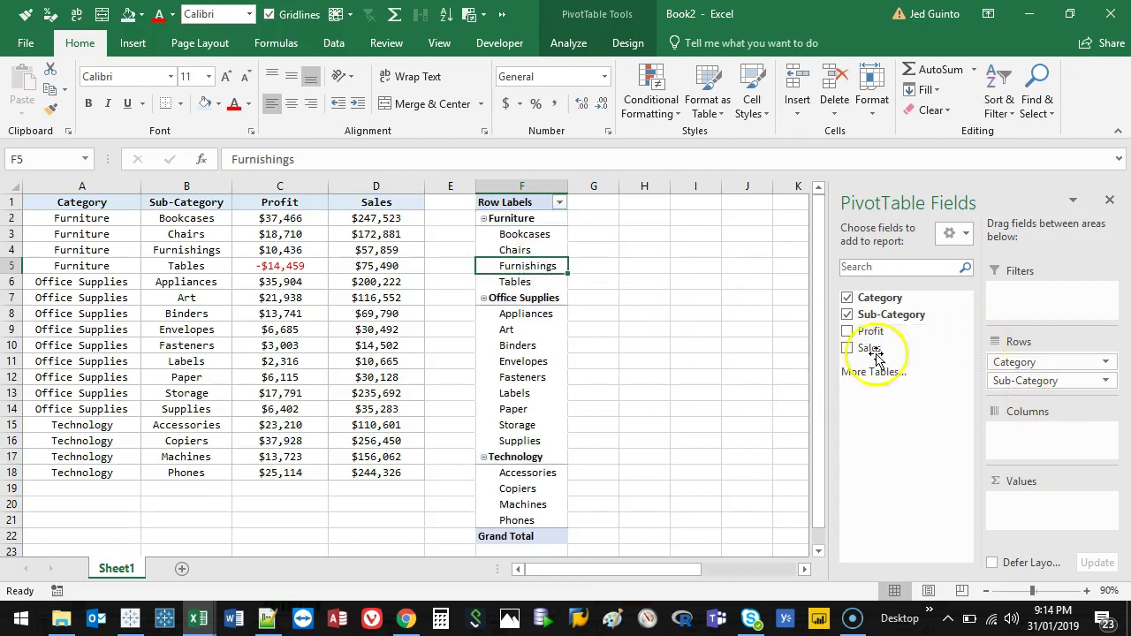
drag(1014, 380, 727, 383)
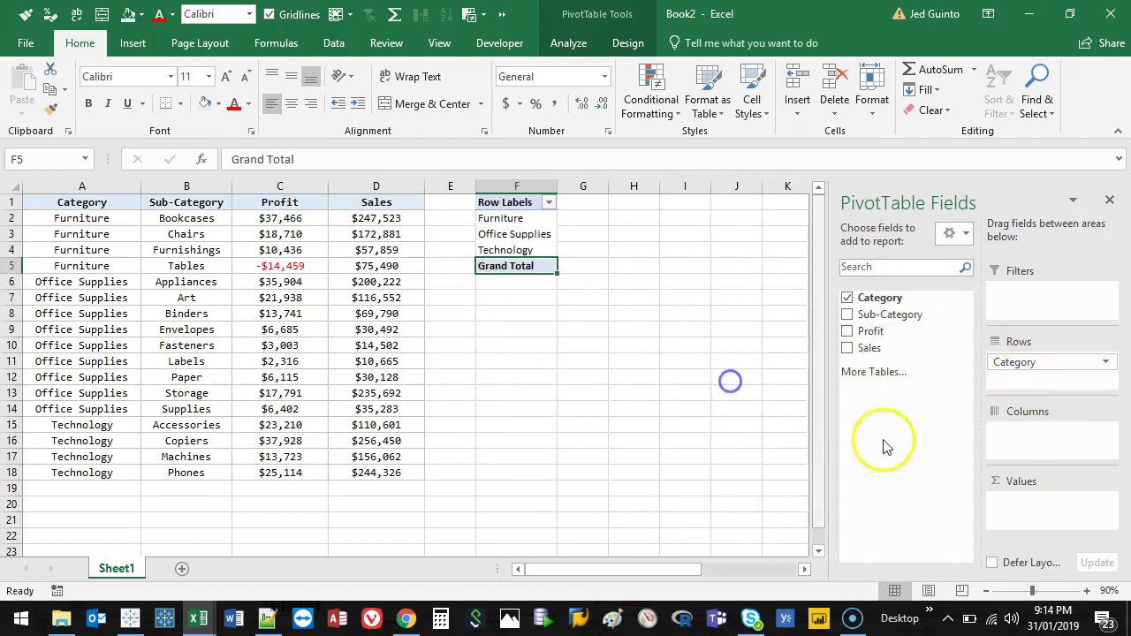
click(848, 316)
click(847, 316)
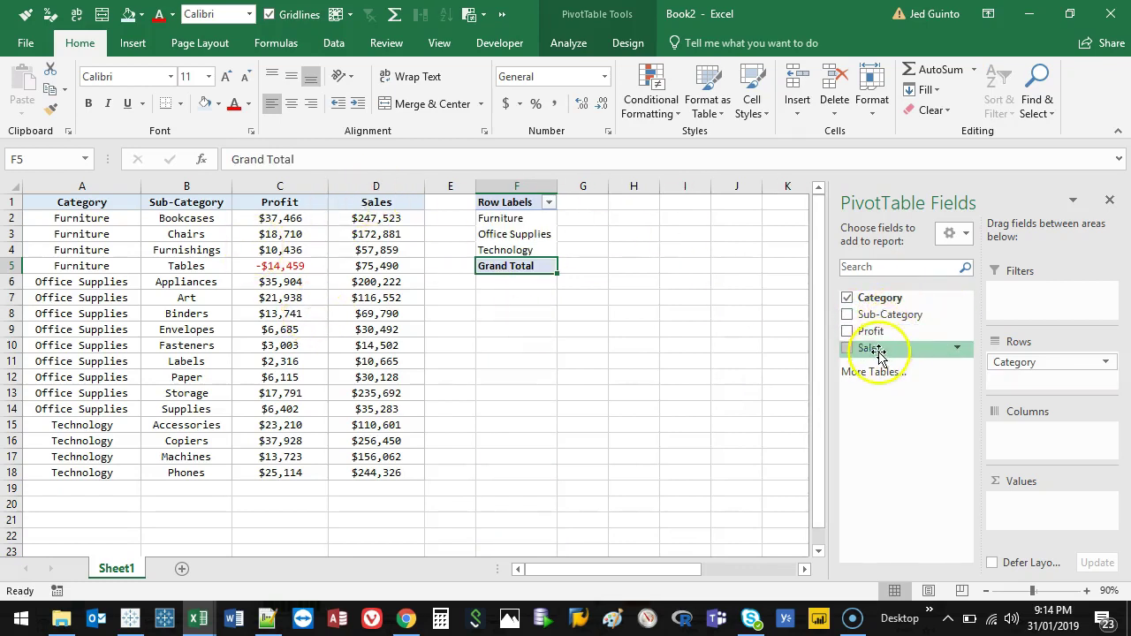
drag(939, 345, 1052, 522)
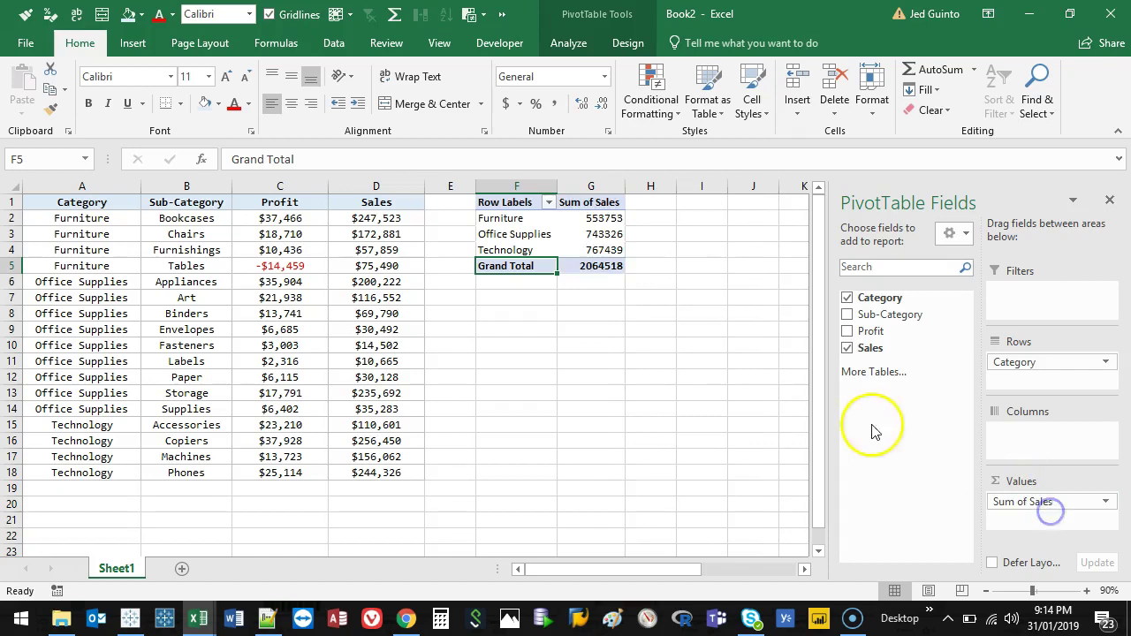
drag(606, 202, 607, 268)
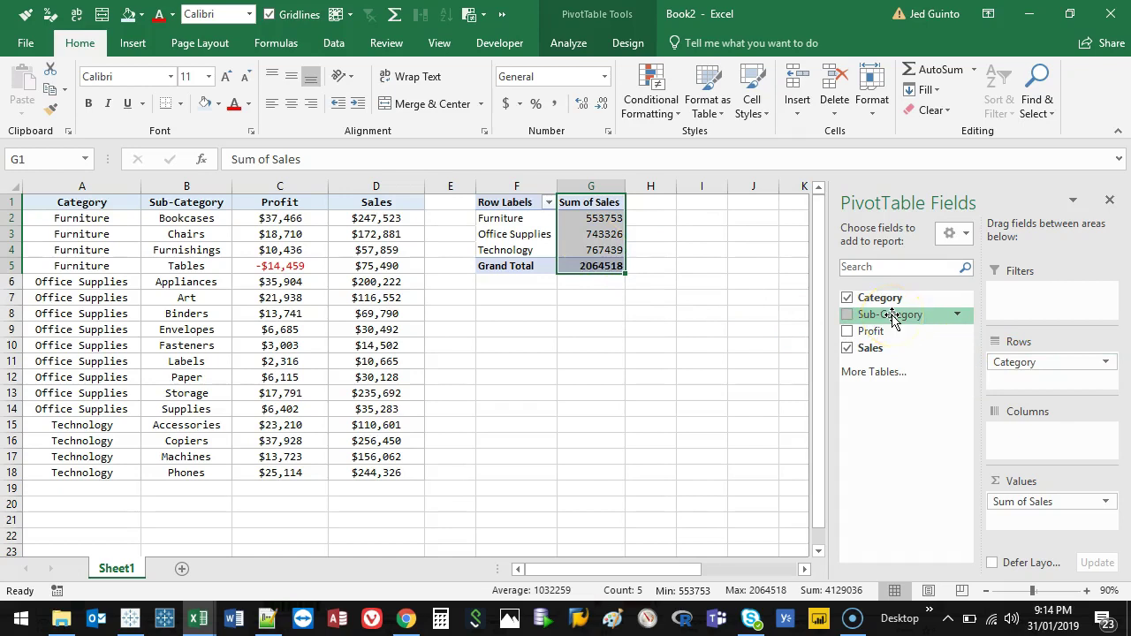
Put Sub-Category in Rows, move Category to Columns, and centre pivot columns F:J
drag(893, 314, 1062, 376)
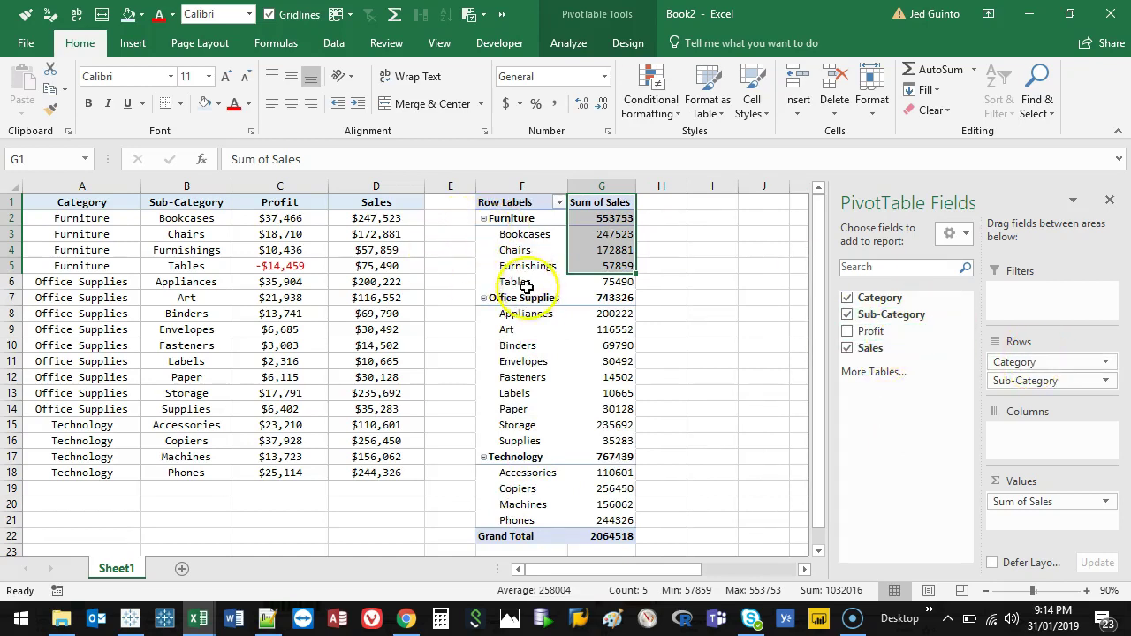
drag(524, 216, 531, 525)
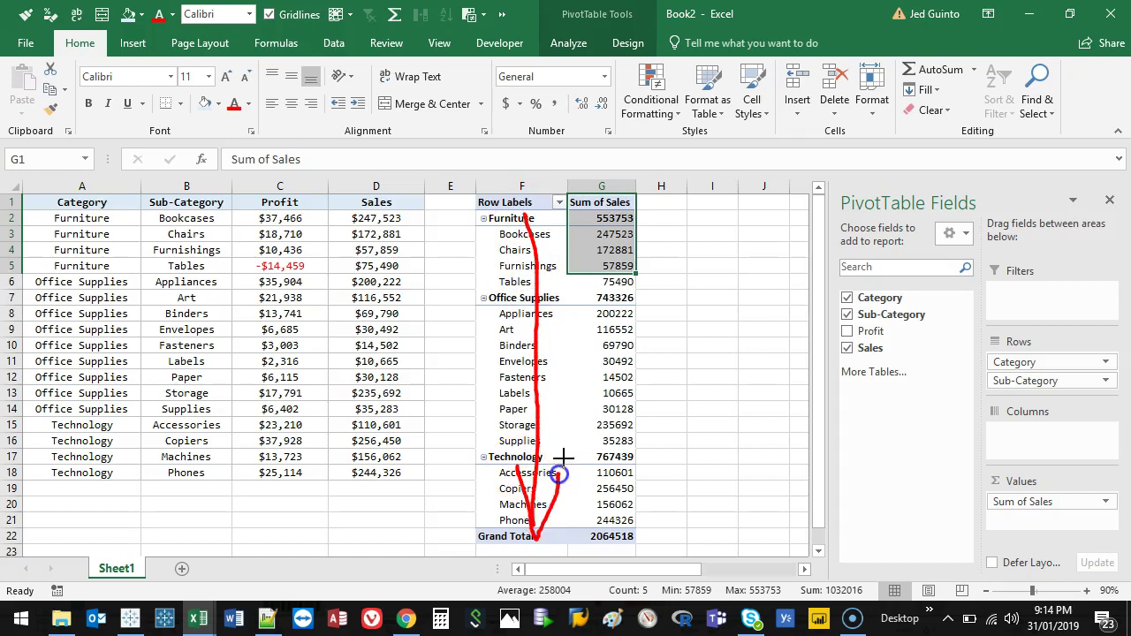
key(Escape)
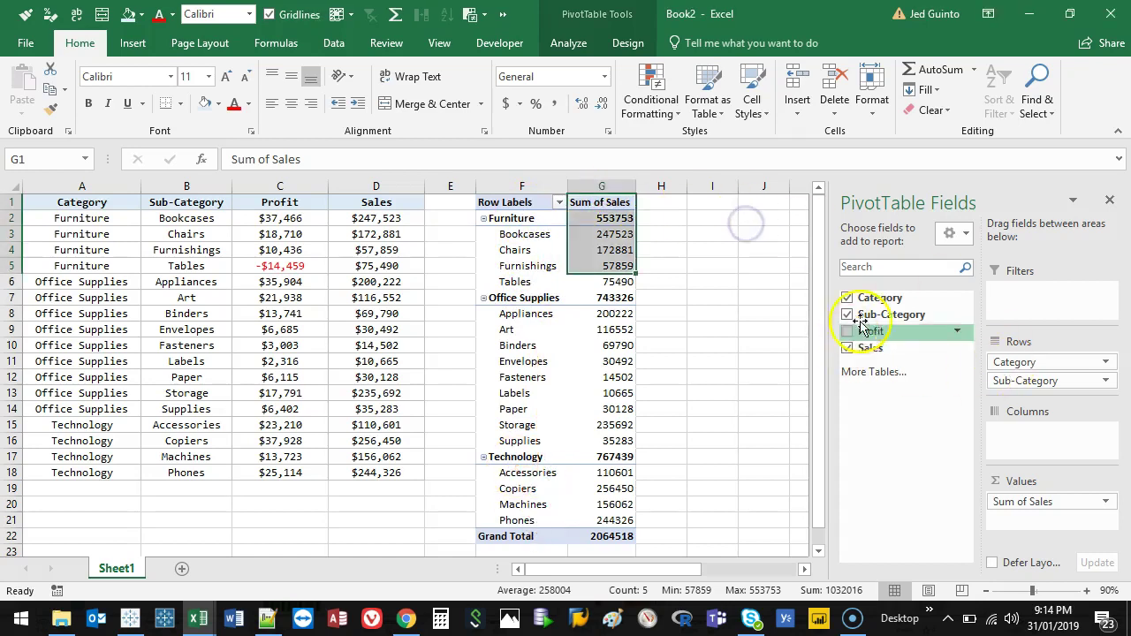
click(1036, 363)
drag(1036, 362, 1038, 432)
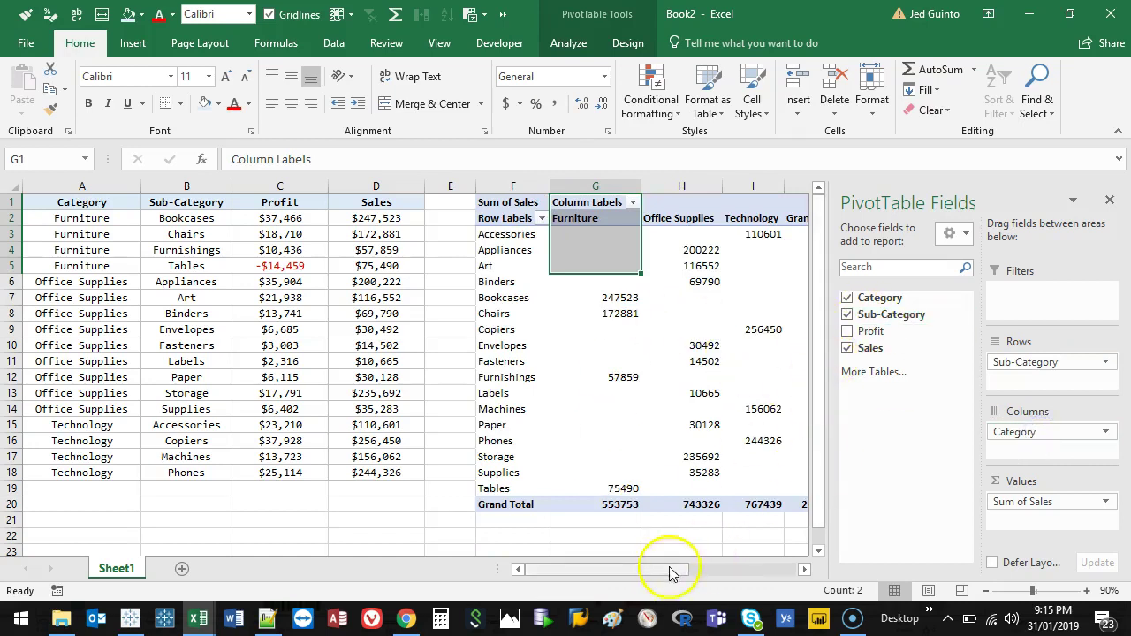
drag(662, 570, 682, 569)
drag(610, 188, 315, 202)
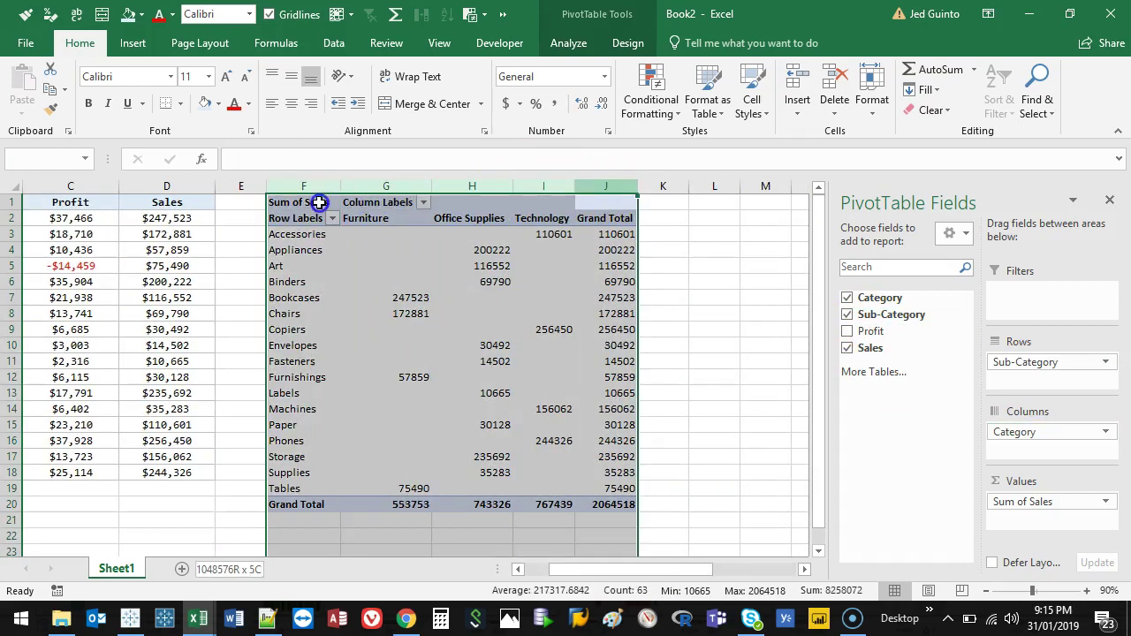
click(291, 103)
Replace Sales with Profit in the pivot values, giving Furniture 52153 and Grand Total 266023
click(647, 317)
click(384, 227)
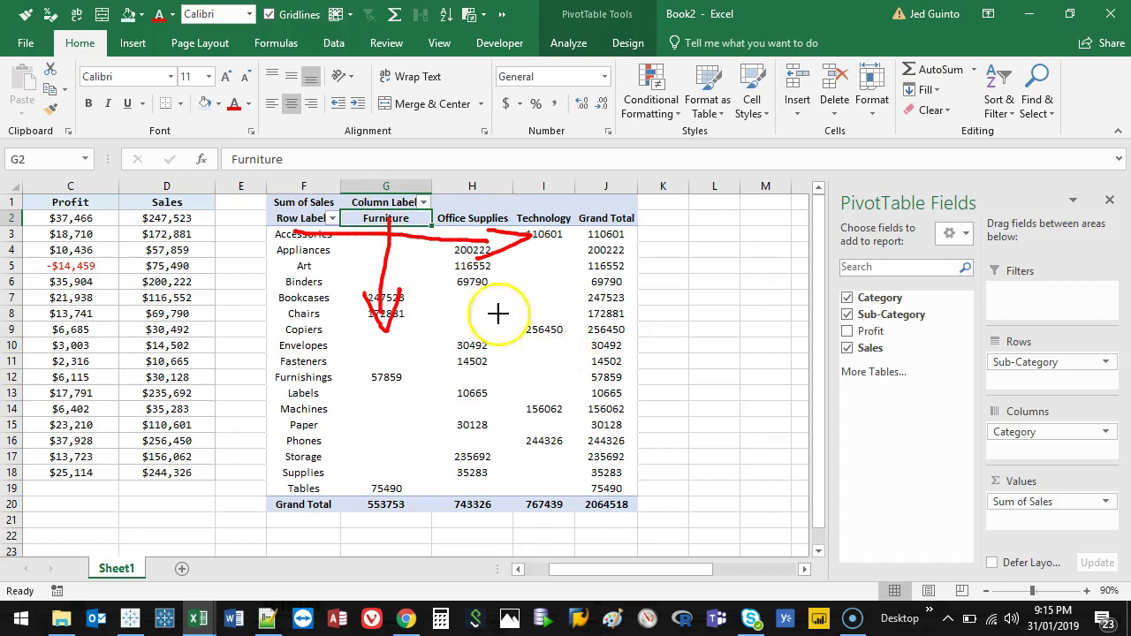
key(Escape)
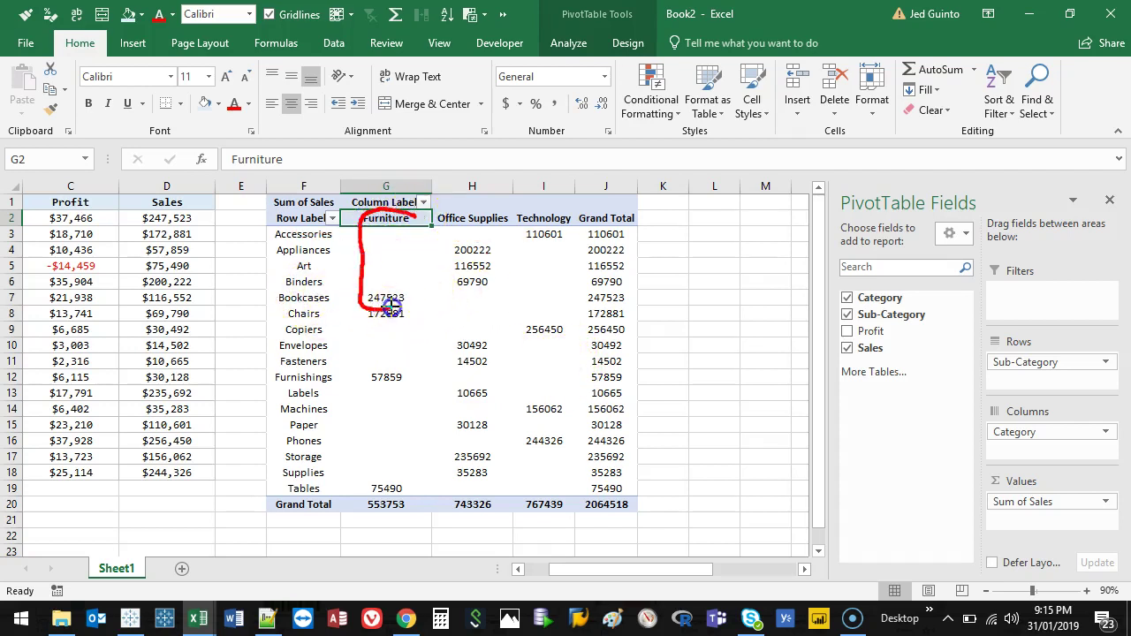
mouse_move(275, 290)
mouse_down()
mouse_move(322, 290)
mouse_move(275, 294)
mouse_up()
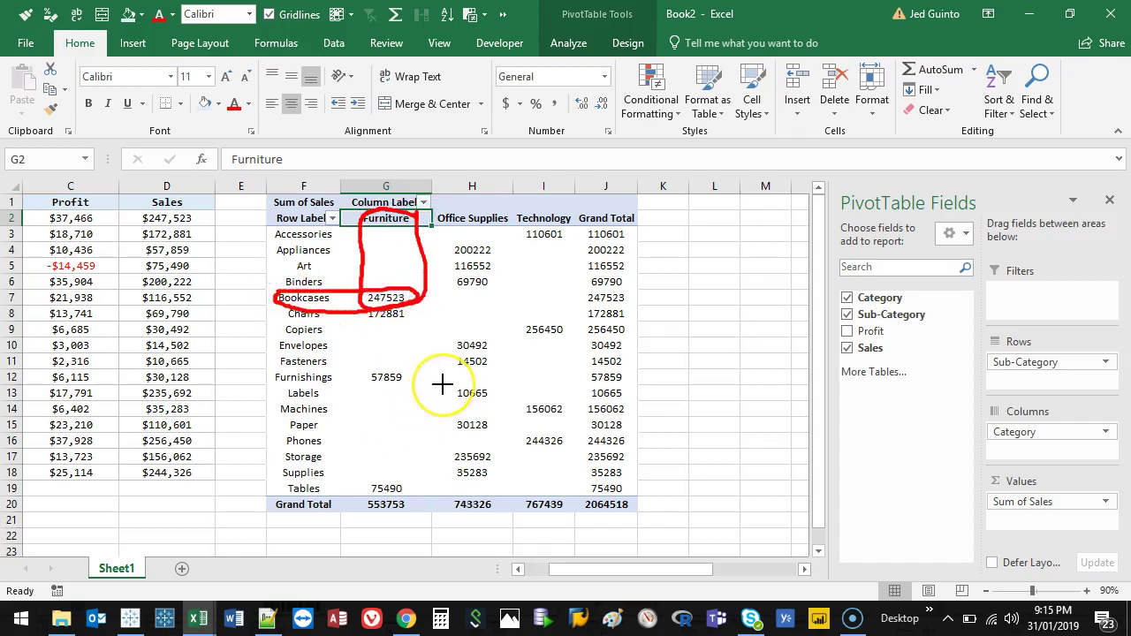
key(Escape)
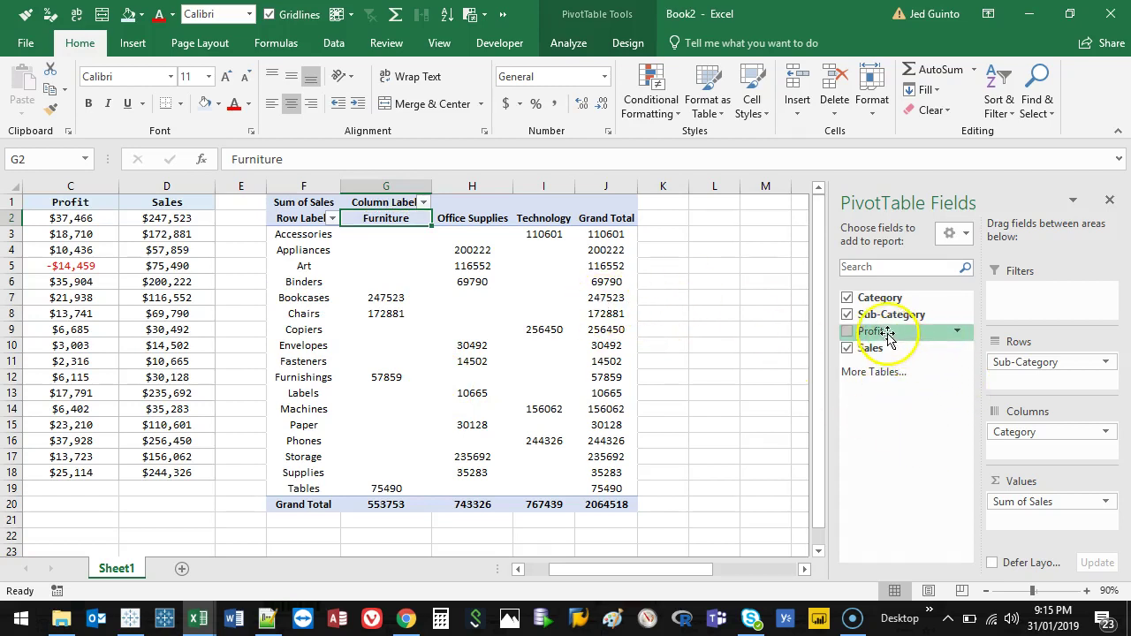
drag(888, 340, 934, 461)
drag(884, 331, 1017, 497)
click(638, 225)
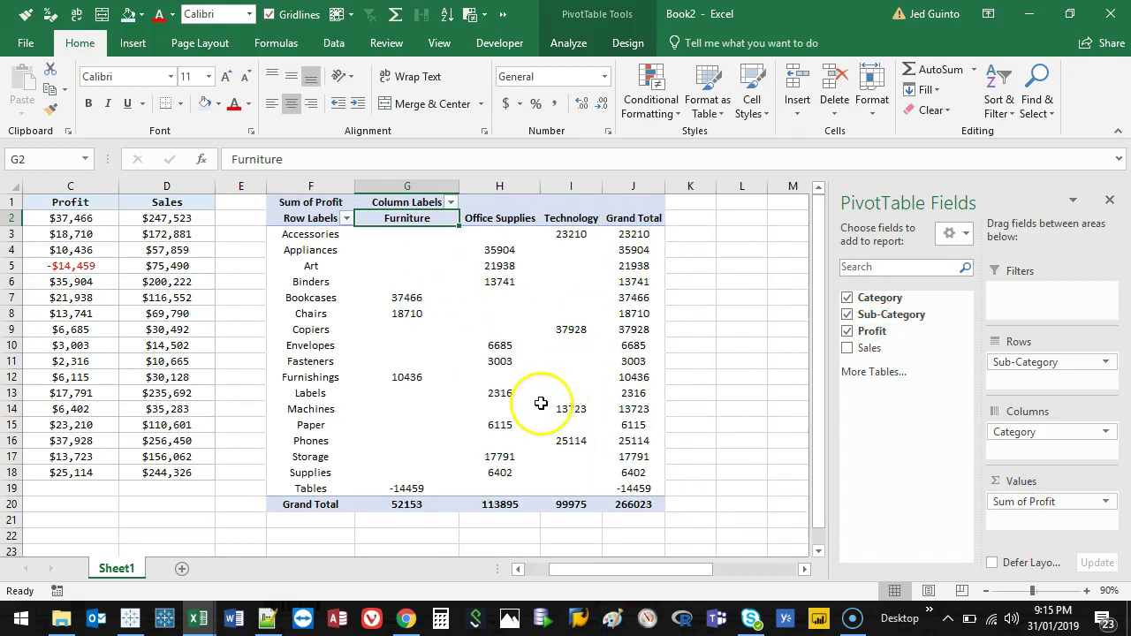
mouse_move(541, 403)
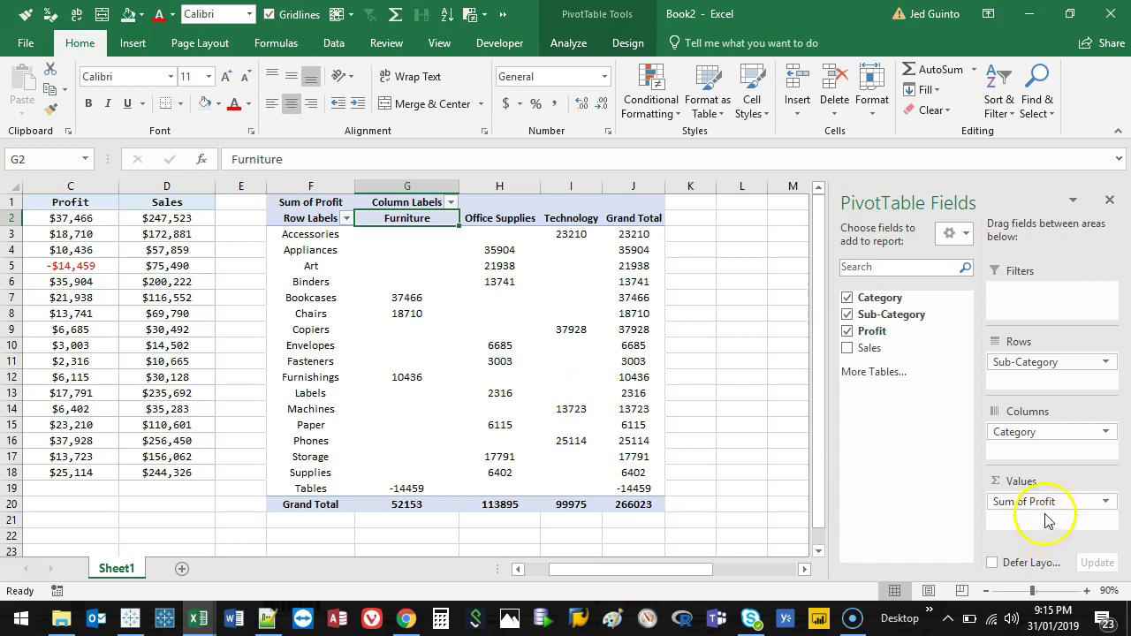
Remove Sum of Profit and Sub-Category so only Furniture, Office Supplies and Technology remain as rows
drag(1053, 501, 729, 400)
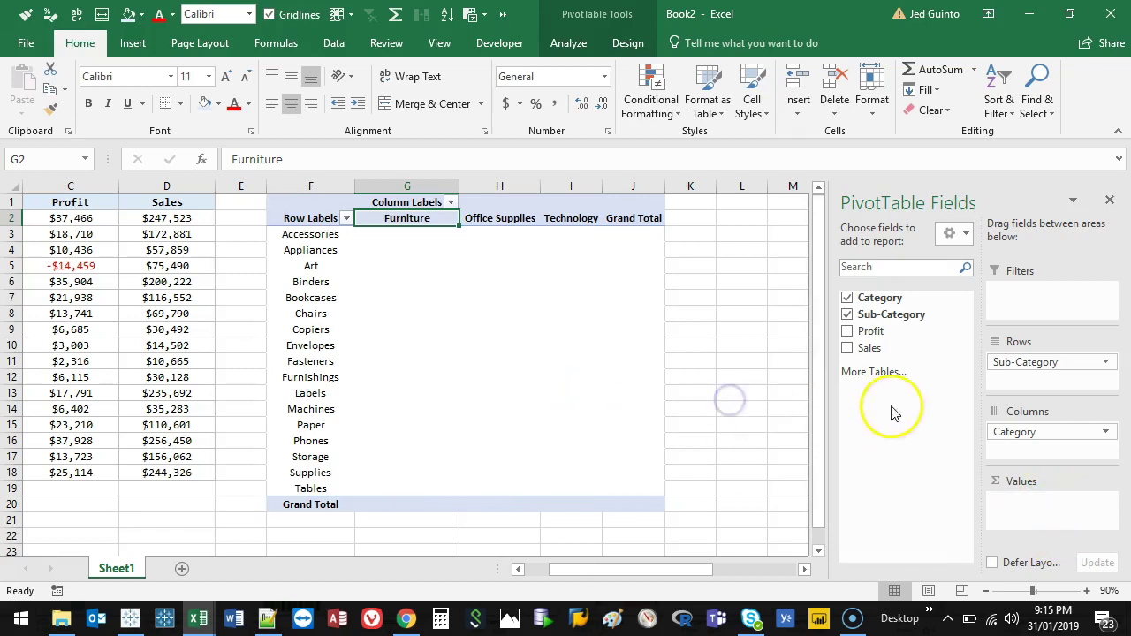
drag(1054, 364, 786, 371)
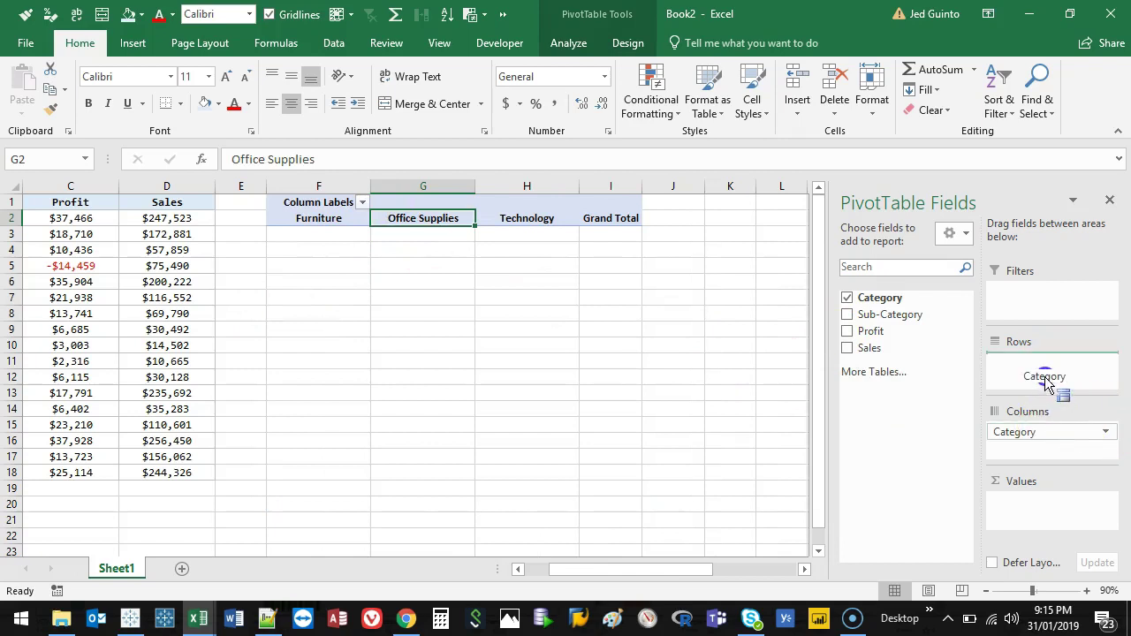
drag(1045, 376, 1044, 375)
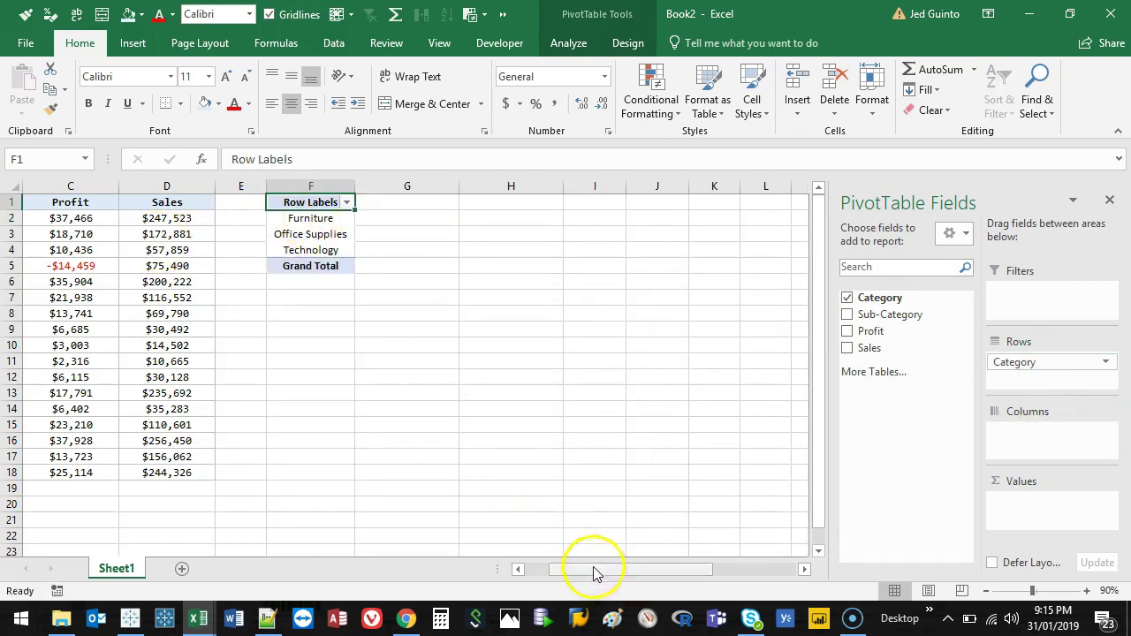
drag(593, 573, 553, 570)
click(188, 186)
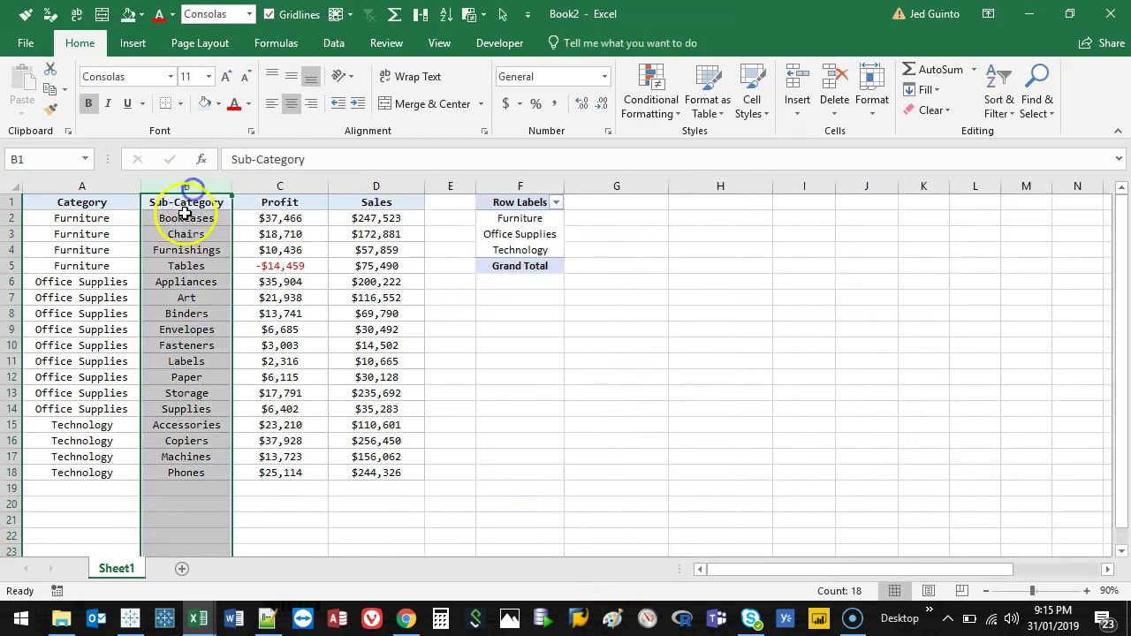
click(563, 204)
drag(520, 218, 521, 250)
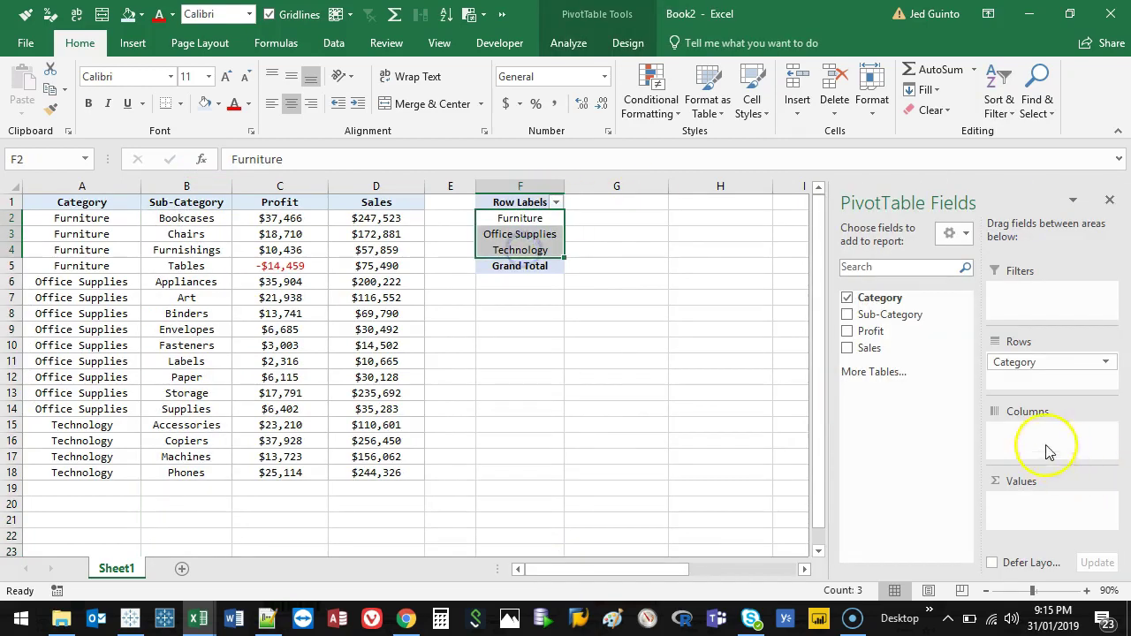
Add Sub-Category to Rows and Values, then check the counts against the source data
drag(901, 316, 1003, 364)
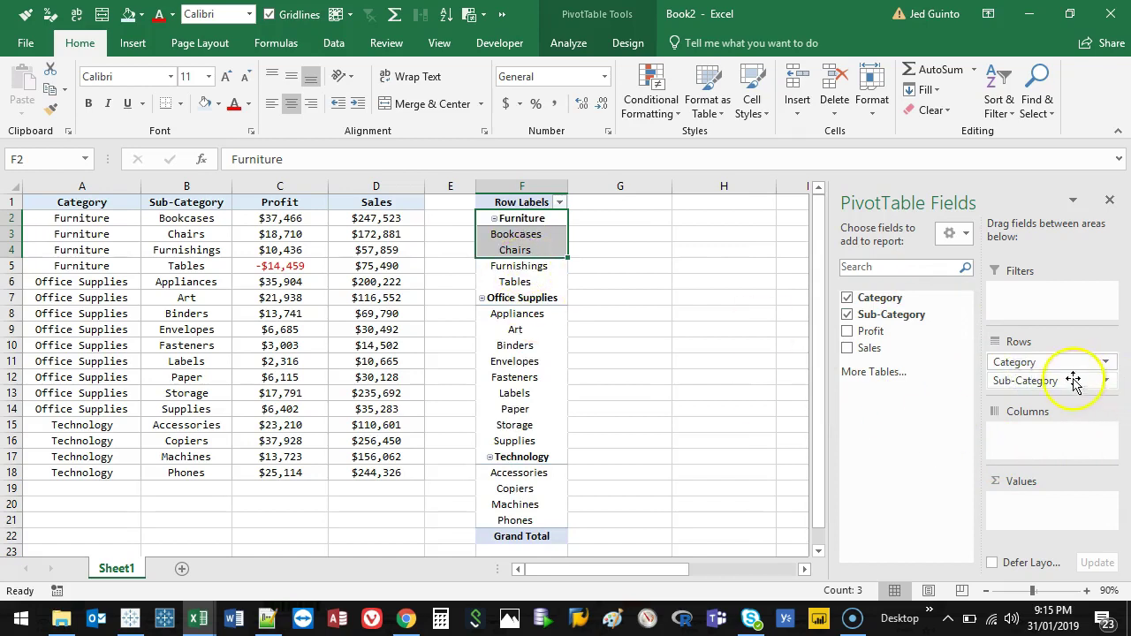
drag(1065, 514, 1065, 515)
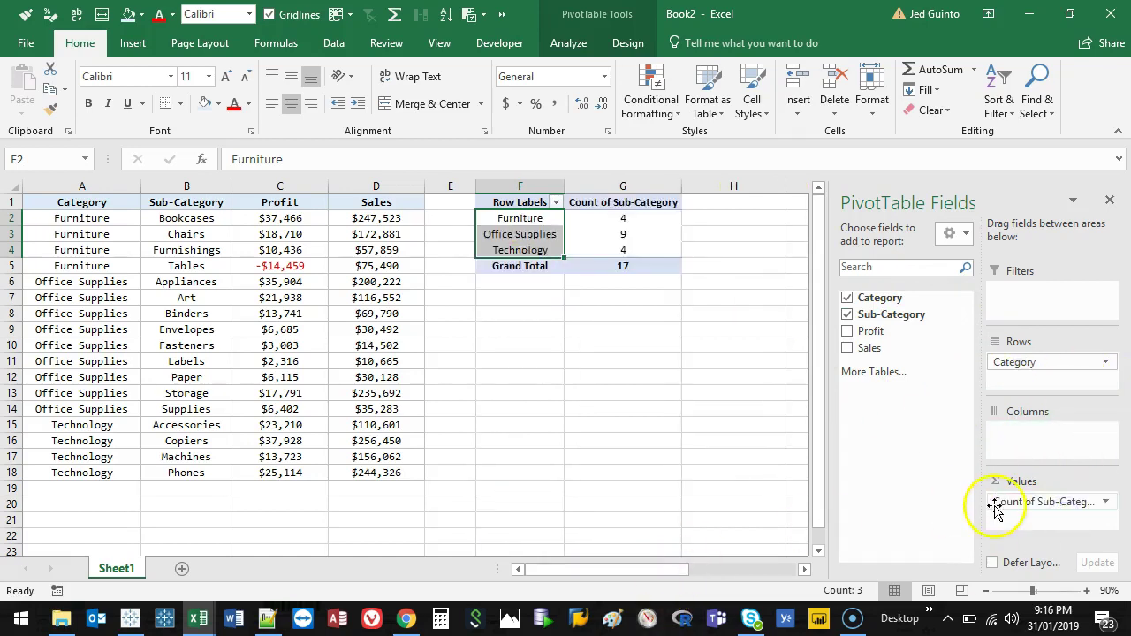
click(592, 202)
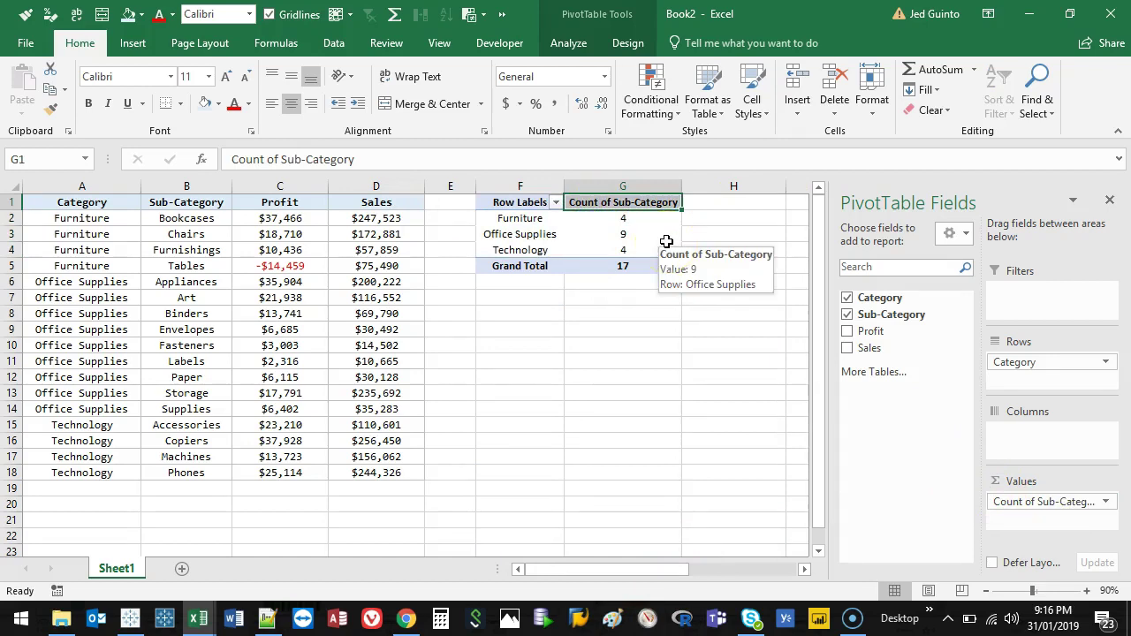
drag(188, 218, 201, 469)
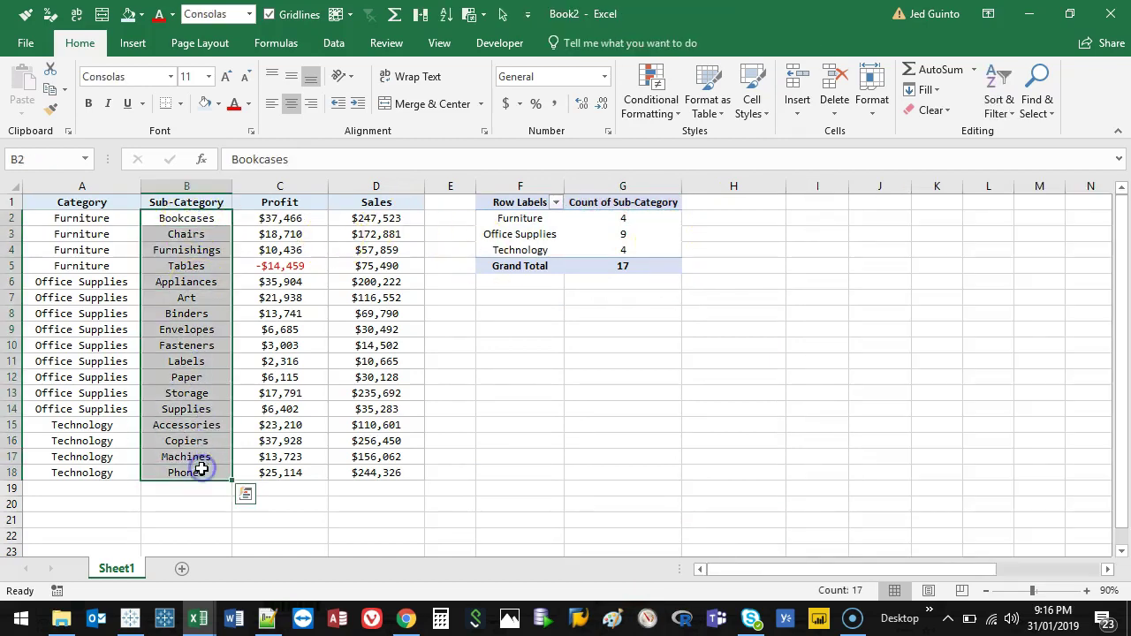
click(597, 247)
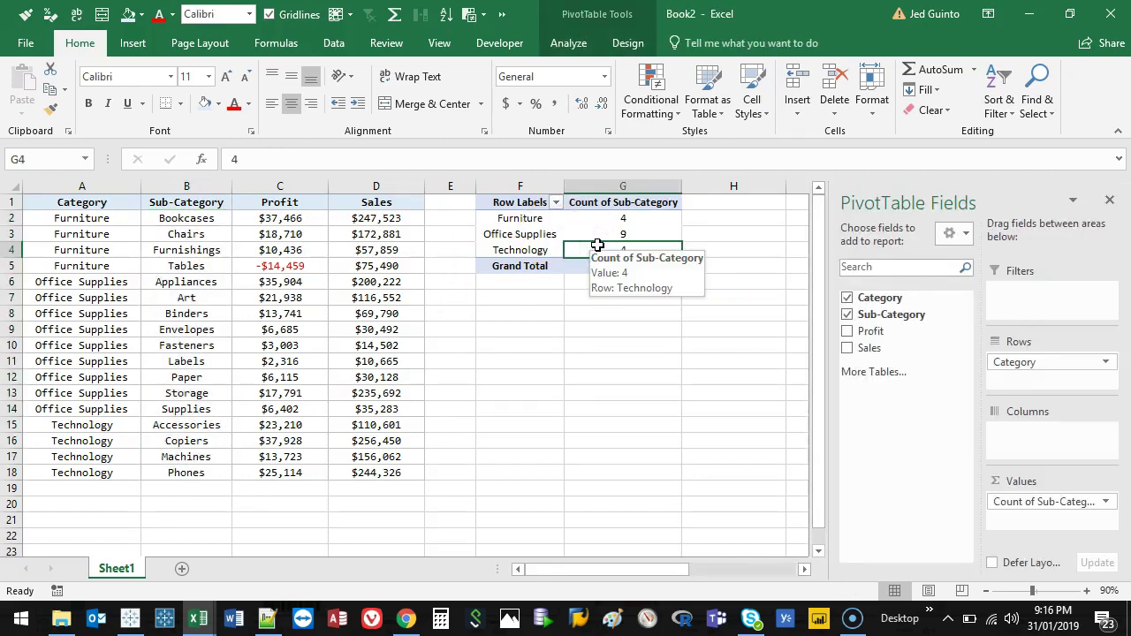
click(228, 217)
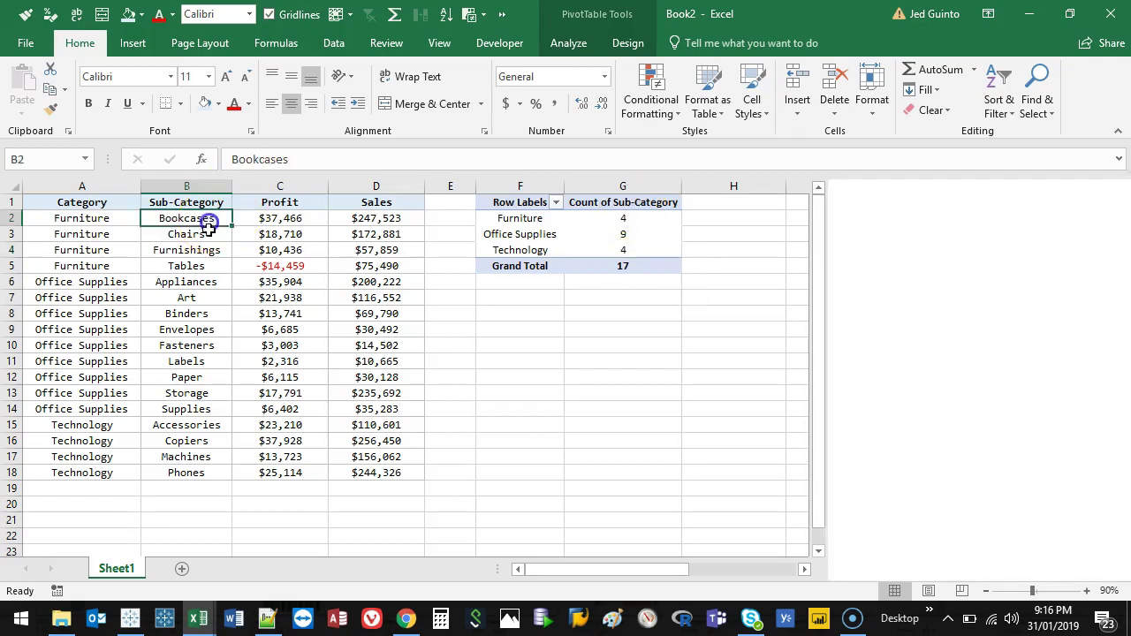
click(197, 232)
drag(199, 218, 201, 236)
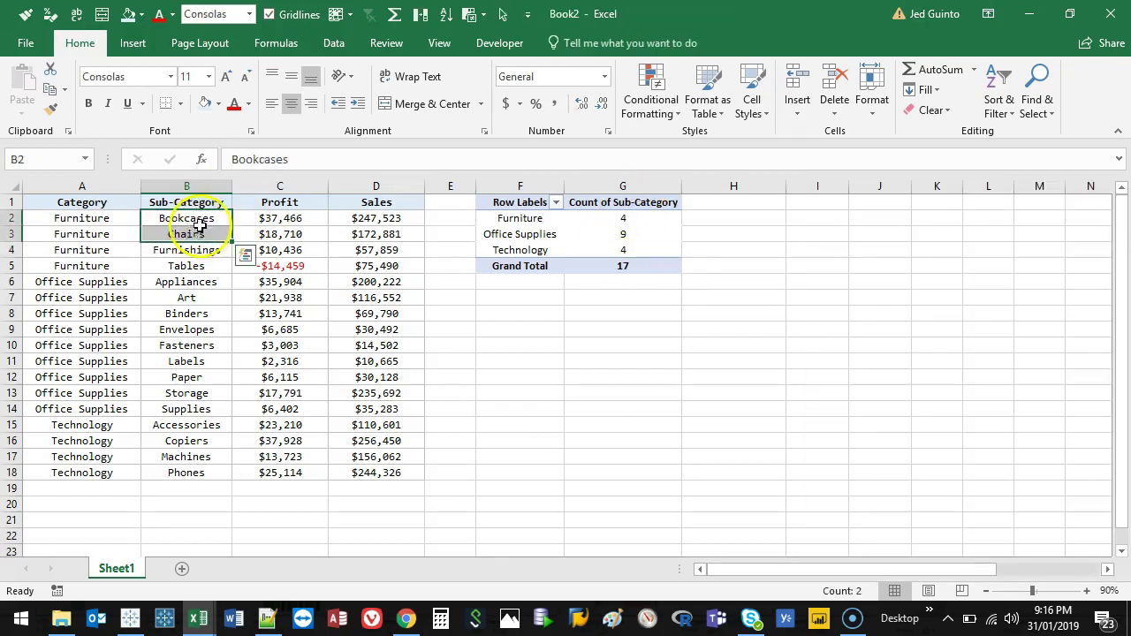
click(628, 203)
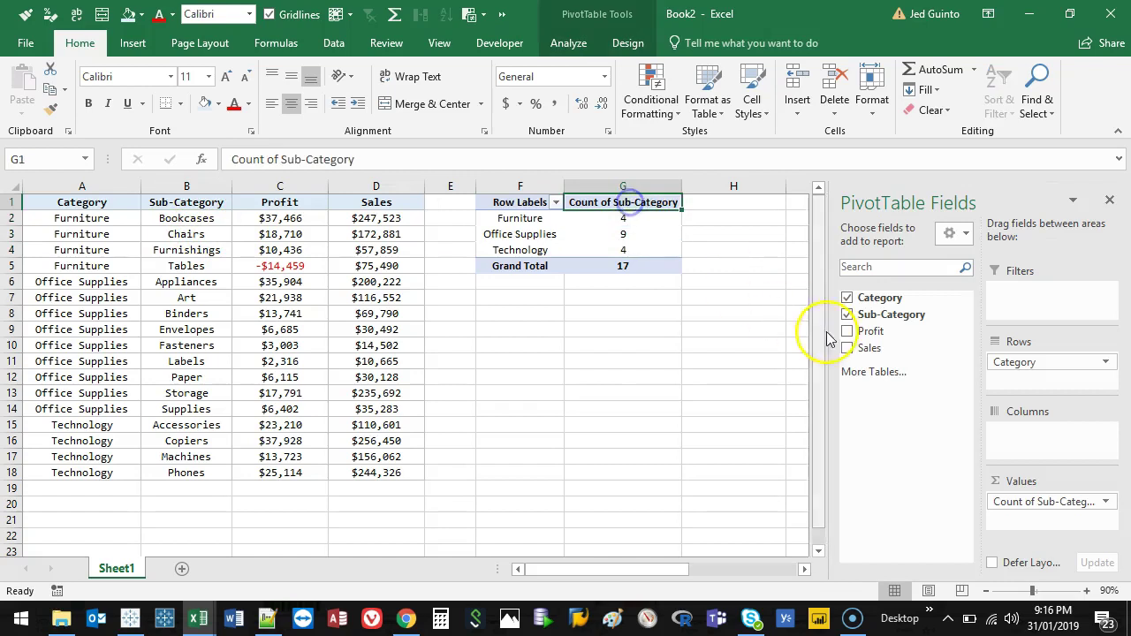
Replace Count of Sub-Category with Sales, summing sales per category to a 2064518 grand total
click(1105, 502)
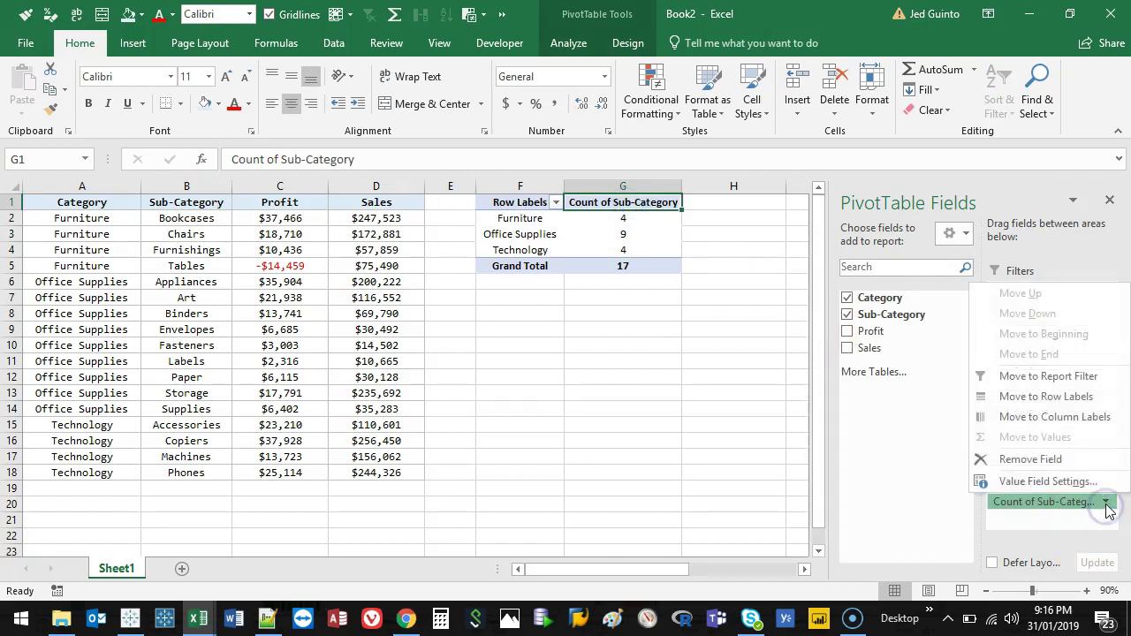
click(1106, 501)
click(1105, 502)
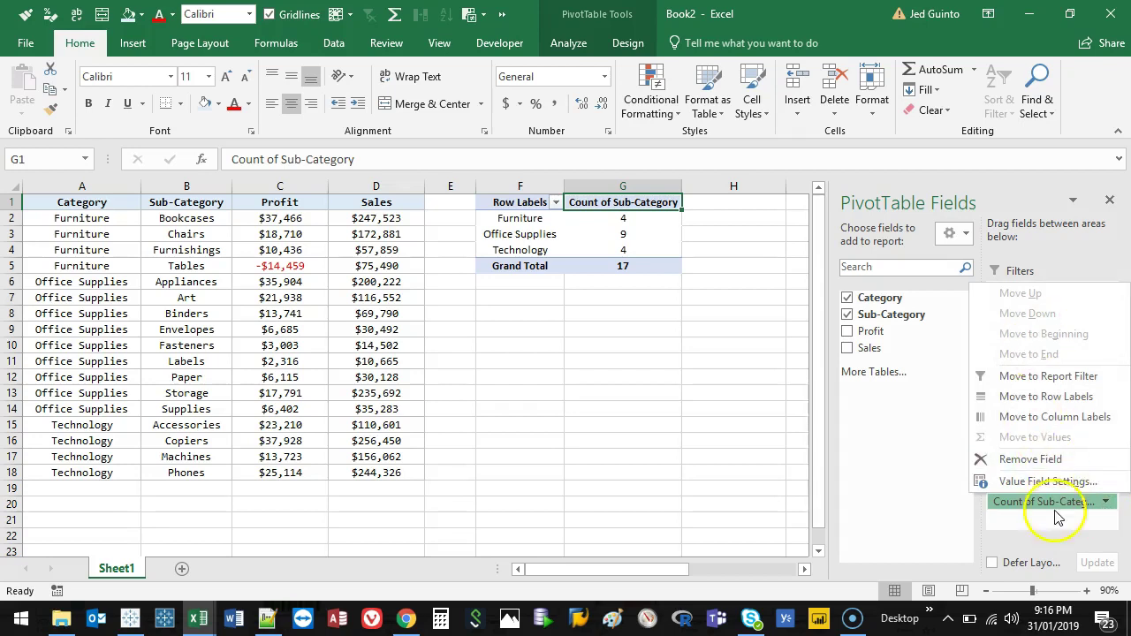
click(1017, 482)
drag(1053, 503, 715, 445)
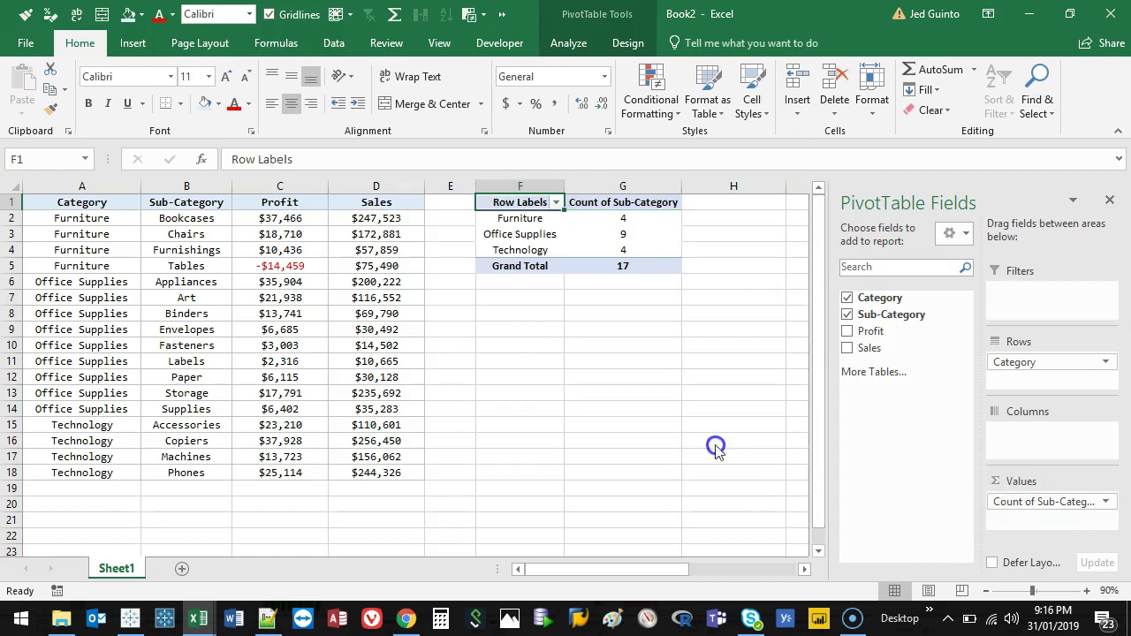
drag(868, 347, 961, 460)
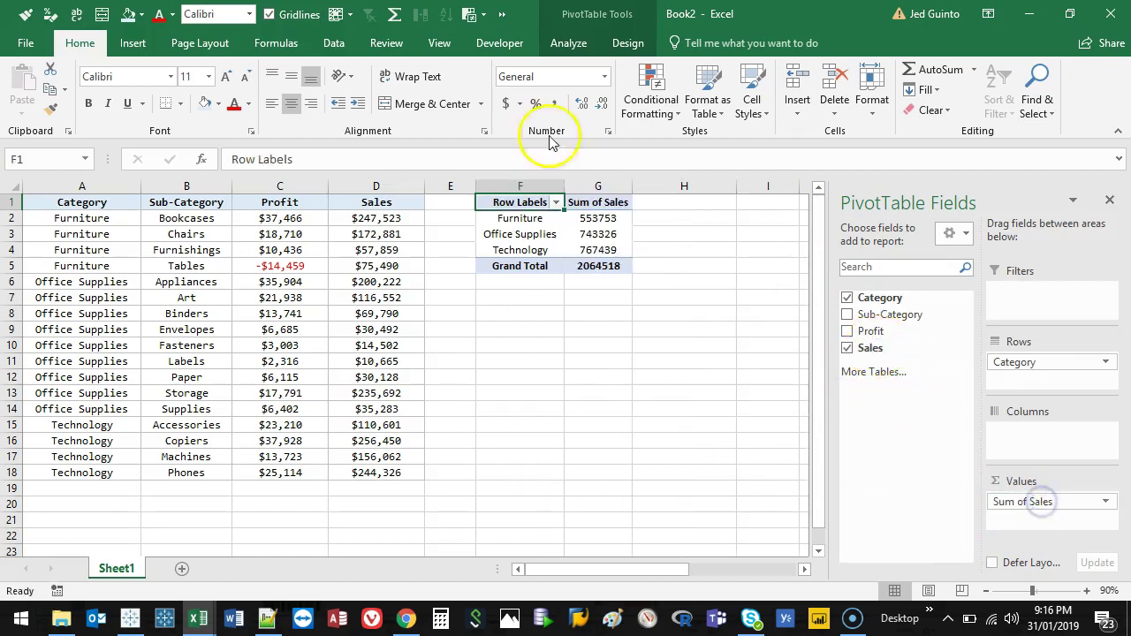
Summarize Sales by Max: Furniture 247523, Office Supplies 235692, Technology 256450
click(1107, 506)
click(1076, 484)
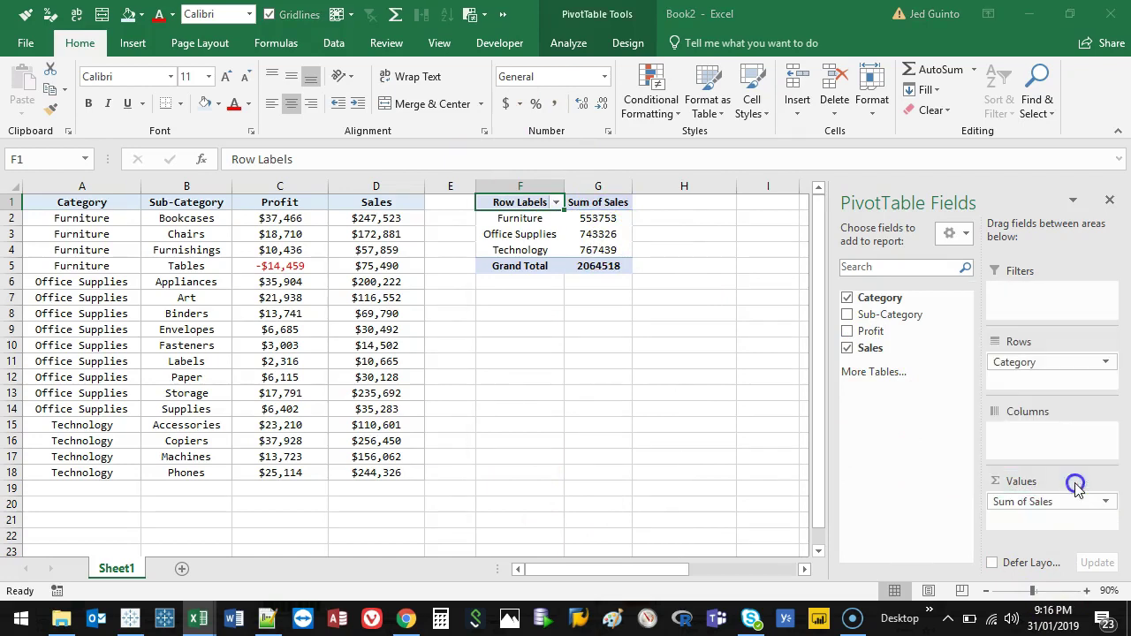
click(184, 349)
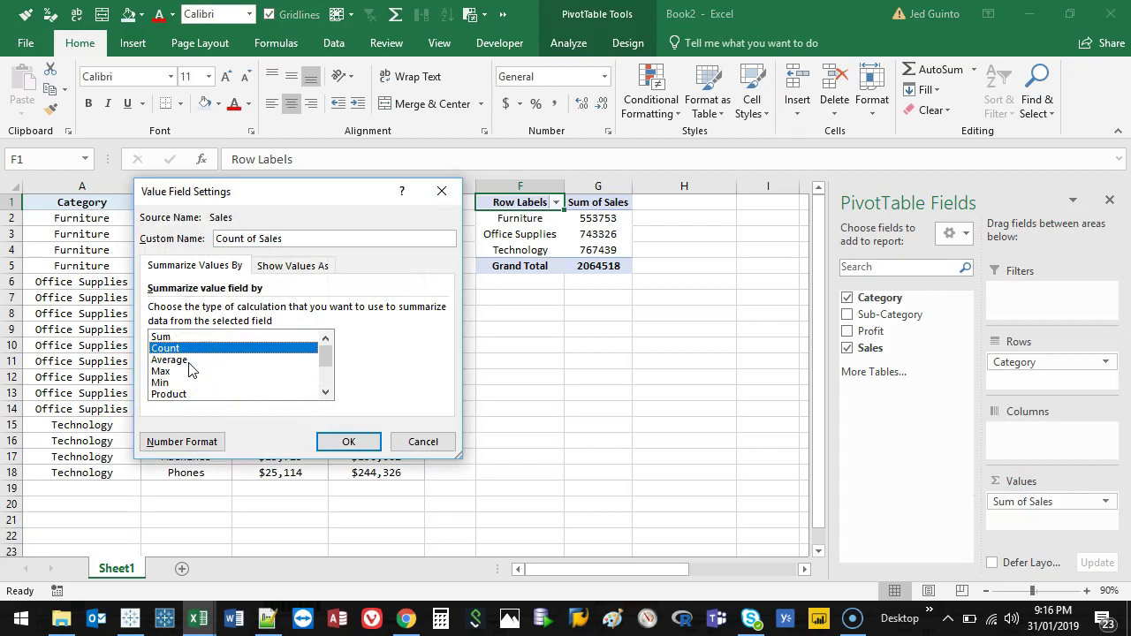
click(258, 360)
click(324, 385)
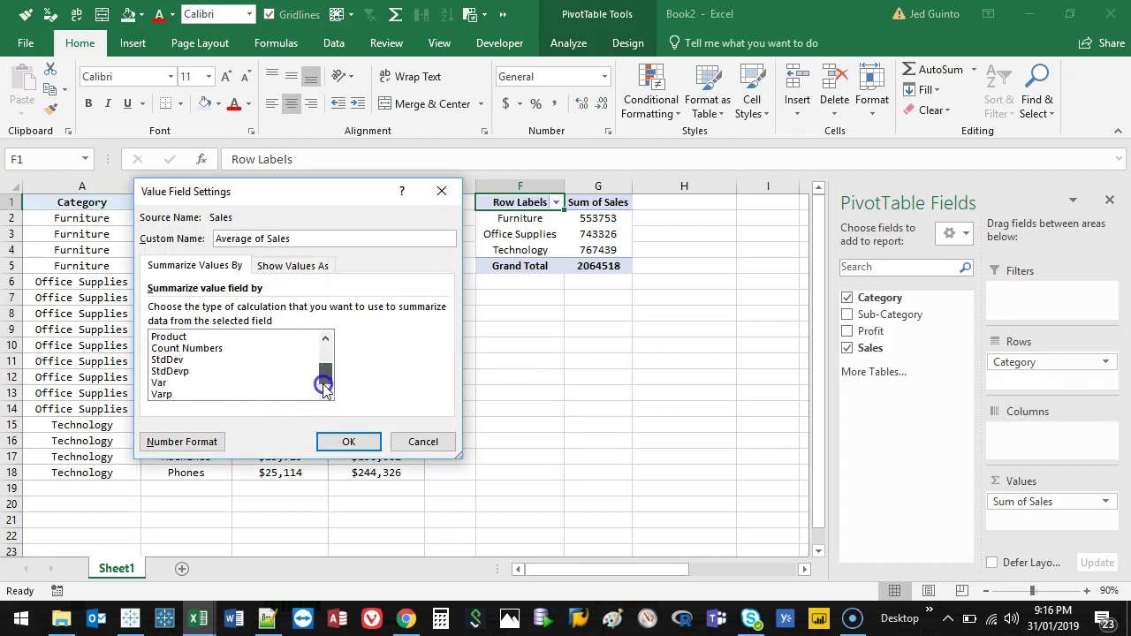
mouse_move(325, 385)
mouse_down()
mouse_move(321, 331)
mouse_move(321, 379)
mouse_up()
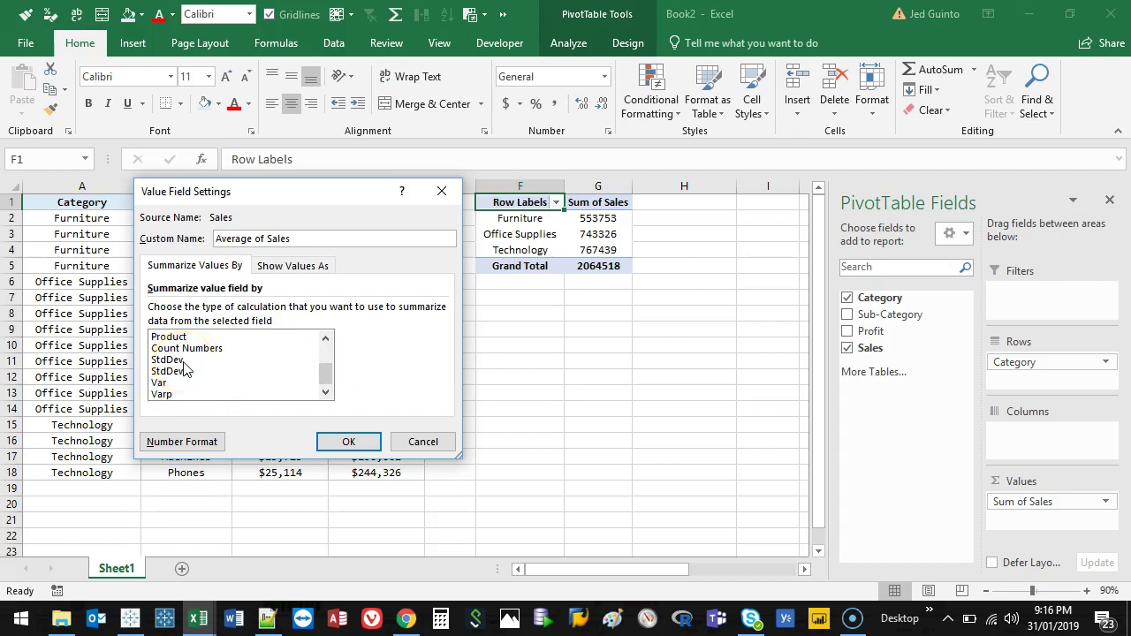
drag(323, 377, 321, 338)
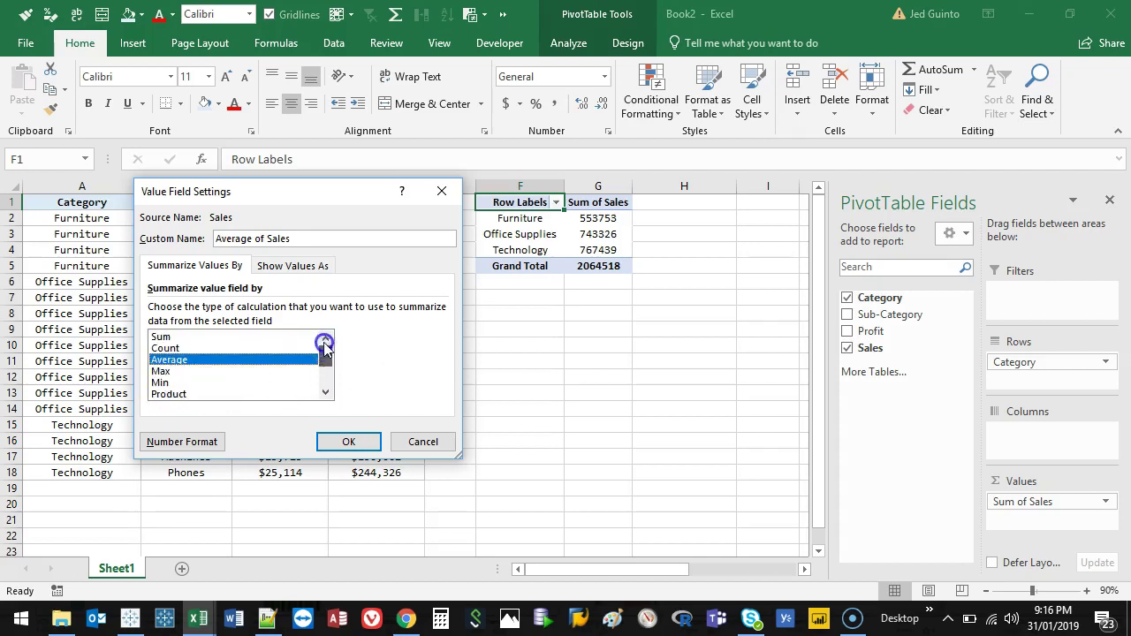
click(194, 371)
click(182, 383)
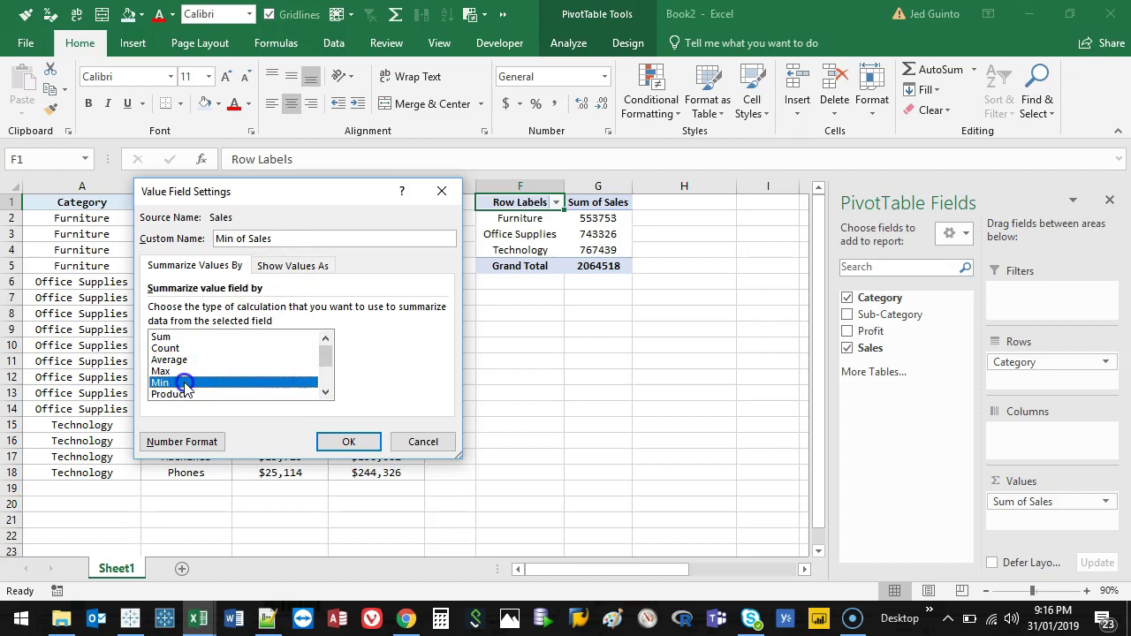
click(188, 371)
click(353, 442)
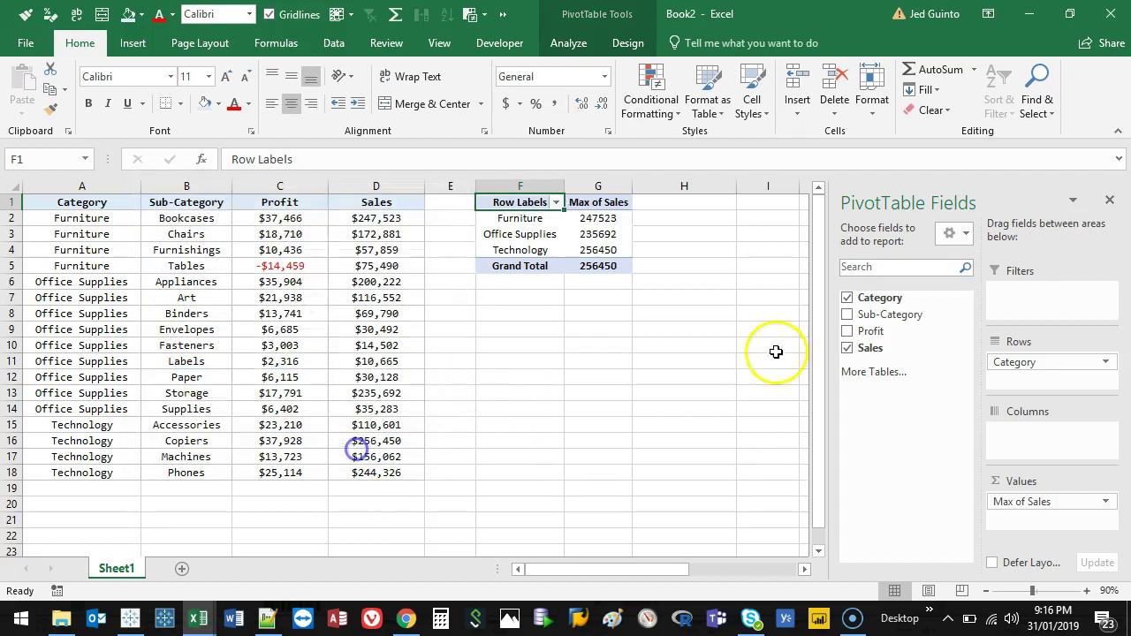
click(598, 221)
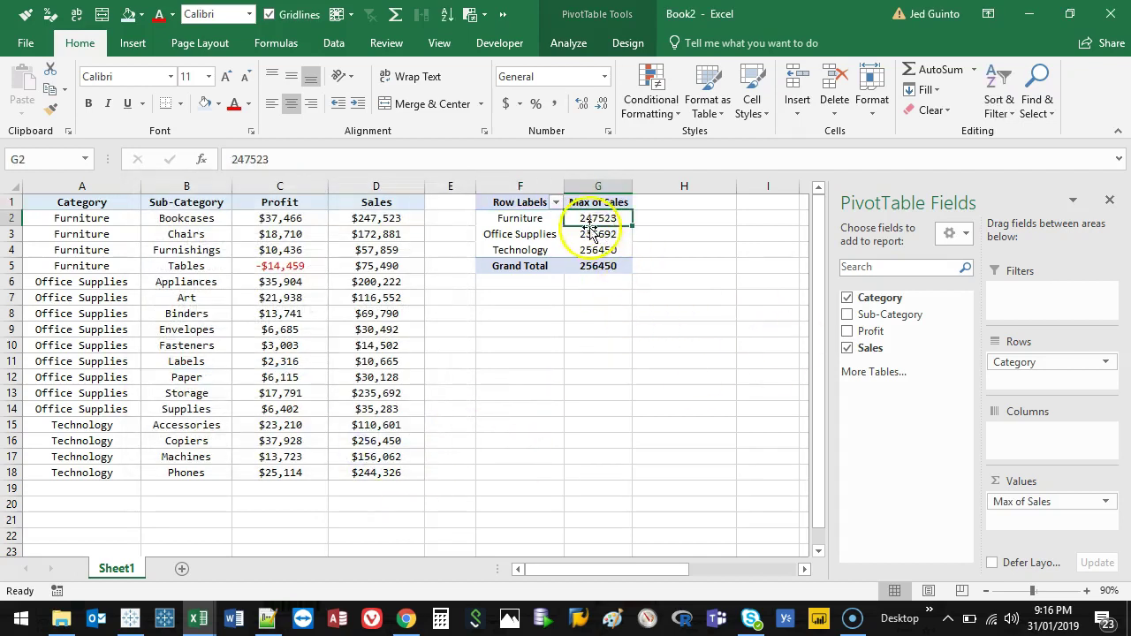
Switch the Sales value summary from Max to Min, giving Min of Sales per category
drag(536, 220, 614, 221)
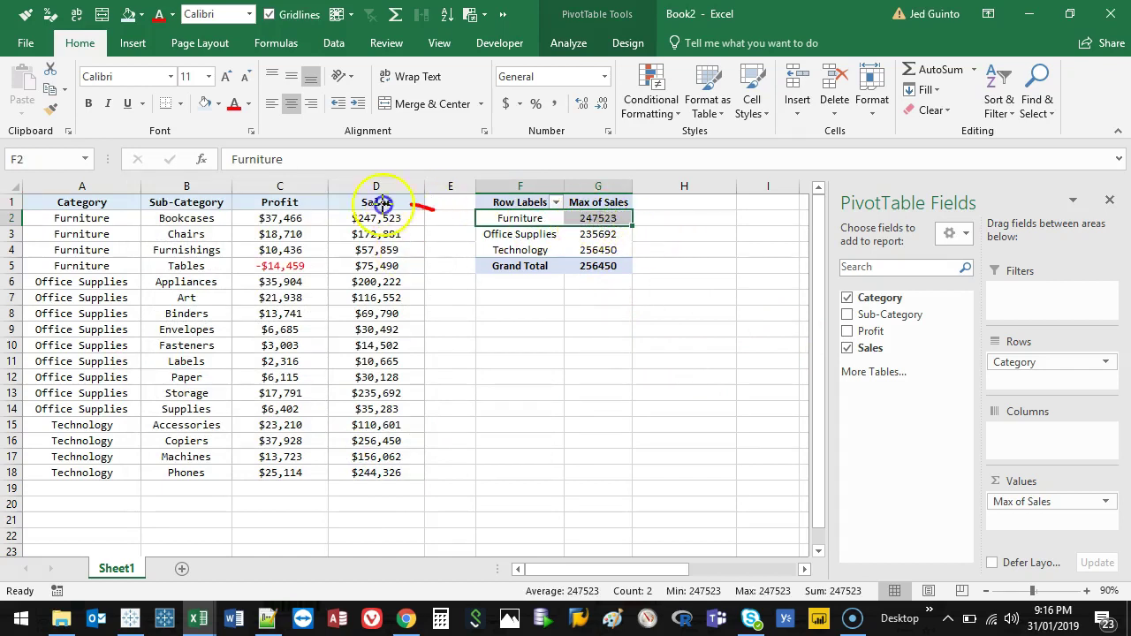
mouse_move(382, 203)
mouse_down()
mouse_move(62, 214)
mouse_move(266, 276)
mouse_move(416, 198)
mouse_up()
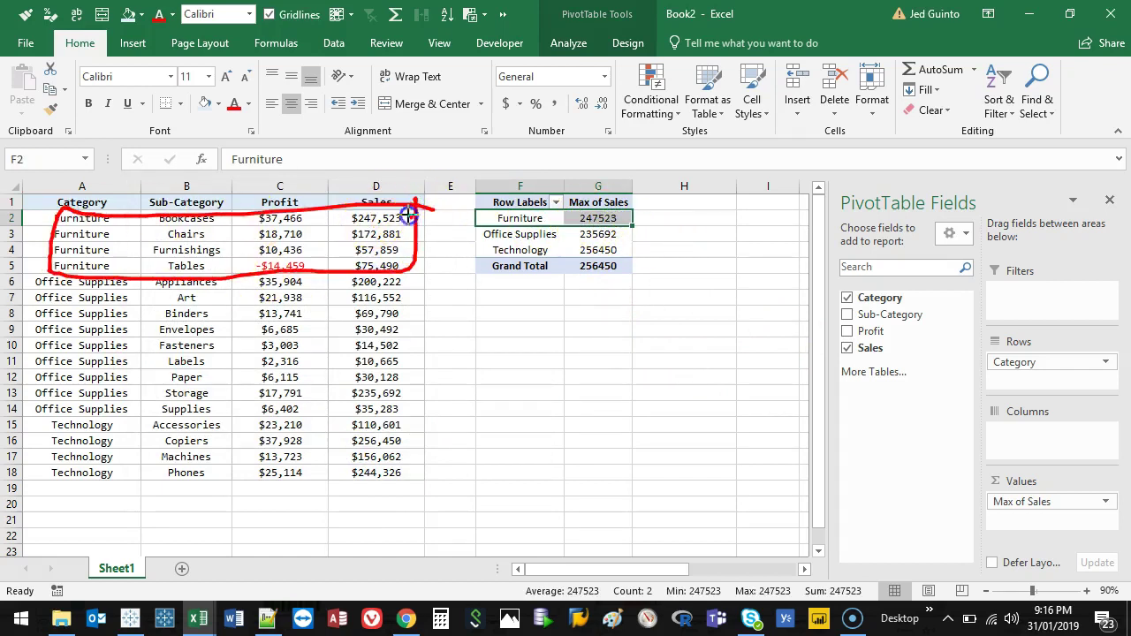
key(Escape)
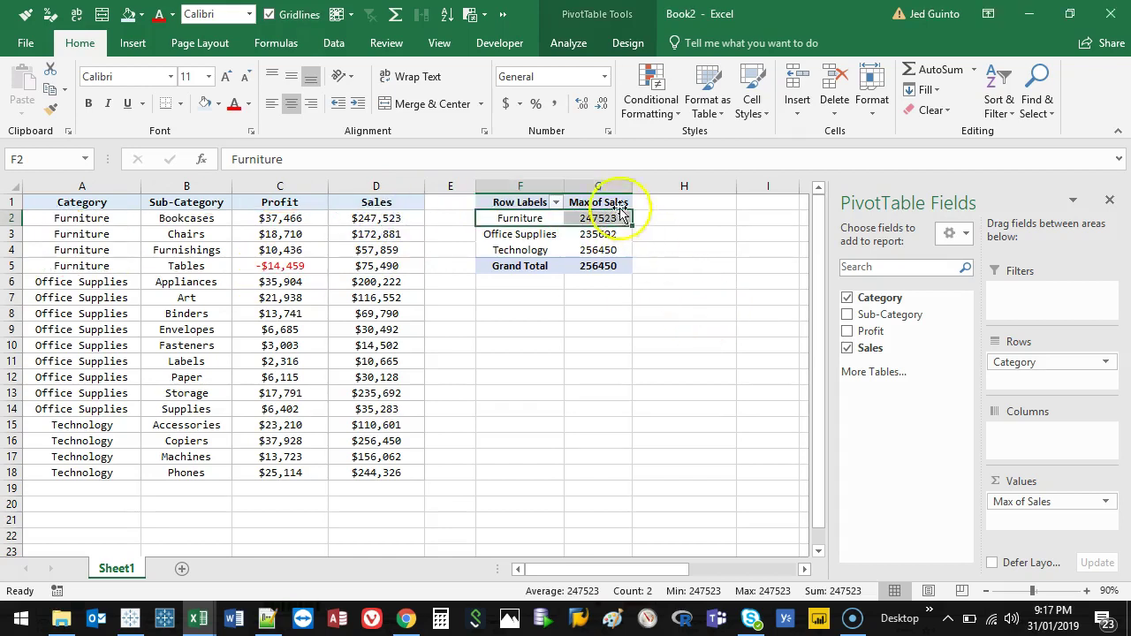
click(1106, 502)
click(1083, 484)
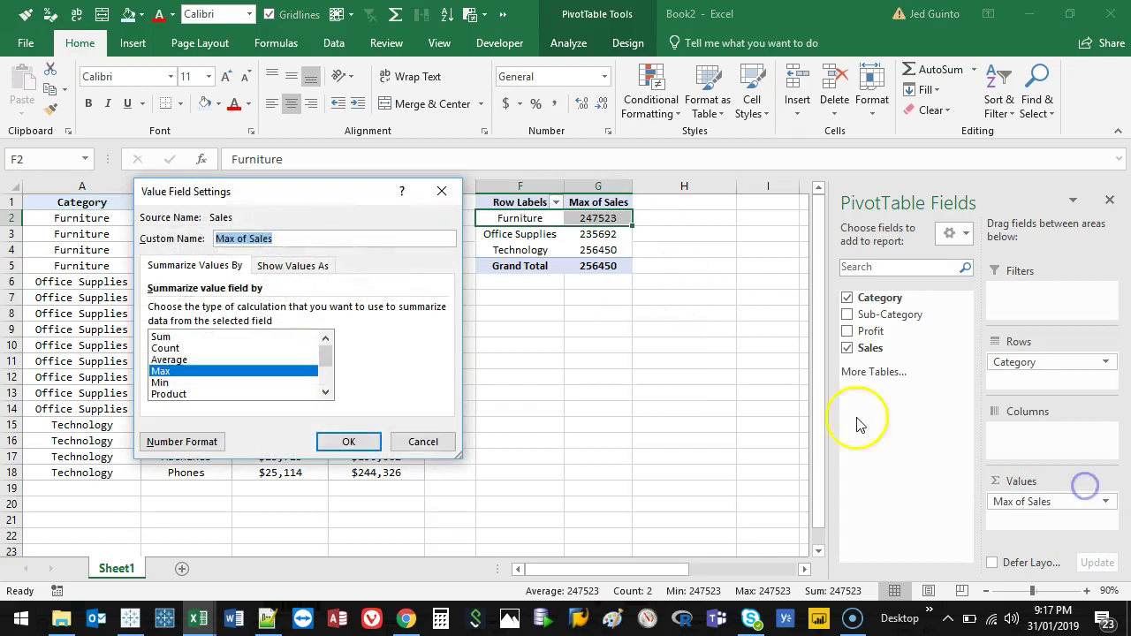
click(234, 382)
click(348, 442)
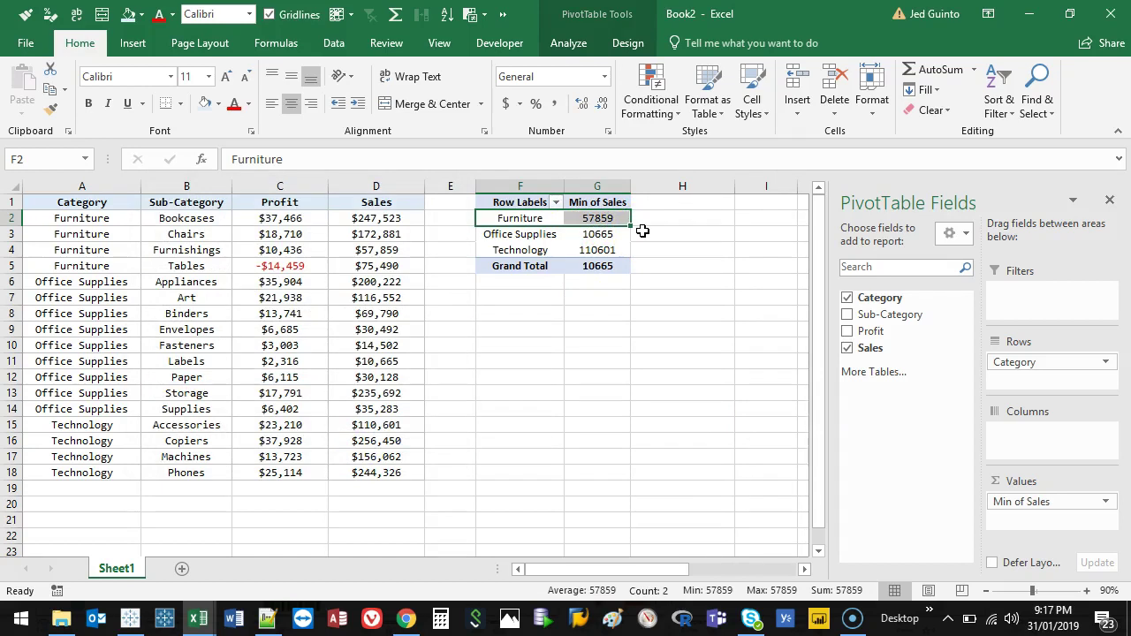
click(594, 221)
Replace Min of Sales with a plain Sum of Sales value
drag(1053, 502, 911, 449)
drag(871, 350, 926, 408)
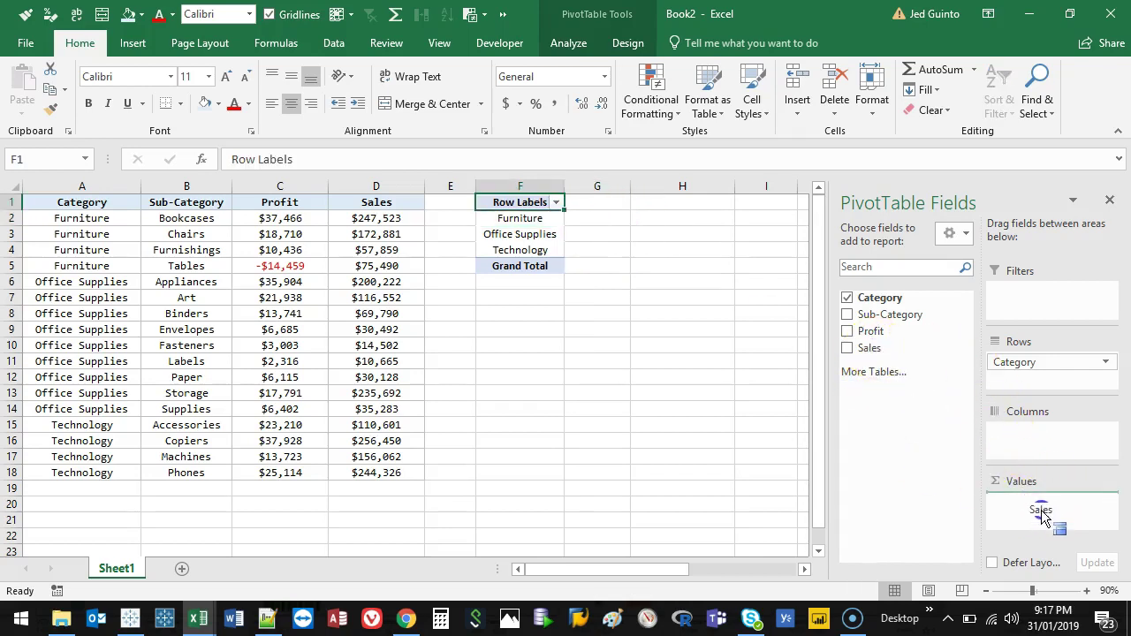
drag(1043, 517, 1044, 513)
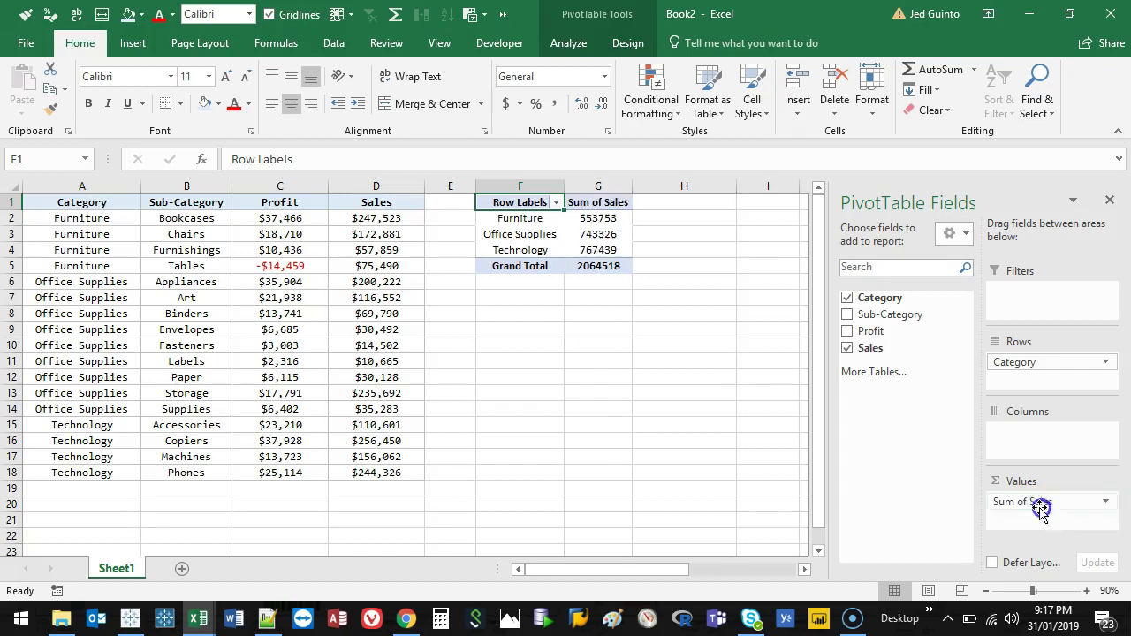
click(804, 569)
click(804, 569)
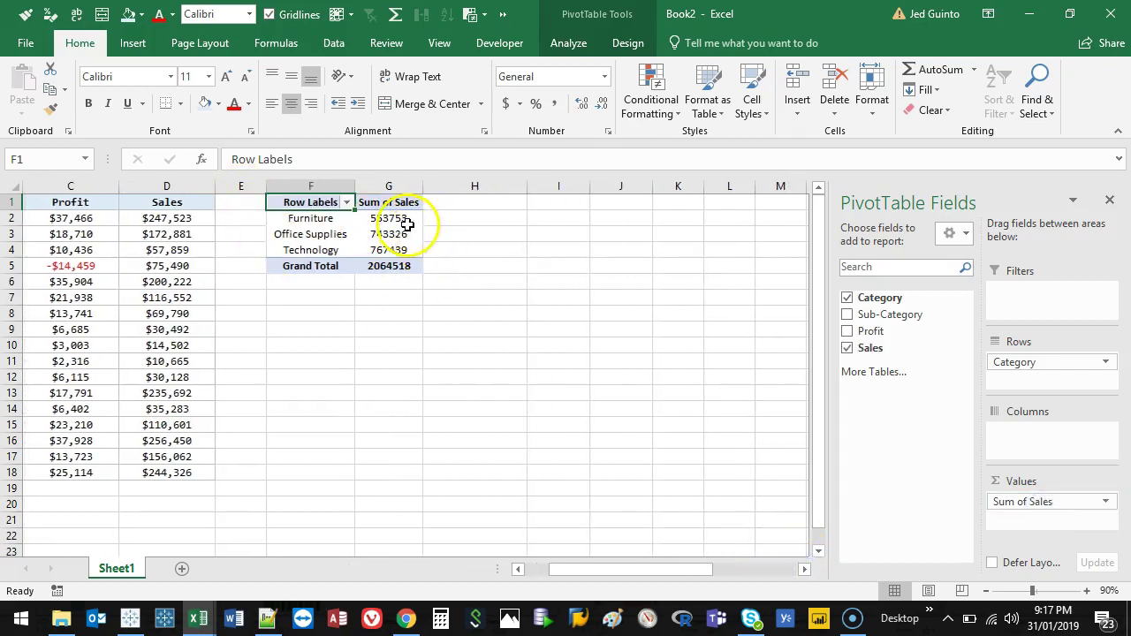
Autofit columns F and G so the category labels and heading fit
drag(323, 222, 332, 250)
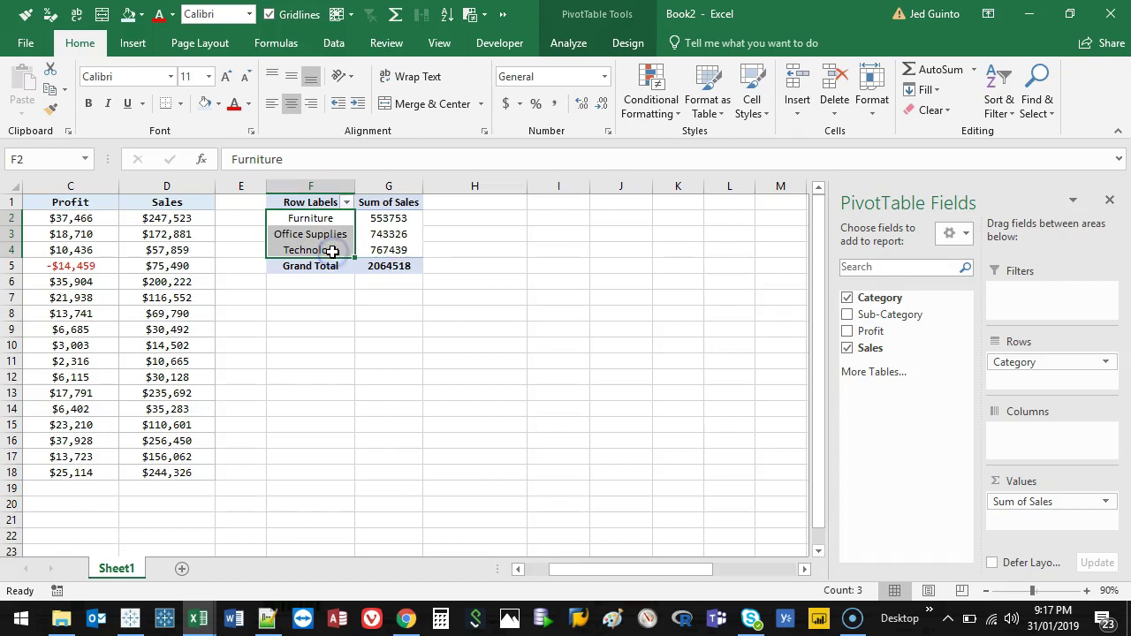
double_click(357, 185)
drag(430, 186, 444, 188)
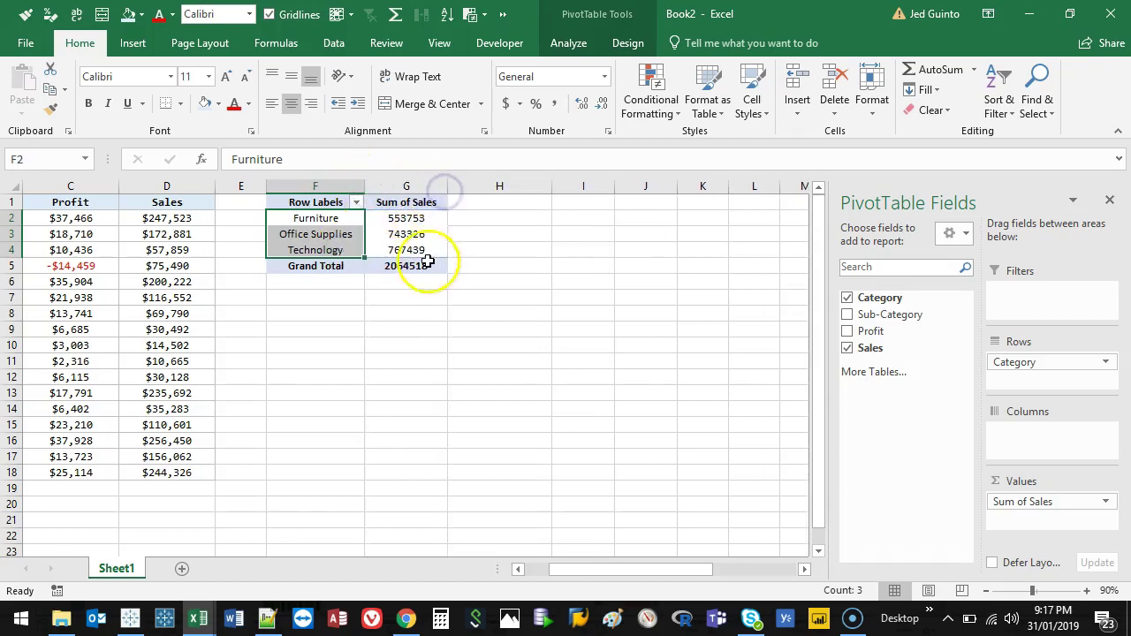
mouse_move(497, 222)
mouse_down()
mouse_move(422, 251)
mouse_move(492, 239)
mouse_up()
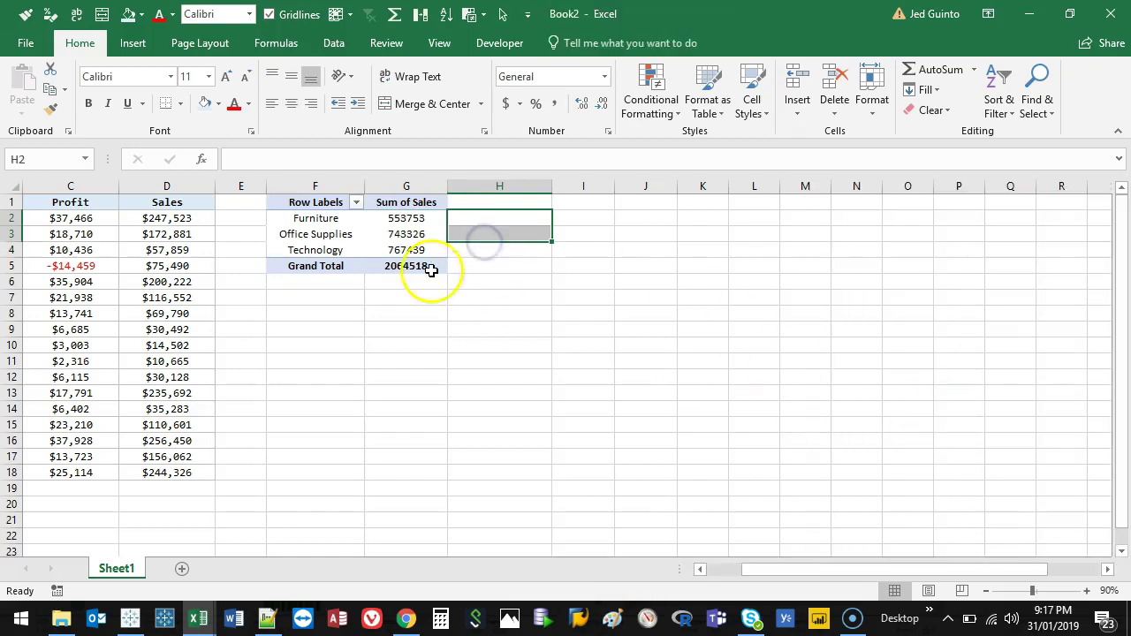
Add Sales to Values a second time, creating Sum of Sales2
click(404, 235)
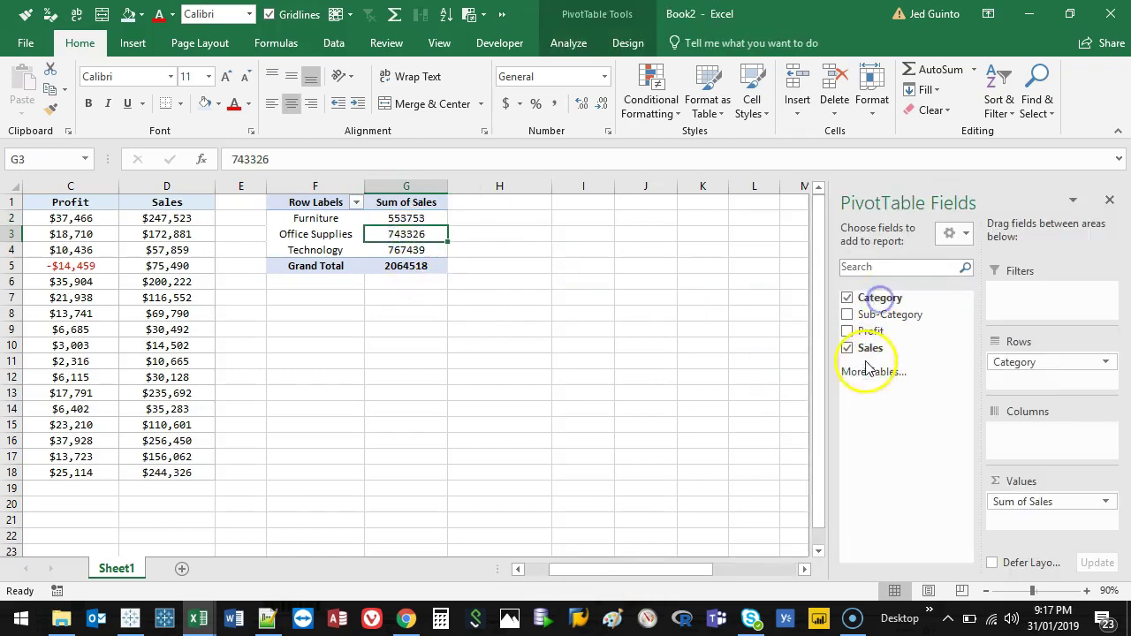
drag(871, 350, 872, 357)
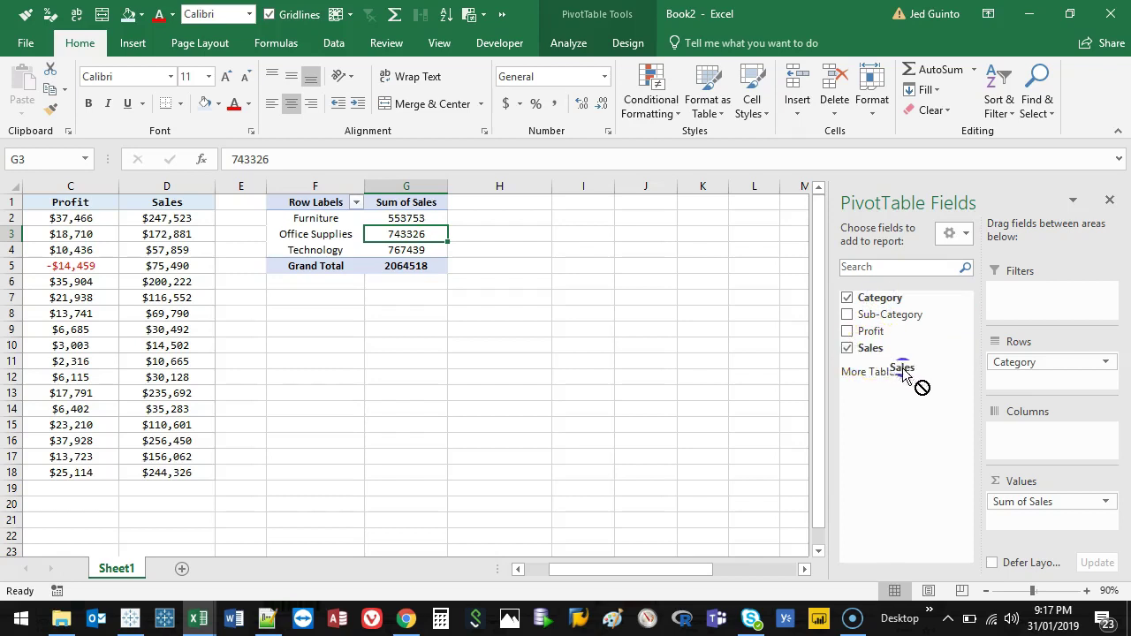
drag(1013, 482, 1029, 516)
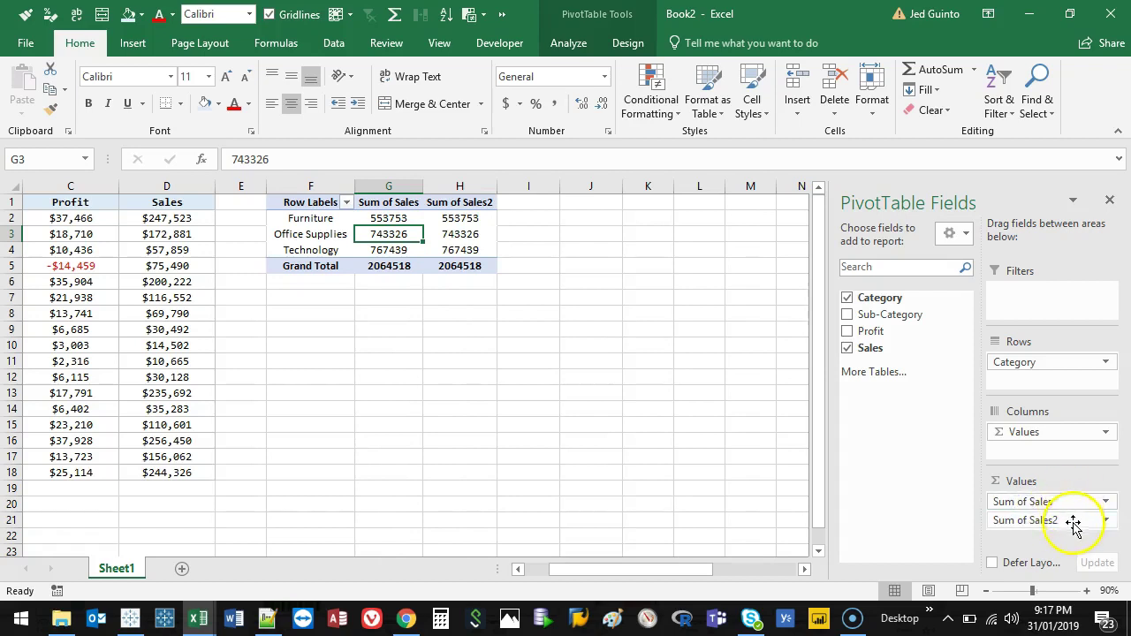
Review the Sum of Sales2 display options and select both grand totals in row 5
click(1105, 520)
click(1103, 520)
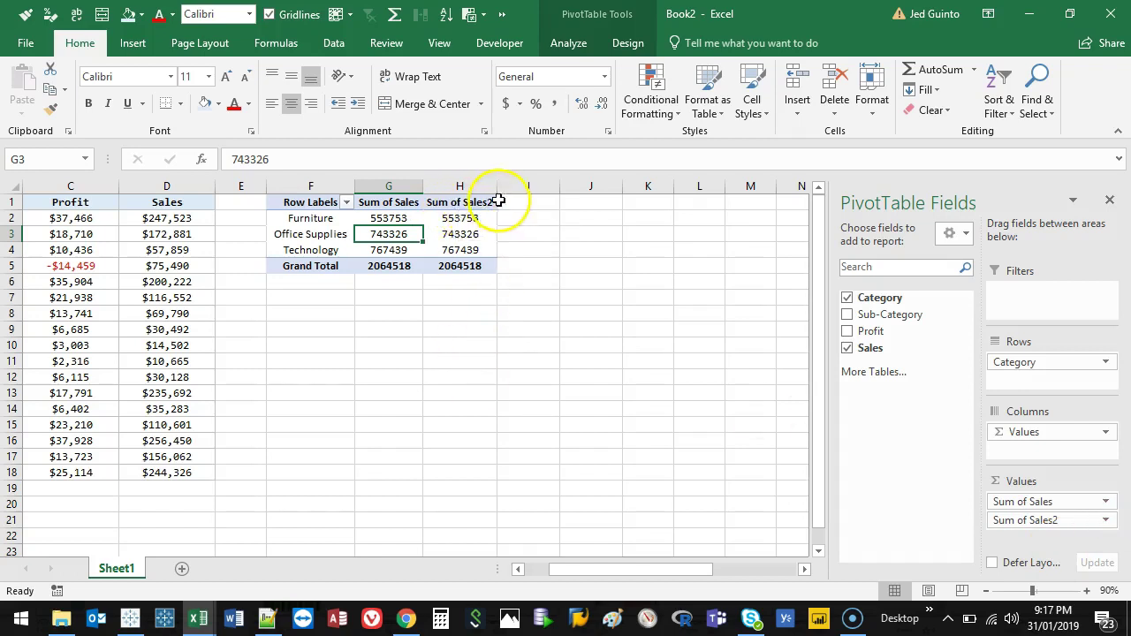
right_click(488, 203)
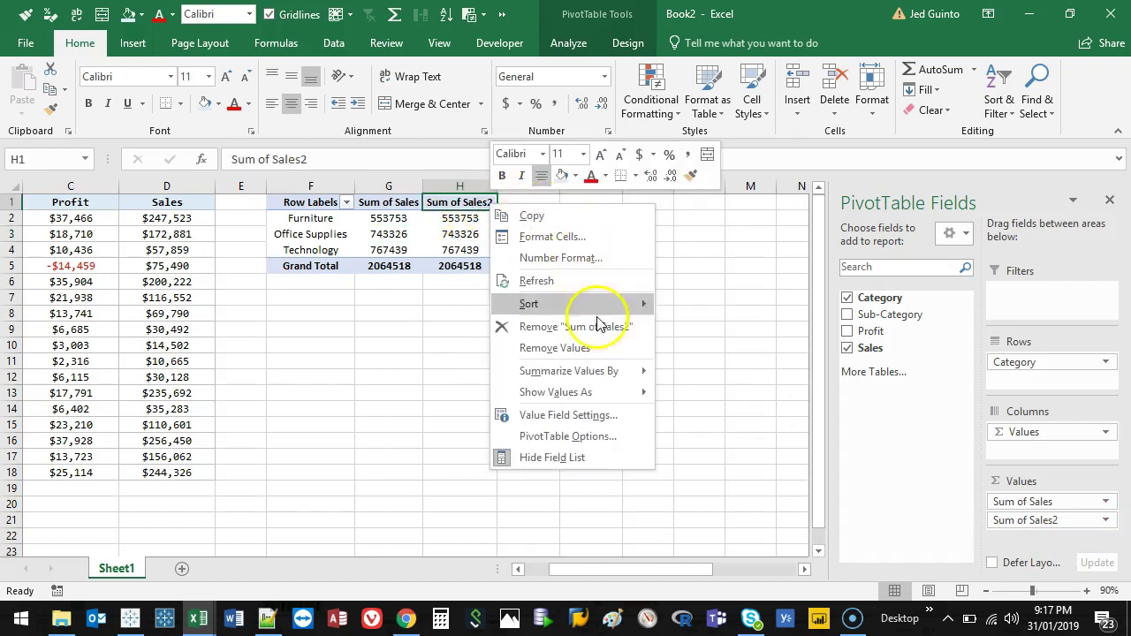
click(604, 393)
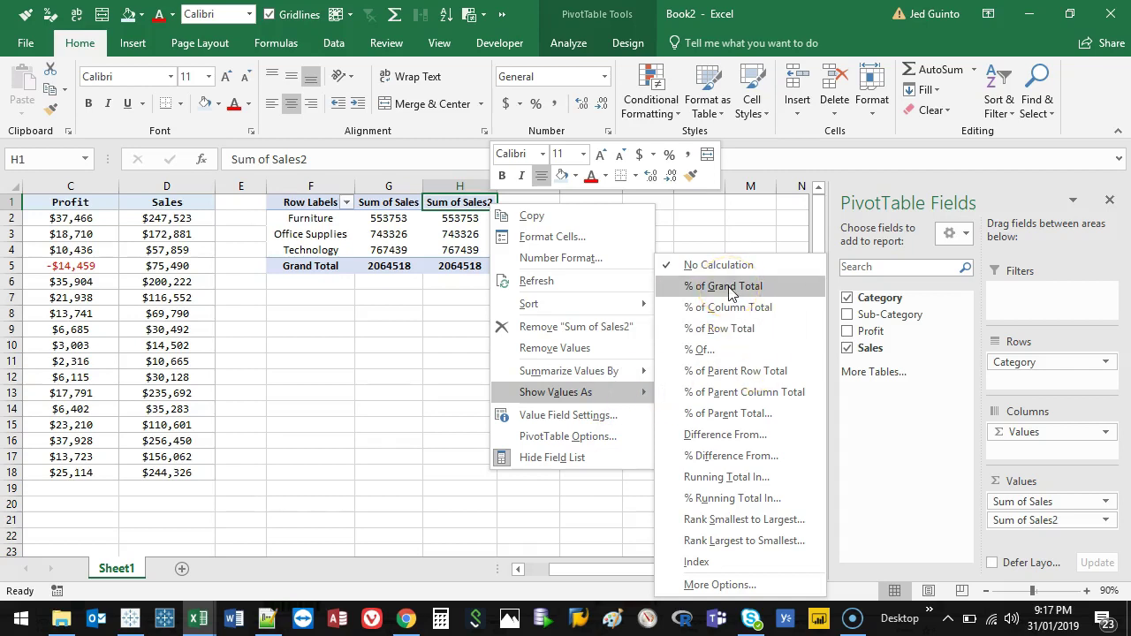
click(446, 266)
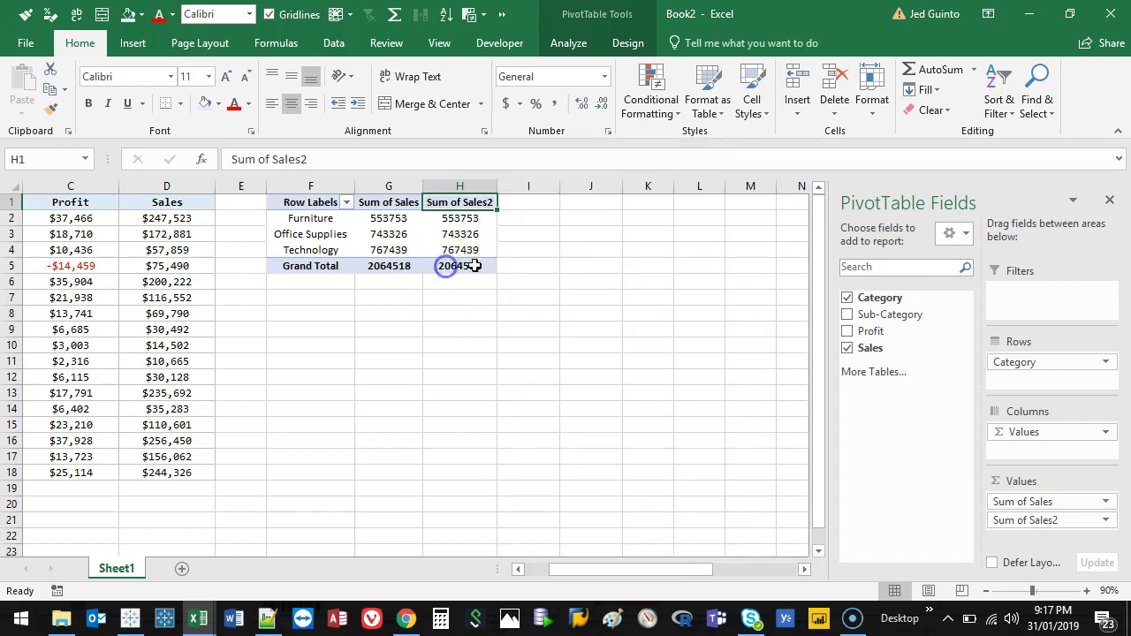
click(399, 266)
drag(404, 262, 445, 265)
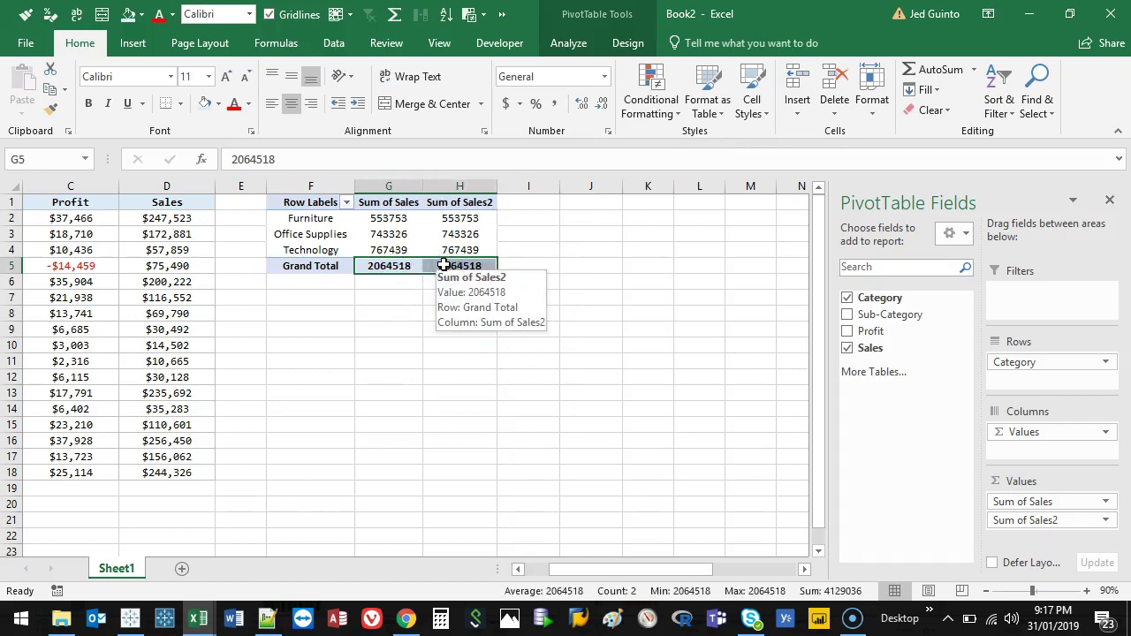
Show Sum of Sales2 as % of Grand Total: 26.82%, 36.00%, 37.17%
right_click(456, 201)
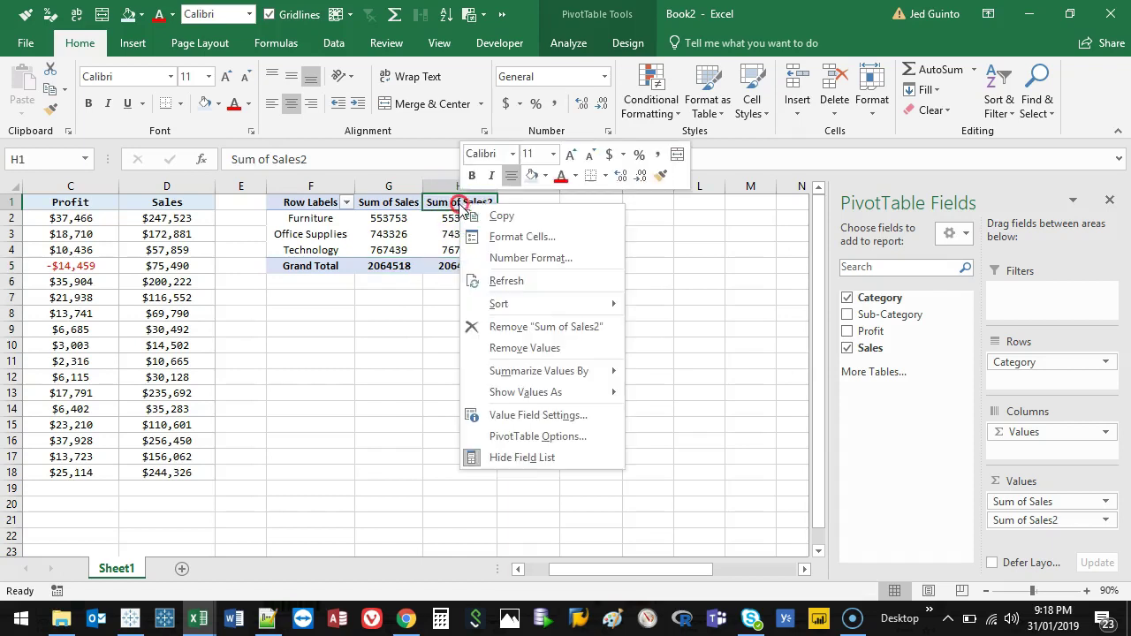
mouse_move(606, 397)
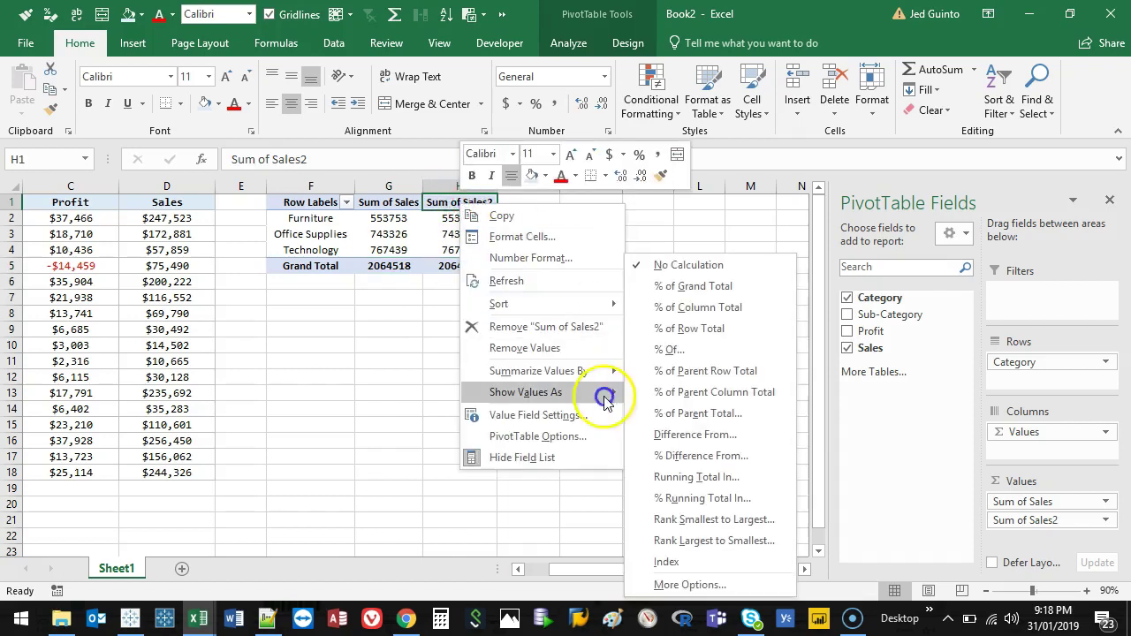
click(737, 288)
drag(468, 220, 472, 248)
click(471, 218)
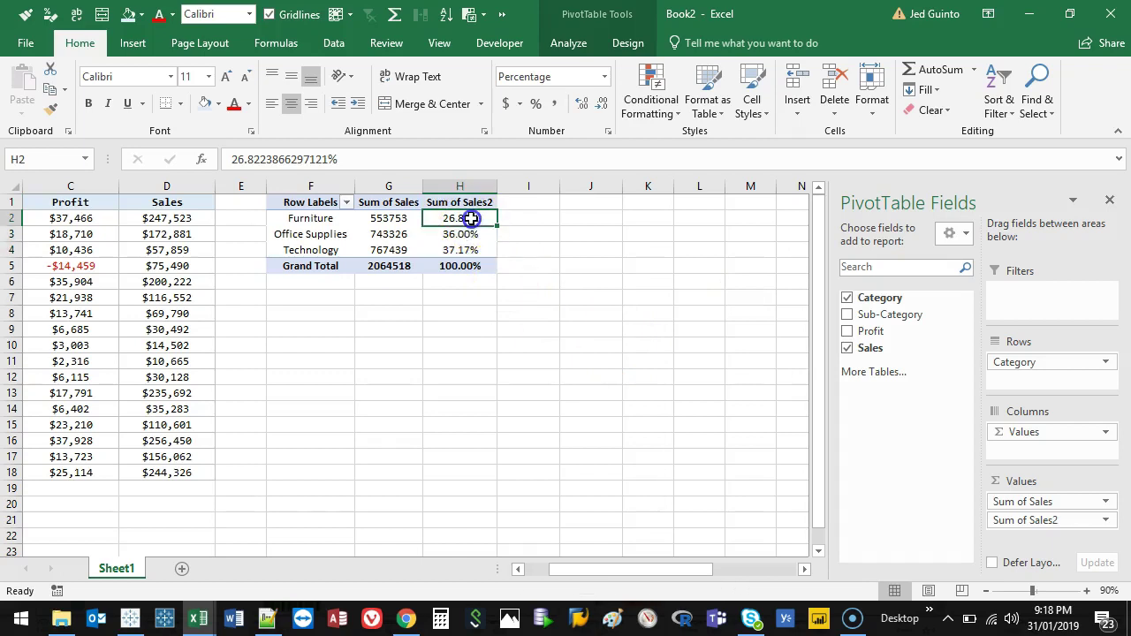
drag(471, 218, 301, 223)
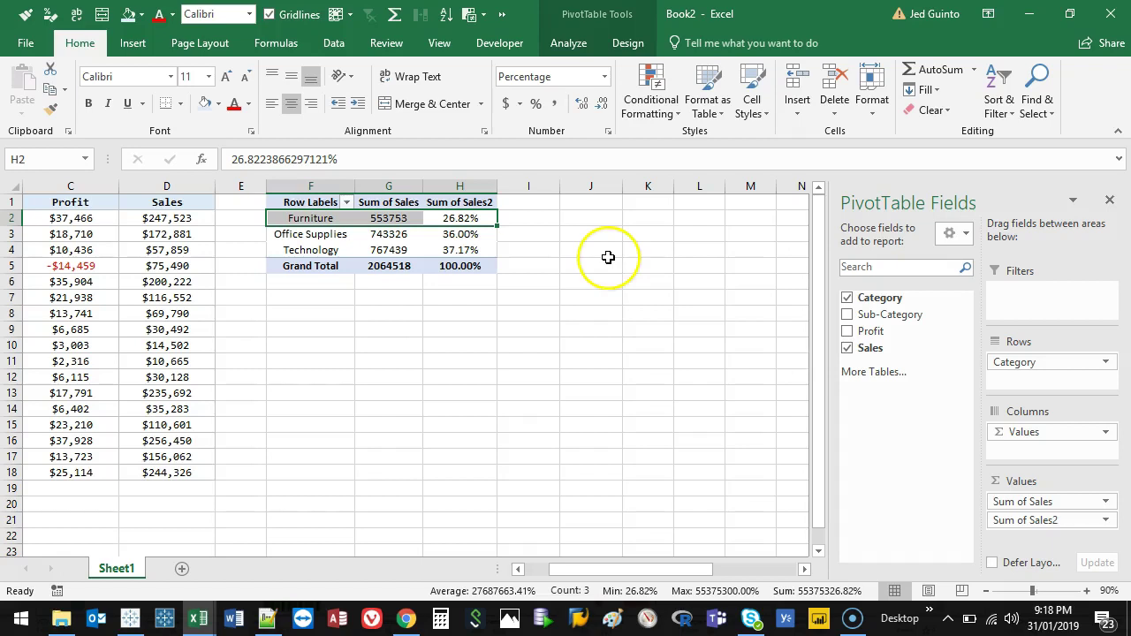
Switch Sum of Sales2 to % of Column Total, still 26.82%, 36.00% and 37.17%
click(463, 203)
right_click(465, 203)
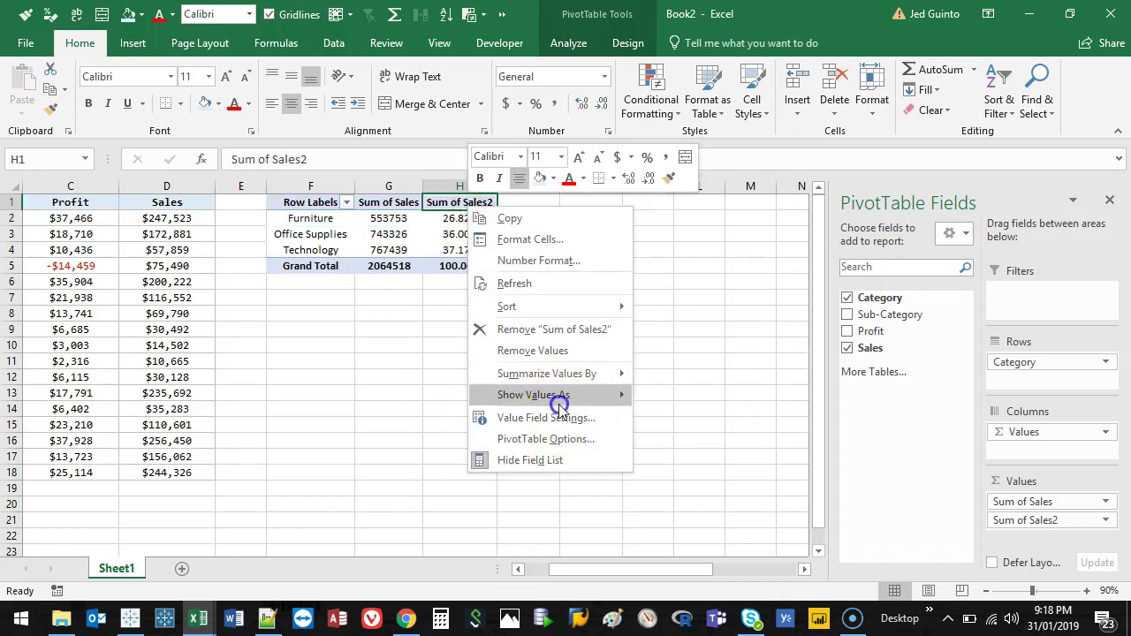
mouse_move(557, 404)
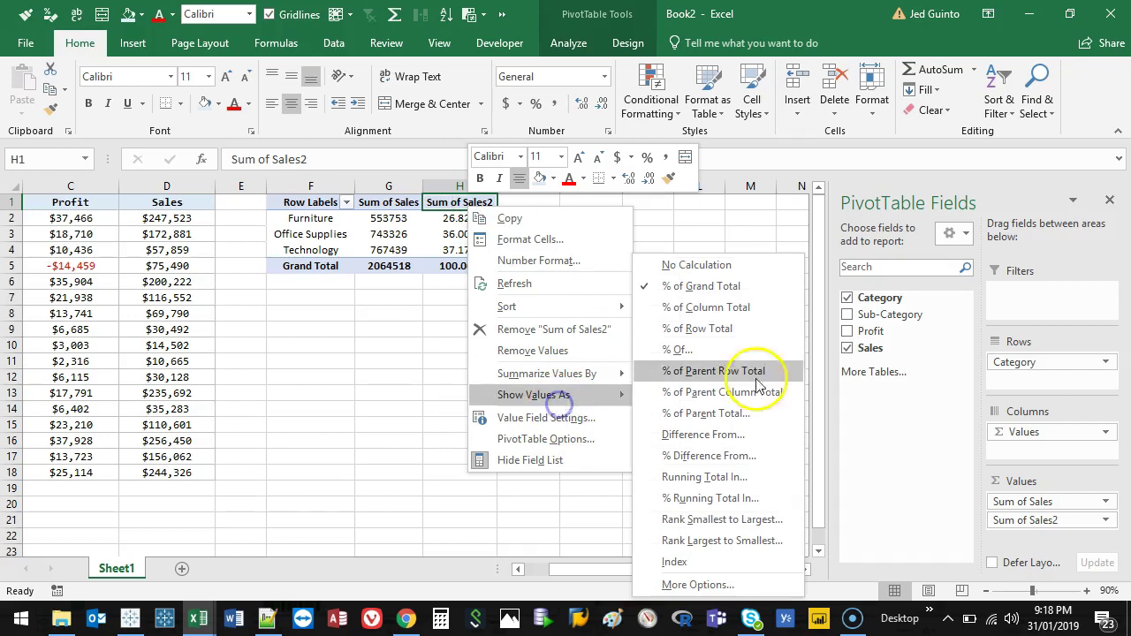
click(762, 311)
right_click(462, 219)
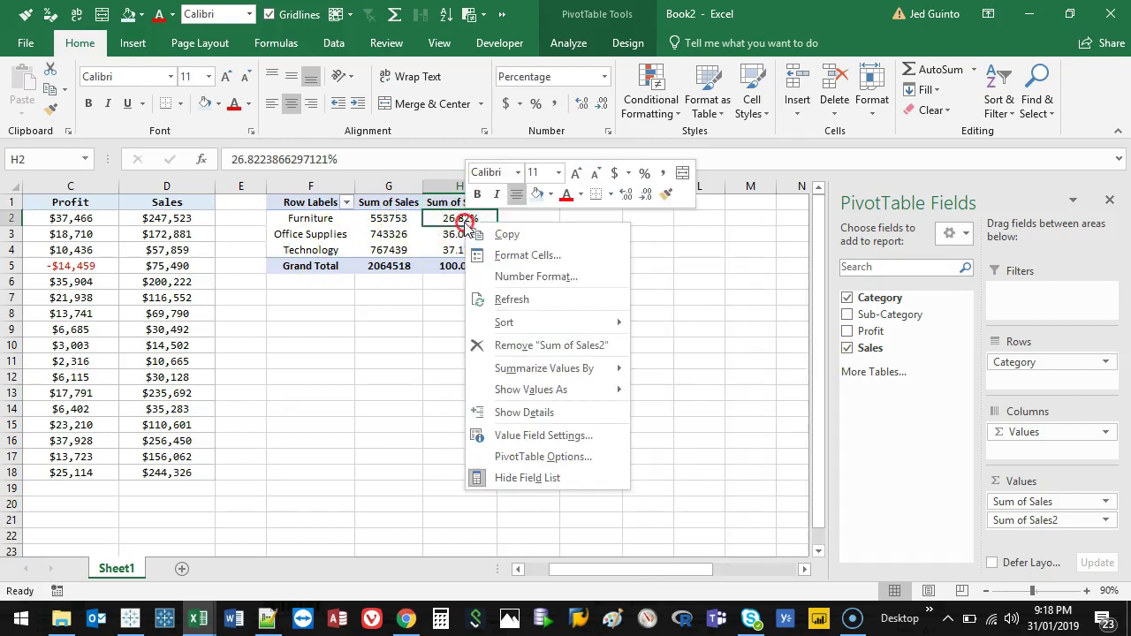
mouse_move(569, 389)
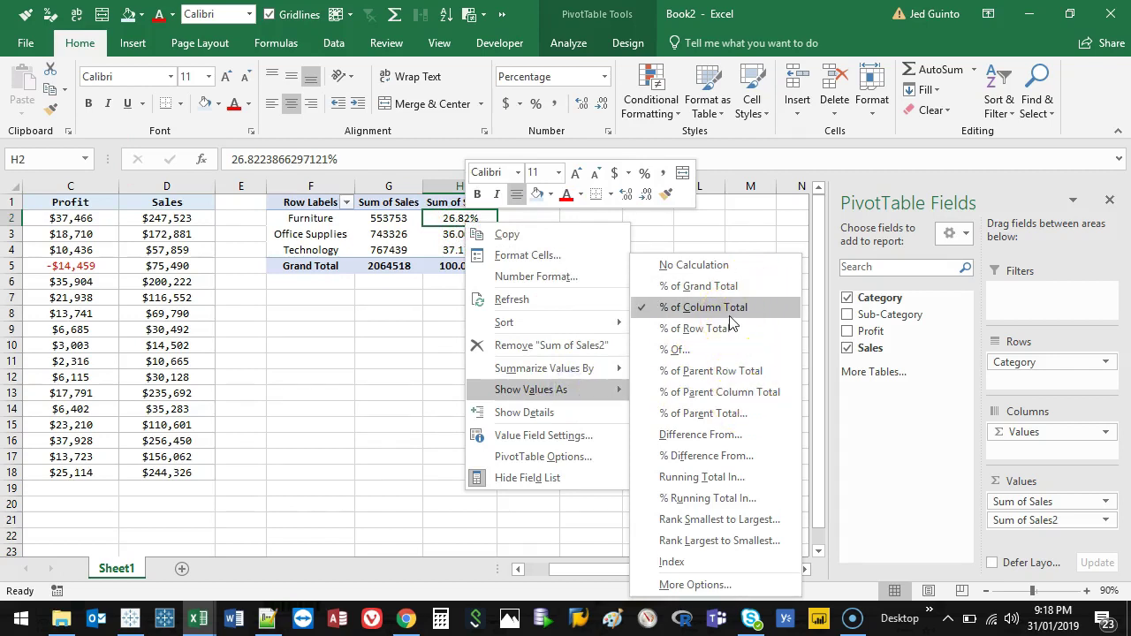
click(397, 416)
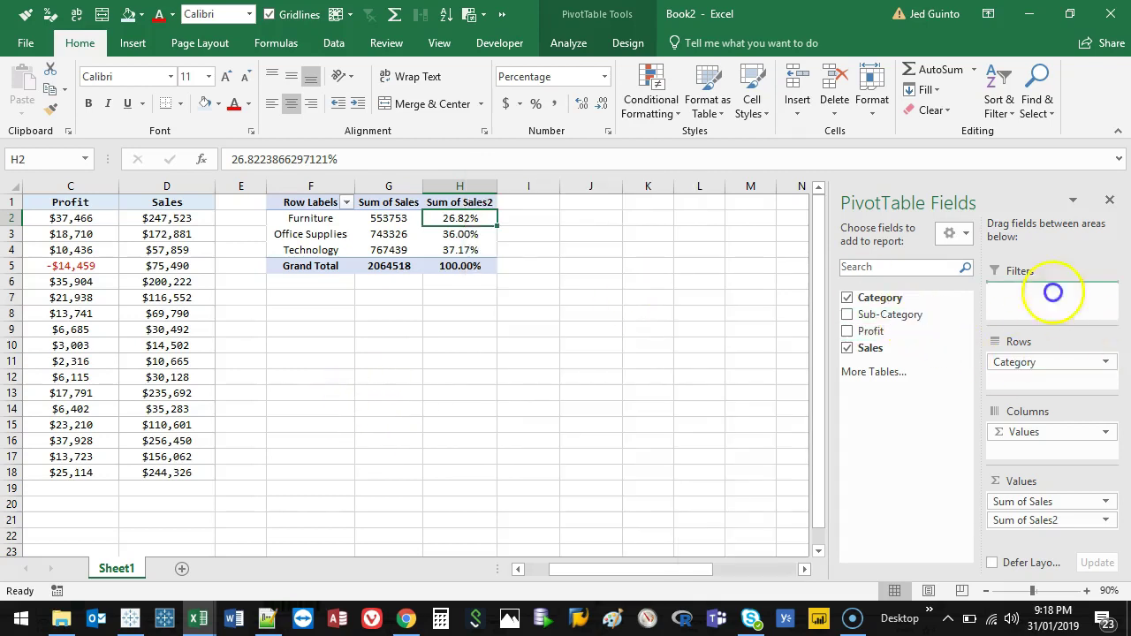
Try Sub-Category across the pivot columns, then undo it with Ctrl+Z
drag(1053, 293, 1029, 433)
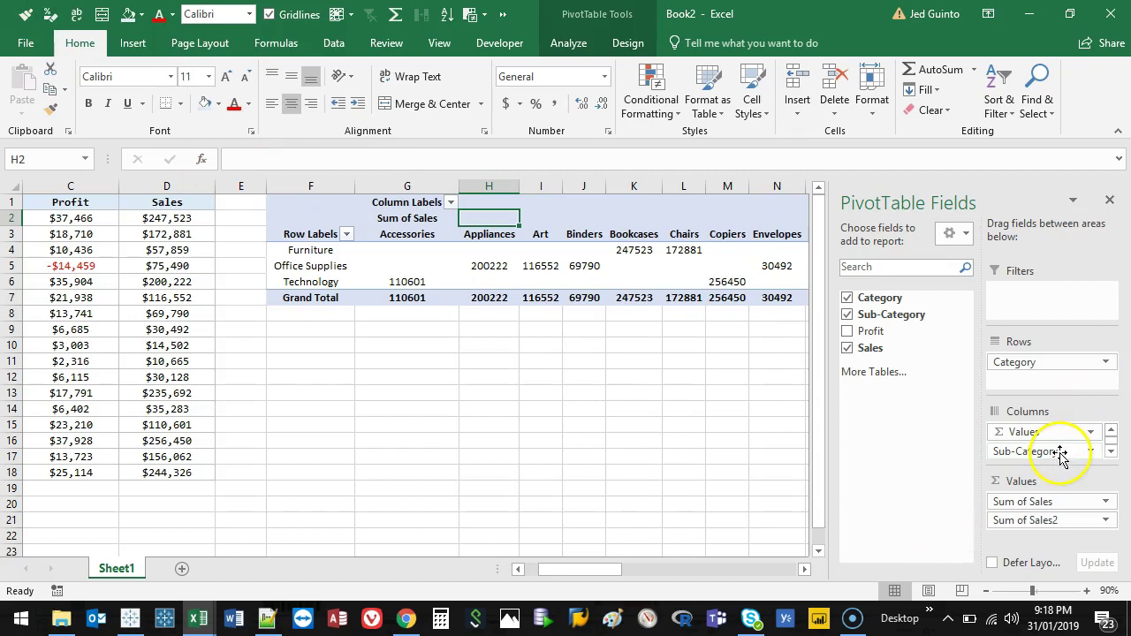
click(404, 384)
key(ctrl+z)
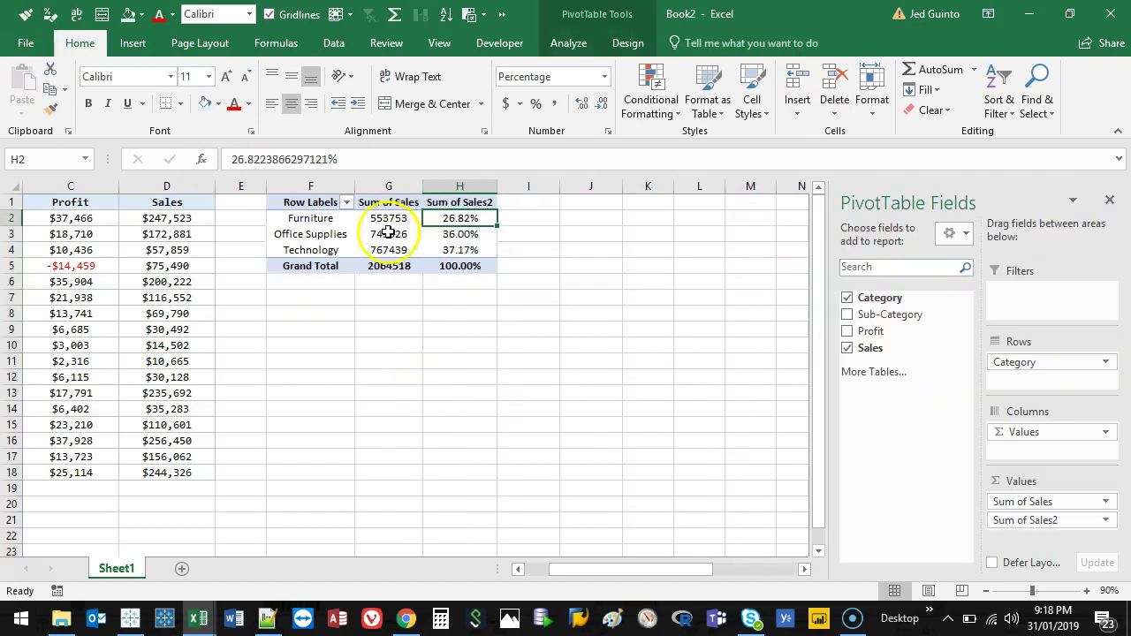
click(388, 233)
Show Sum of Sales2 as a running total in Category: 553753, 1297079, 2064518
right_click(486, 203)
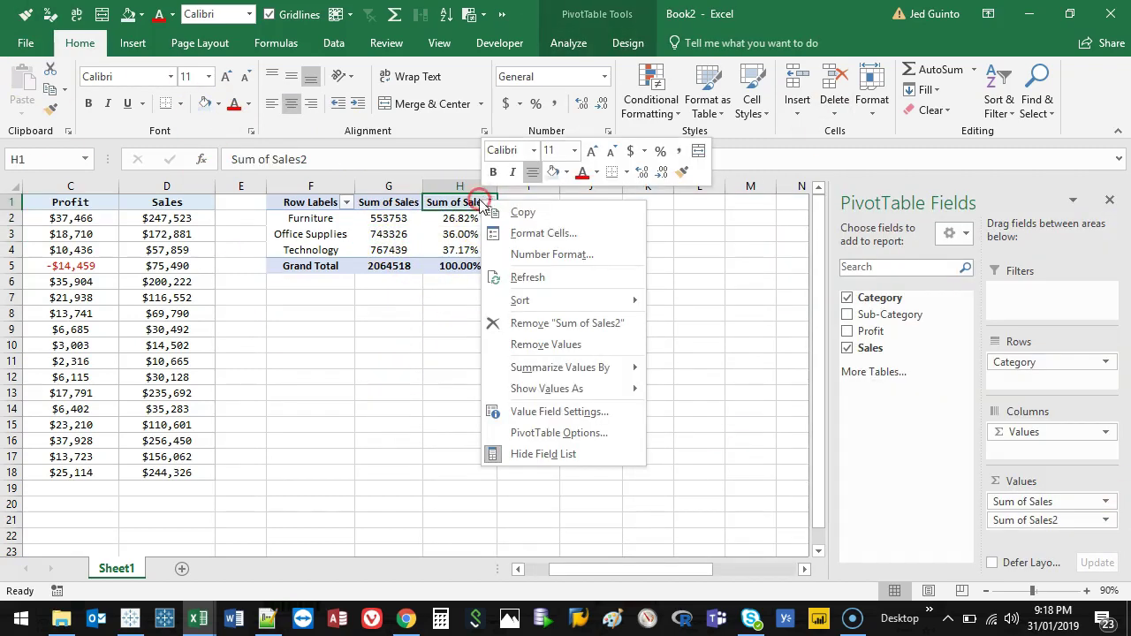
click(601, 396)
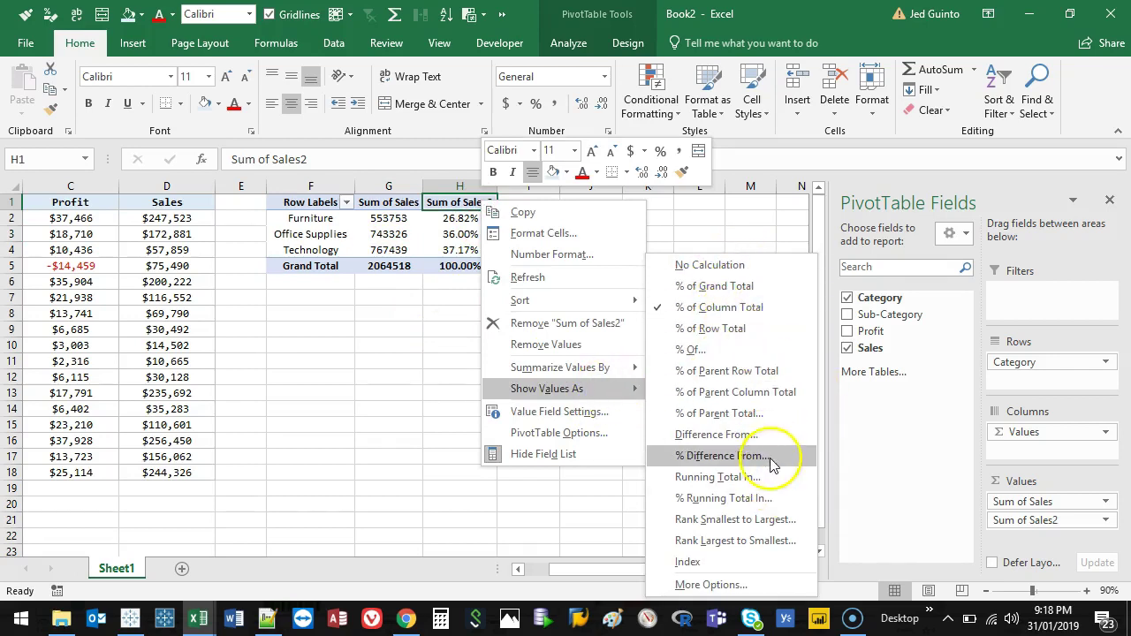
click(766, 484)
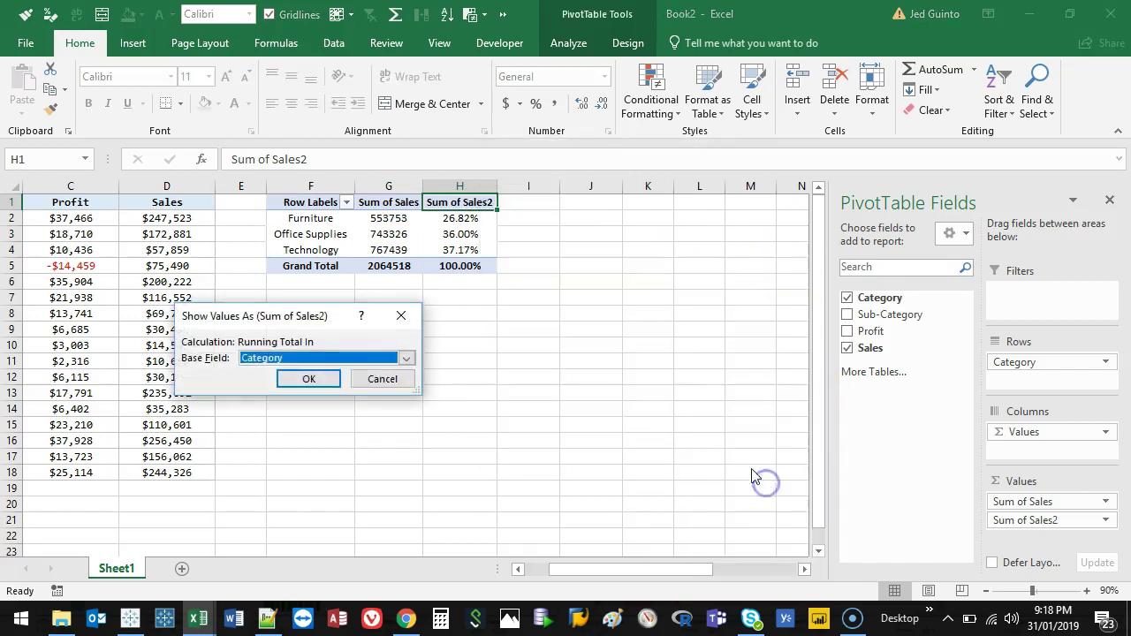
click(301, 379)
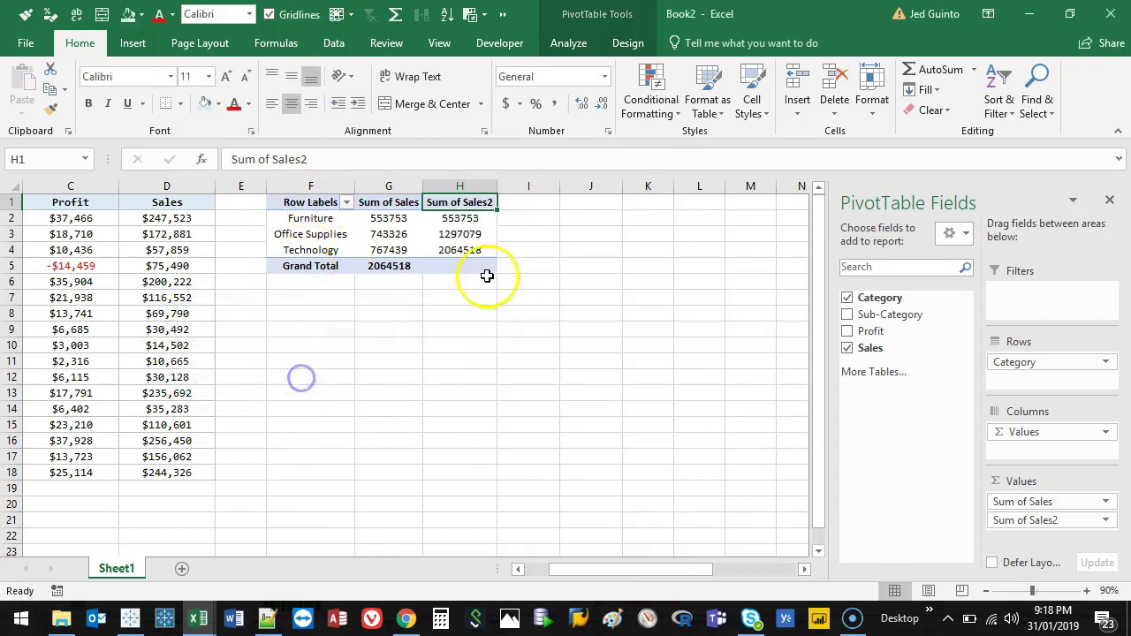
Select the running-total cells H2:H4 to bring back the PivotTable Fields pane
click(570, 205)
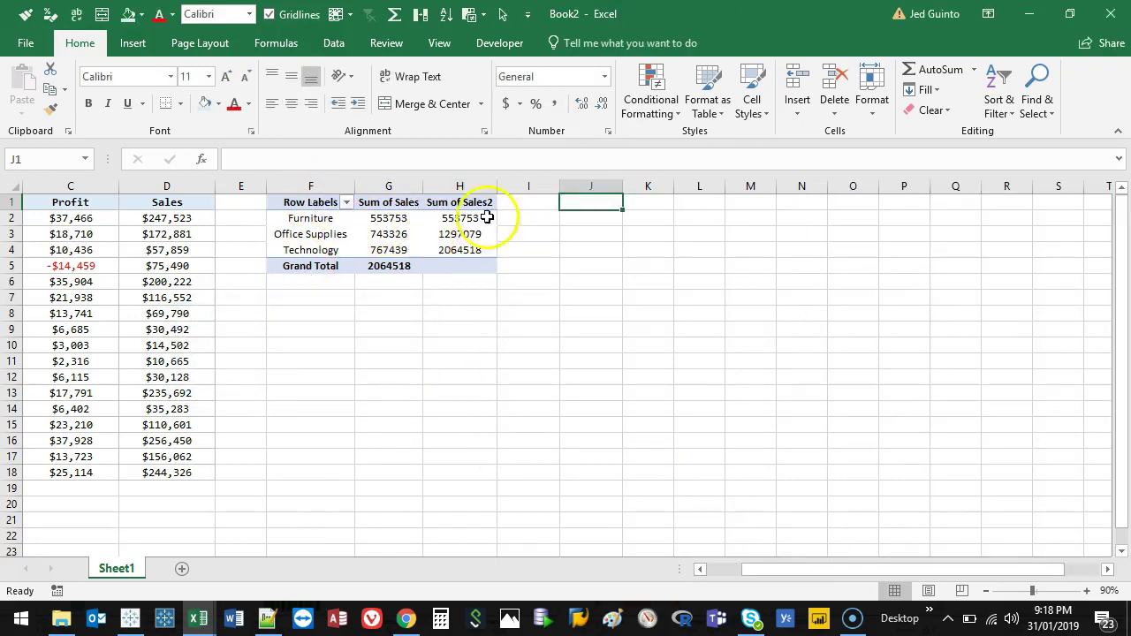
click(417, 229)
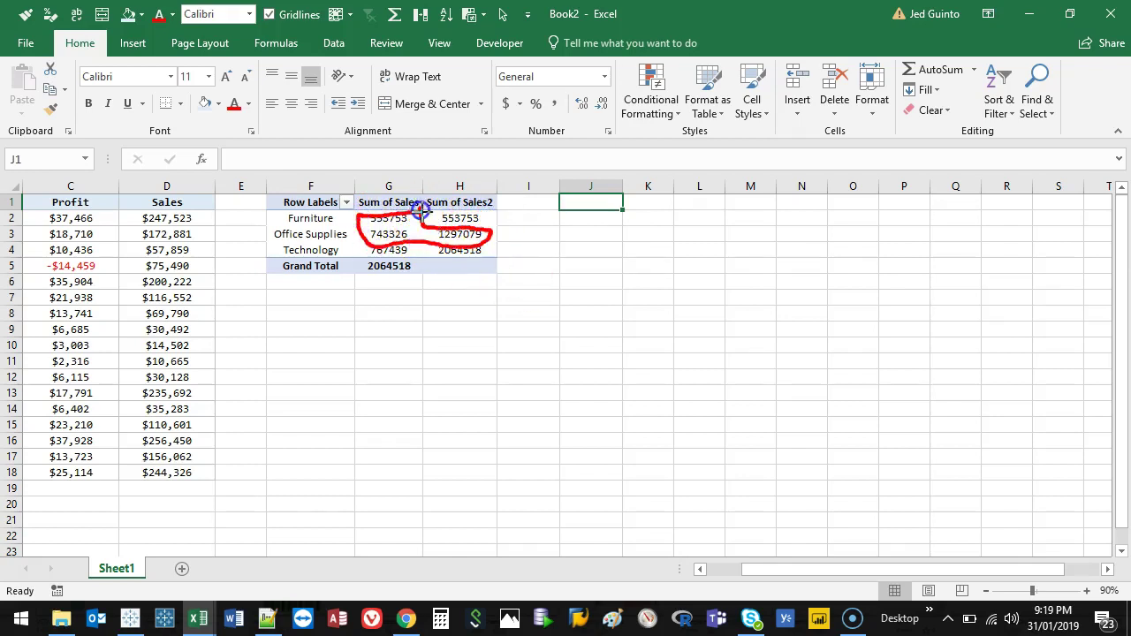
click(417, 250)
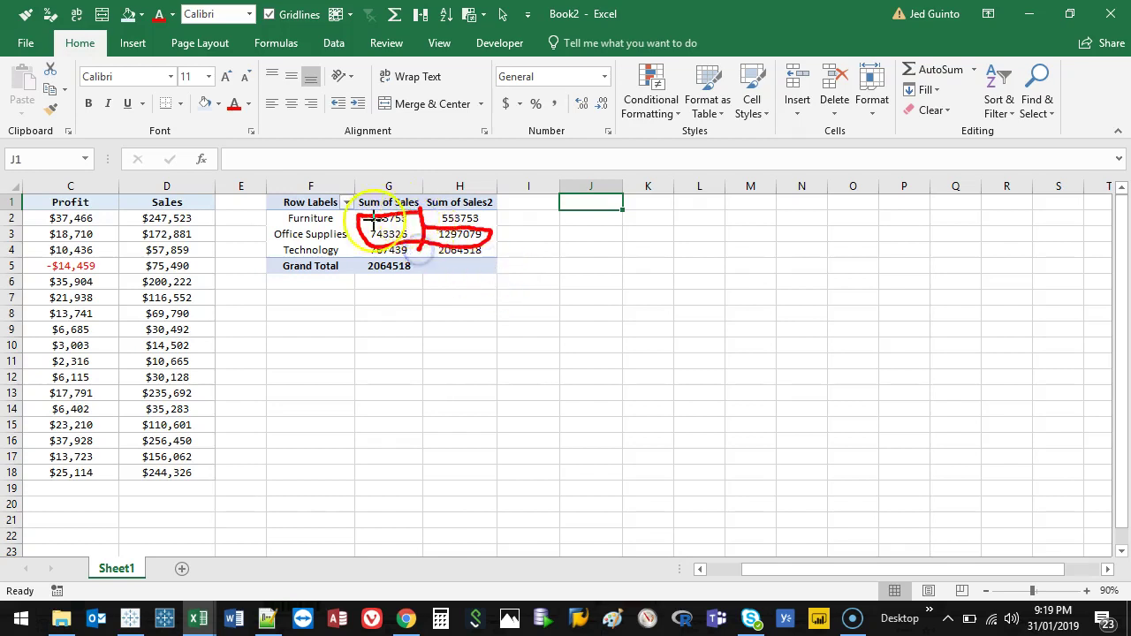
click(475, 237)
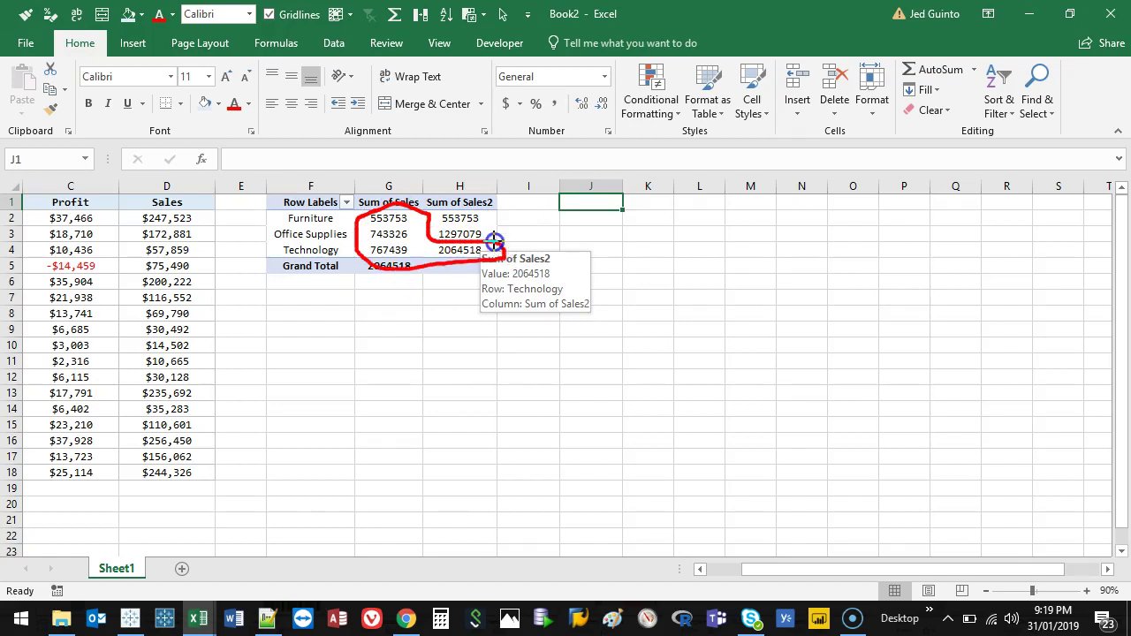
drag(462, 221, 463, 250)
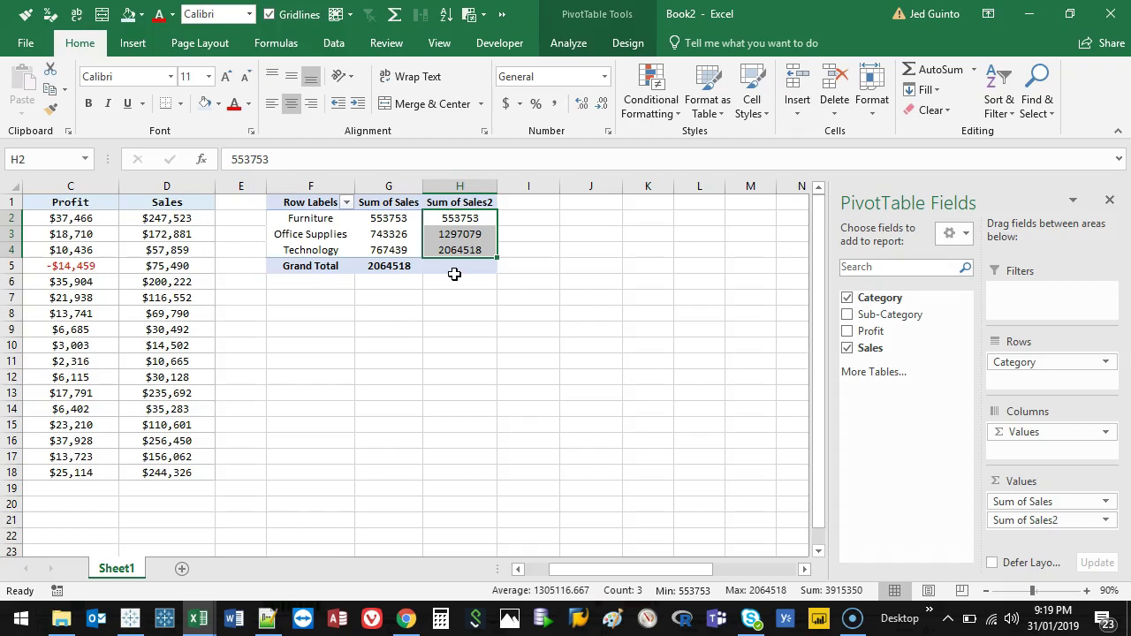
Remove Sum of Sales2 from Values and nest Sub-Category beneath Category in Rows
click(472, 203)
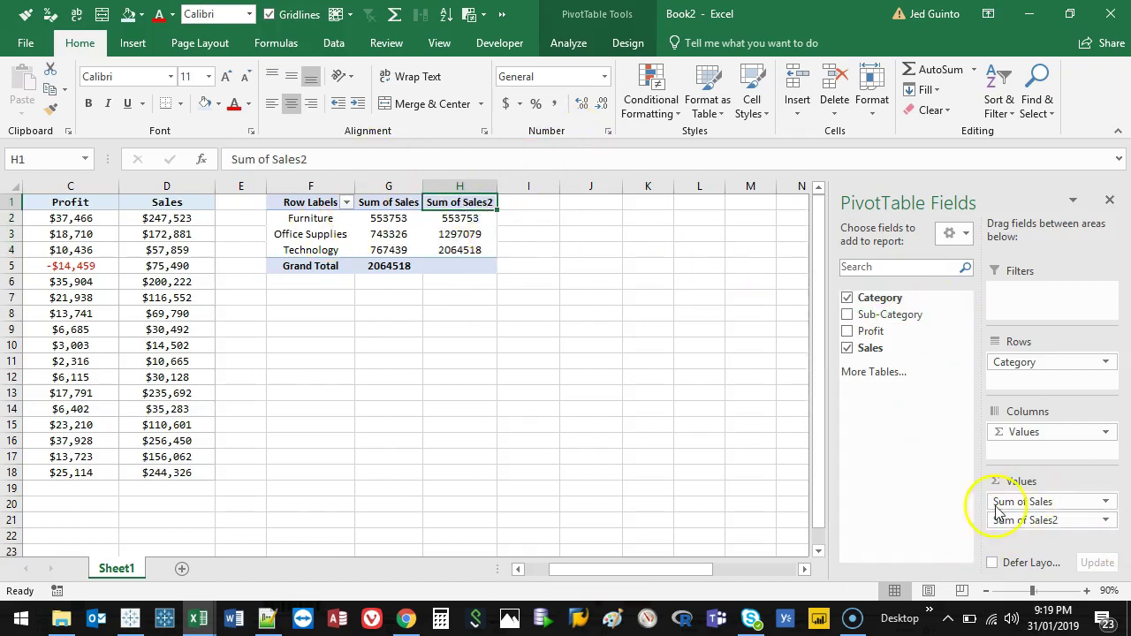
drag(1058, 520, 609, 419)
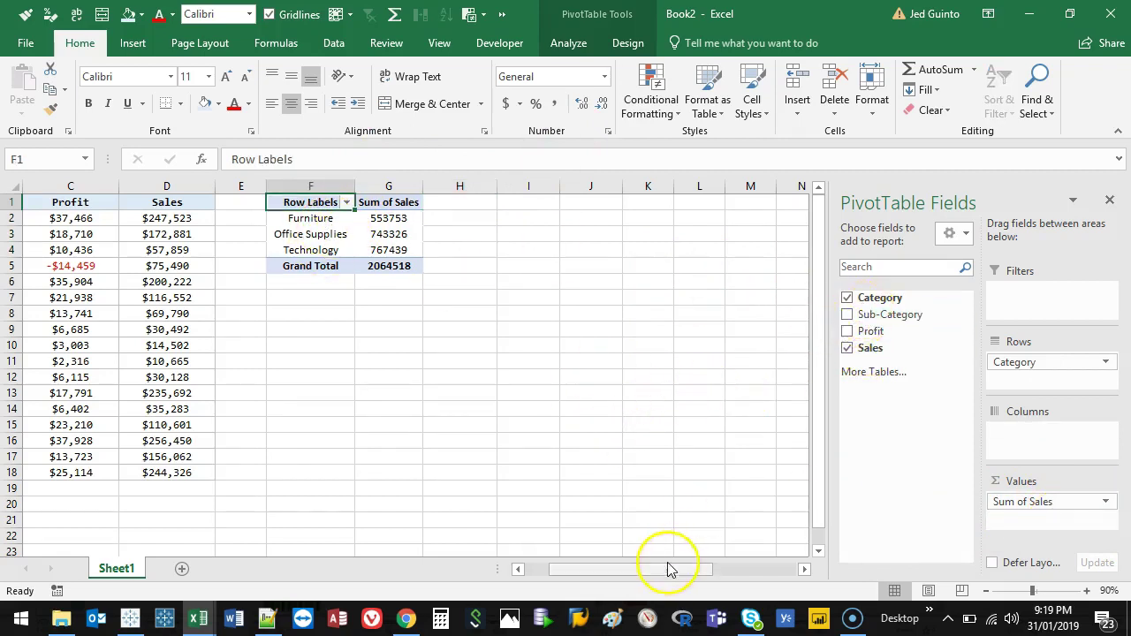
drag(669, 569, 632, 570)
drag(960, 316, 1038, 384)
drag(584, 233, 589, 518)
click(606, 473)
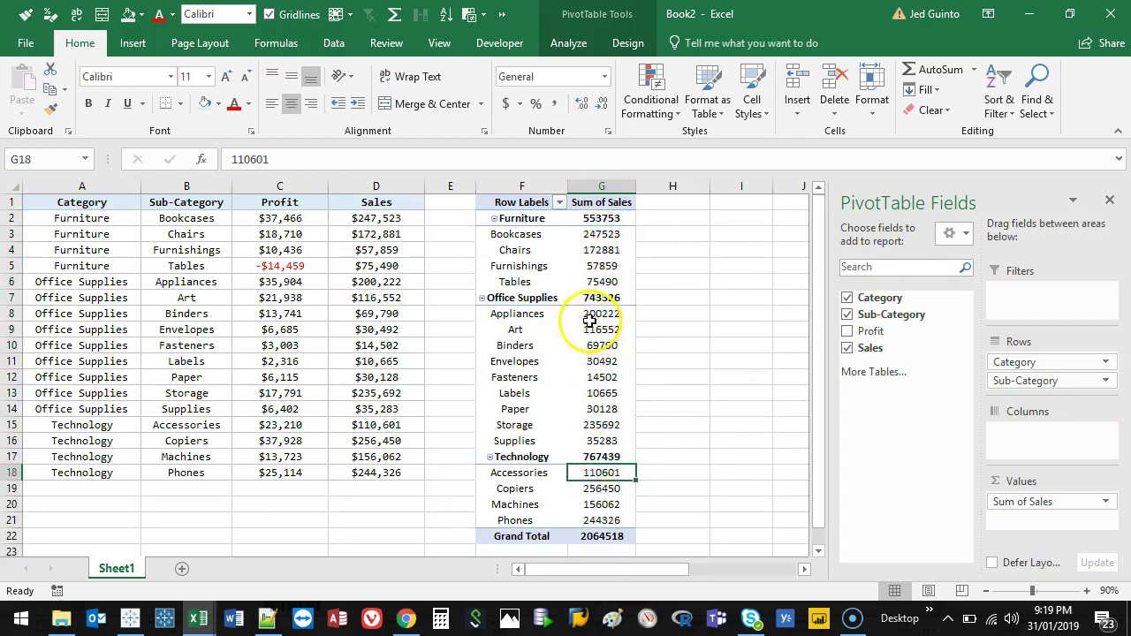
click(594, 313)
Insert a clustered column PivotChart and move it beside the pivot table
click(116, 44)
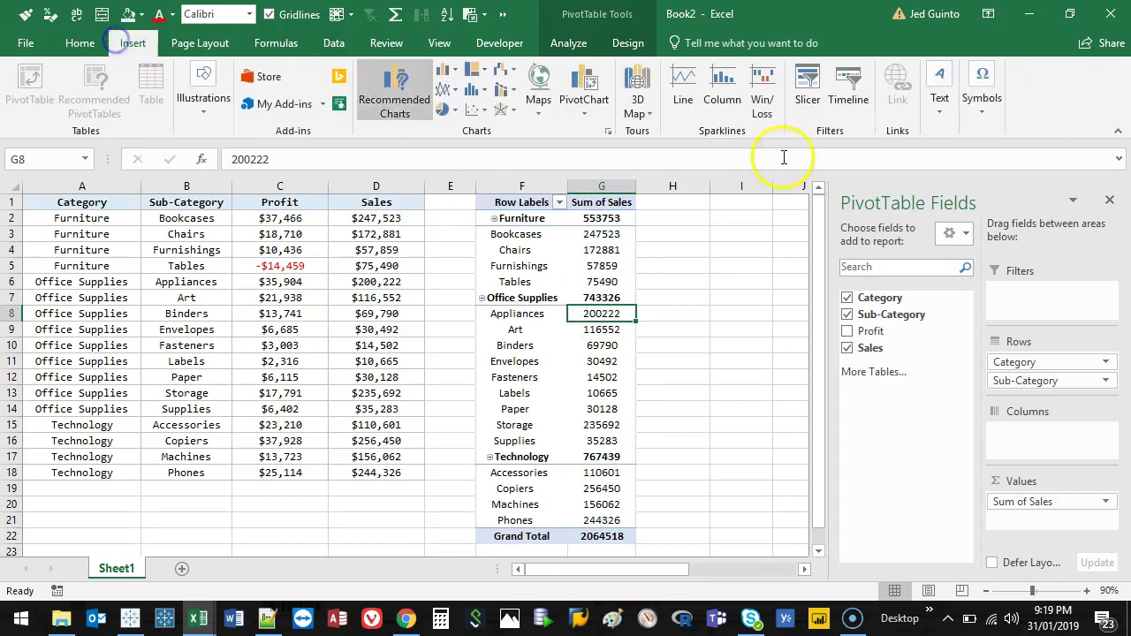
click(1109, 200)
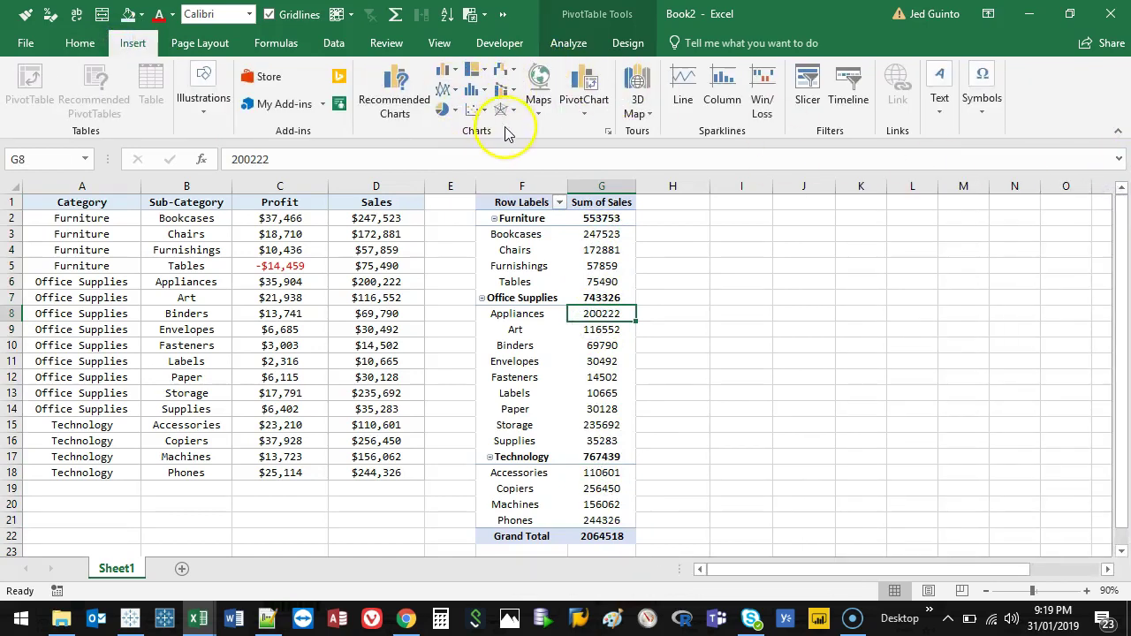
click(448, 72)
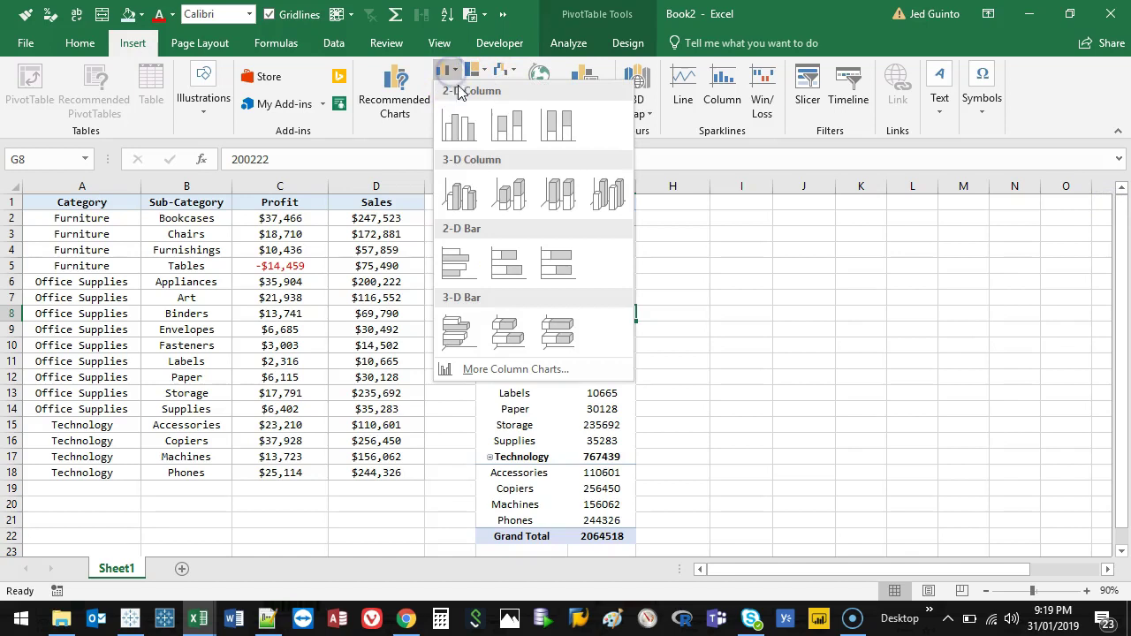
click(460, 127)
drag(460, 293, 753, 223)
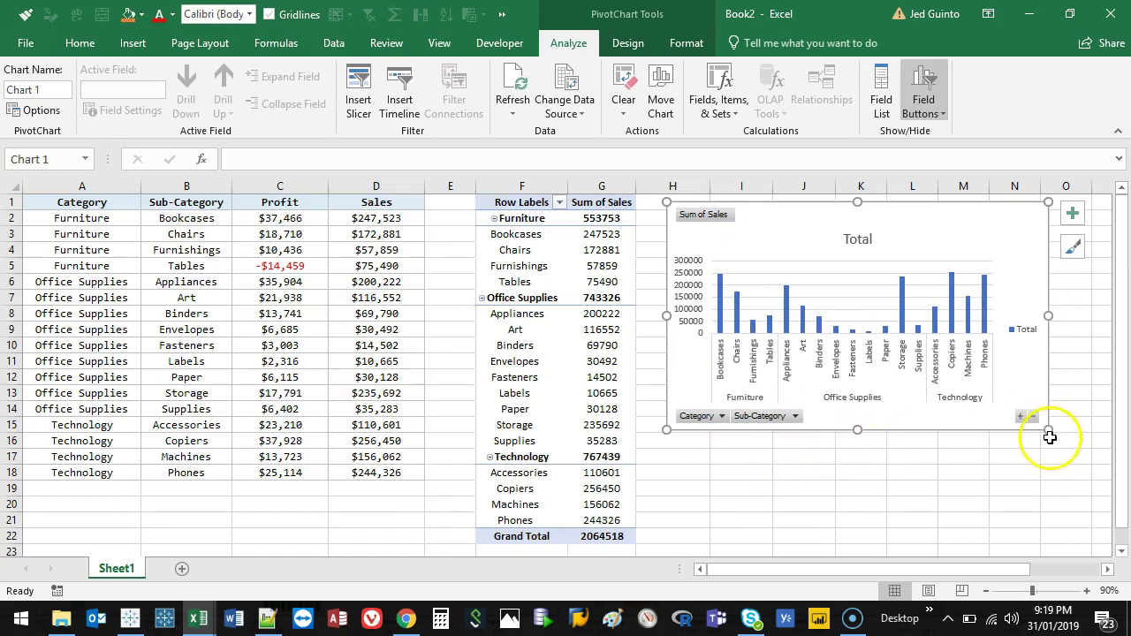
Resize the PivotChart larger so all 17 sub-category bars and labels are readable
drag(1046, 432, 1106, 545)
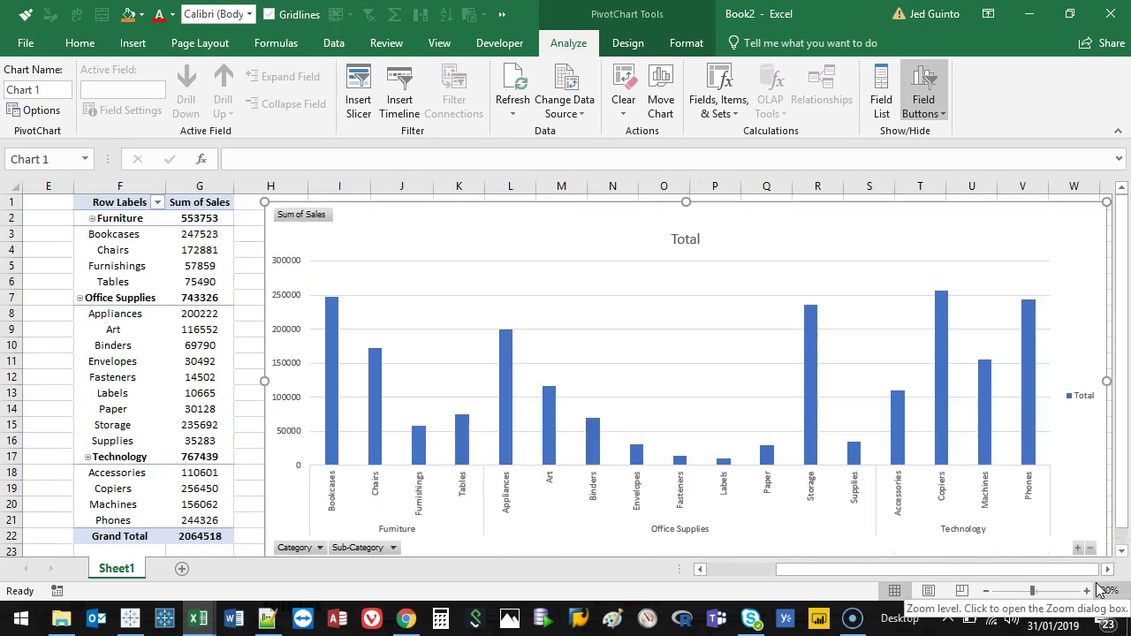
key(ctrl+z)
drag(646, 431, 782, 538)
drag(863, 570, 817, 571)
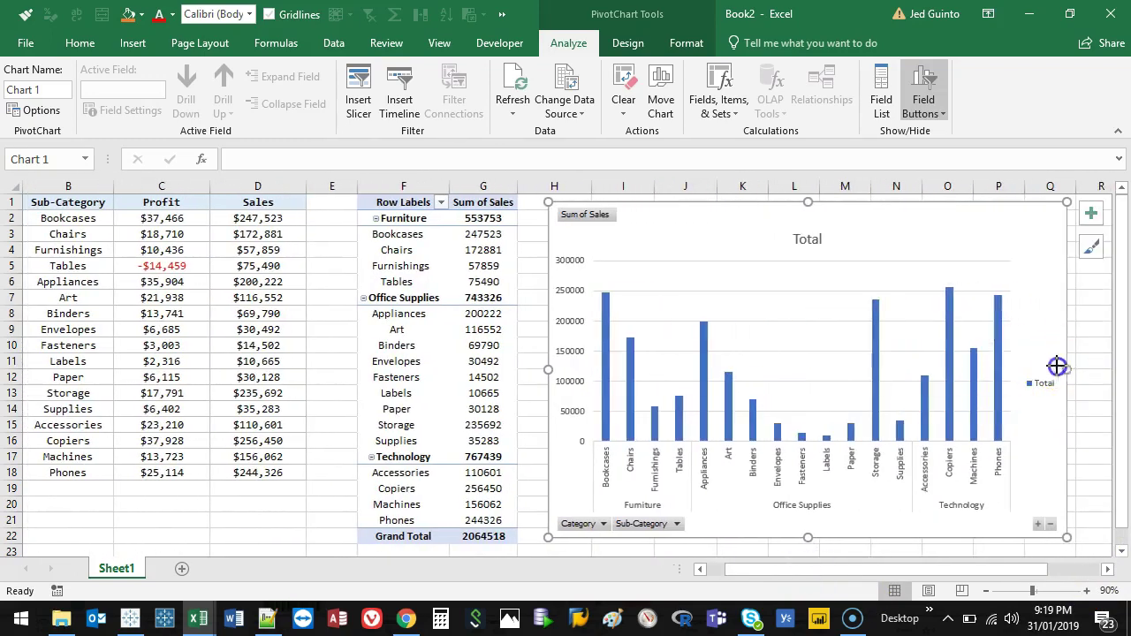
drag(919, 571, 833, 576)
click(558, 275)
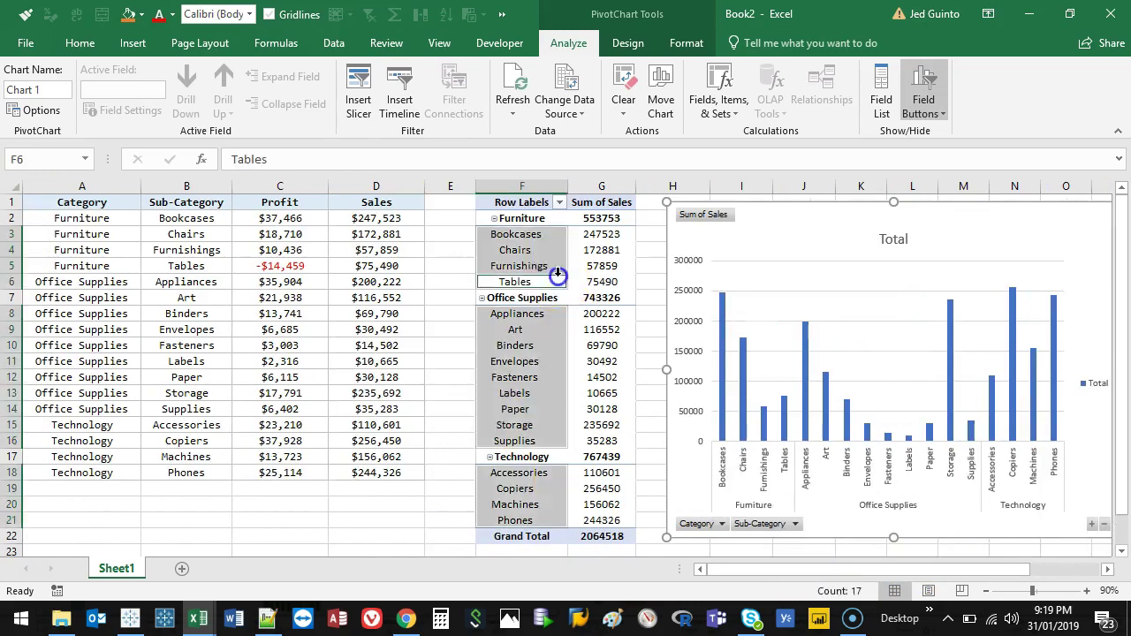
drag(557, 275, 565, 424)
Turn the chart's field buttons off with Hide All, then back on
click(992, 233)
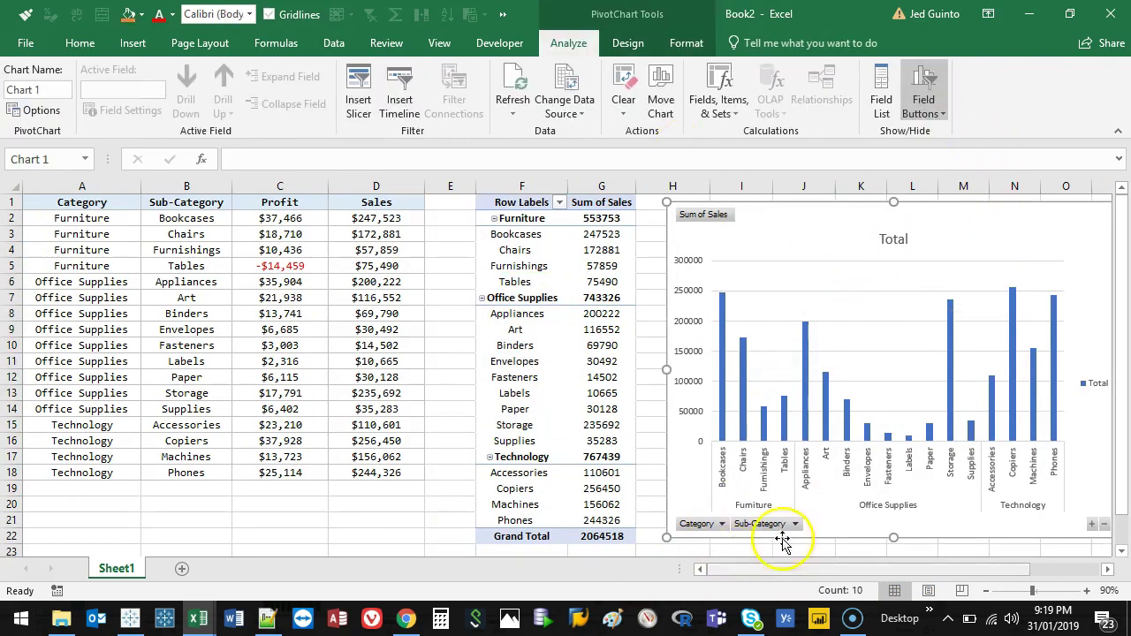
click(931, 112)
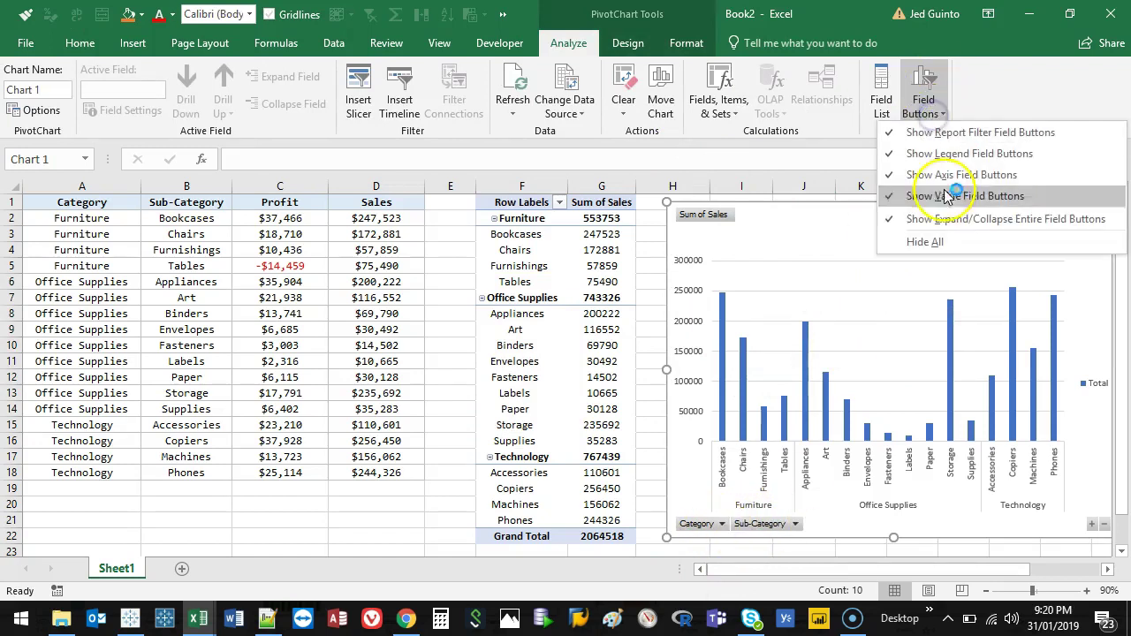
click(926, 241)
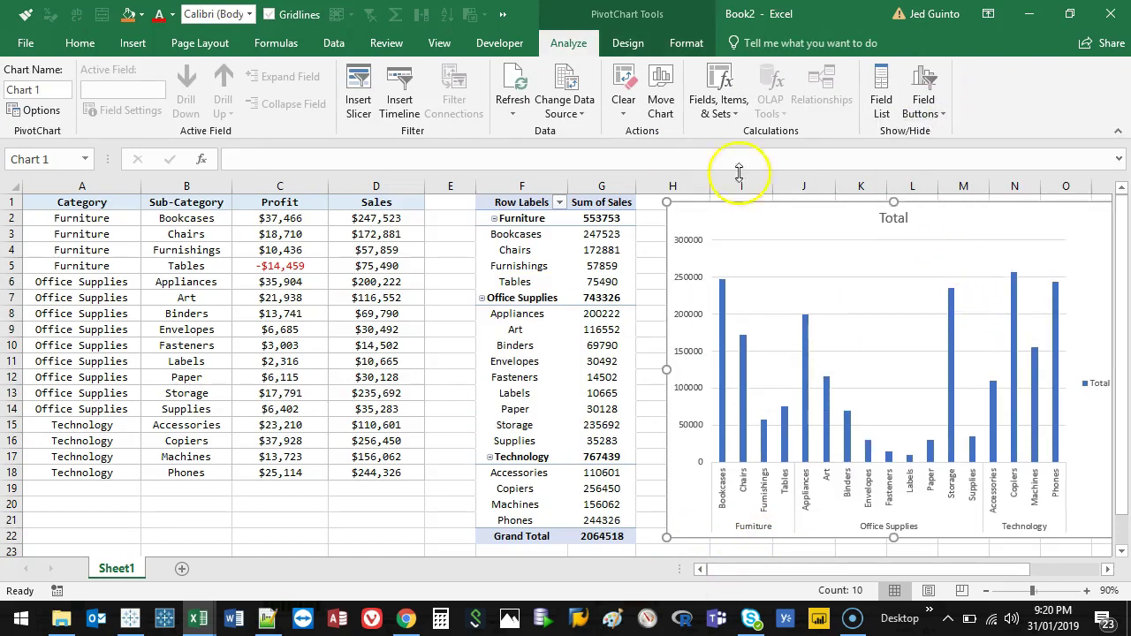
click(934, 111)
click(937, 240)
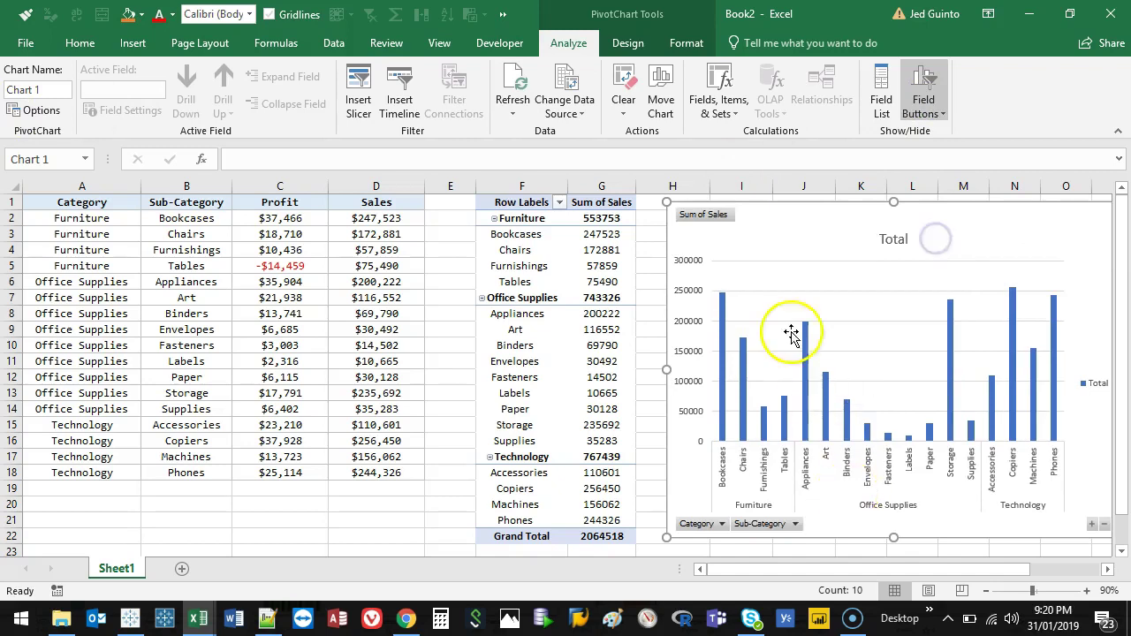
drag(976, 570, 994, 571)
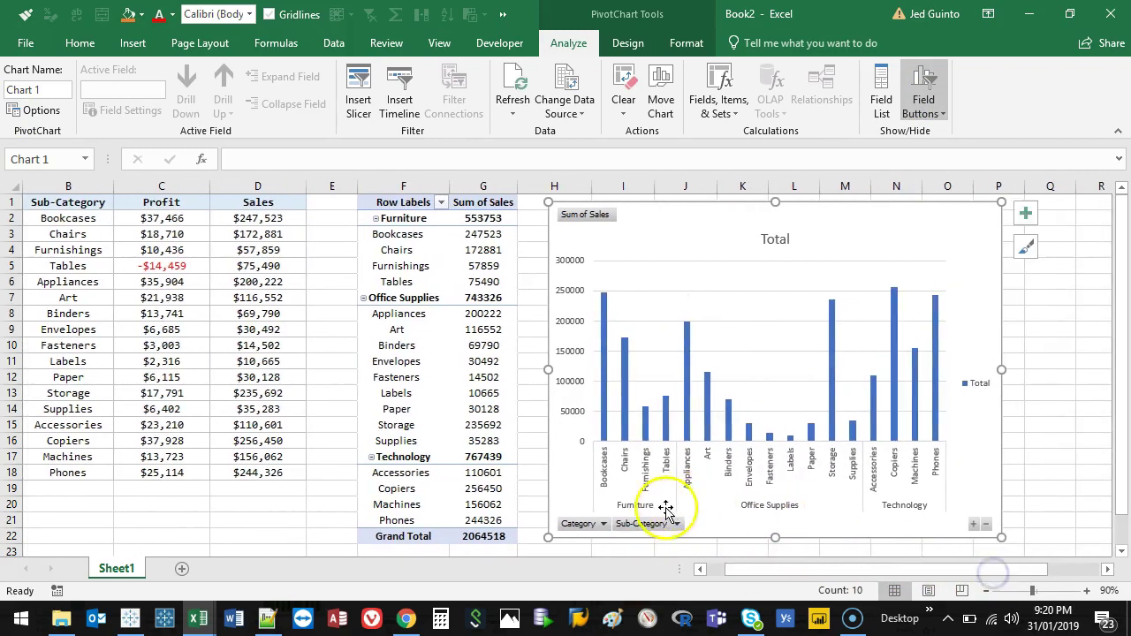
click(799, 493)
click(604, 524)
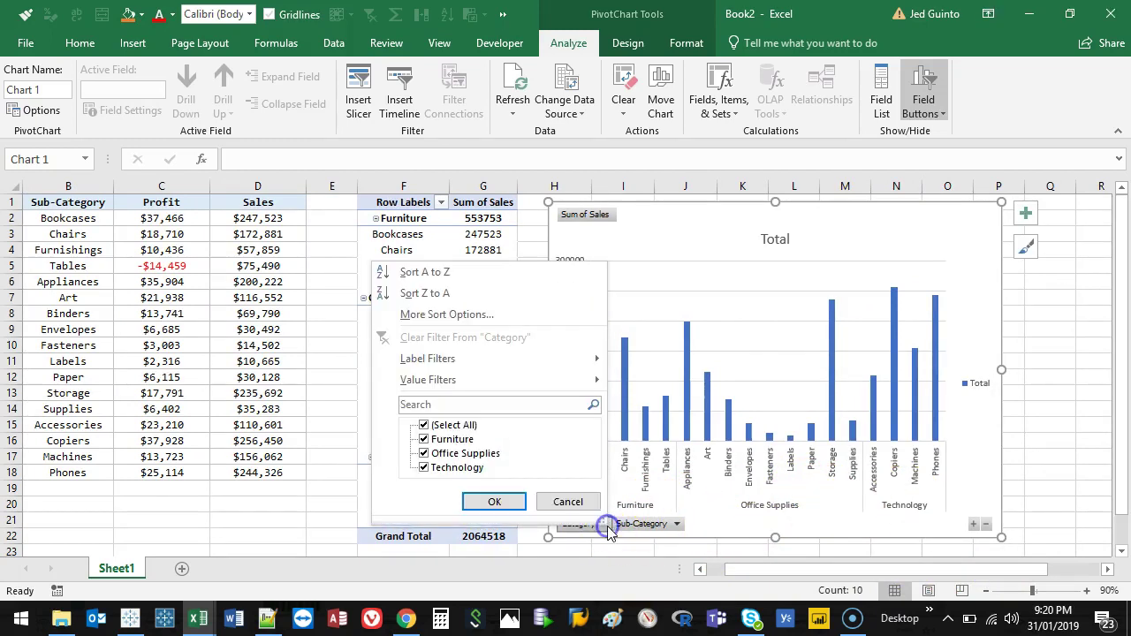
click(424, 439)
click(423, 468)
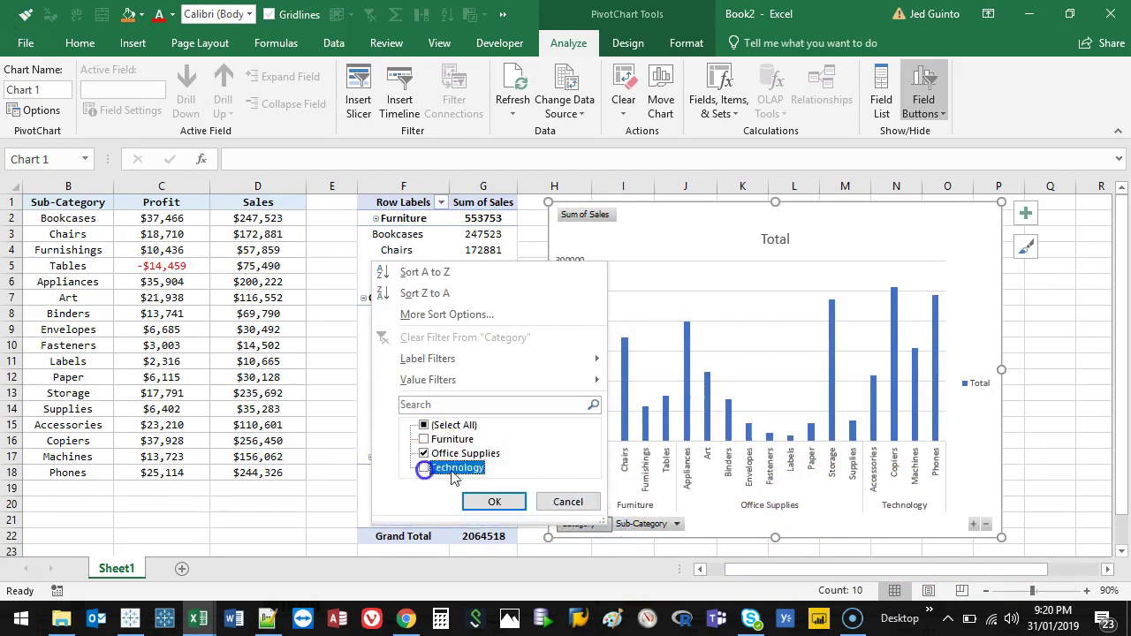
click(500, 501)
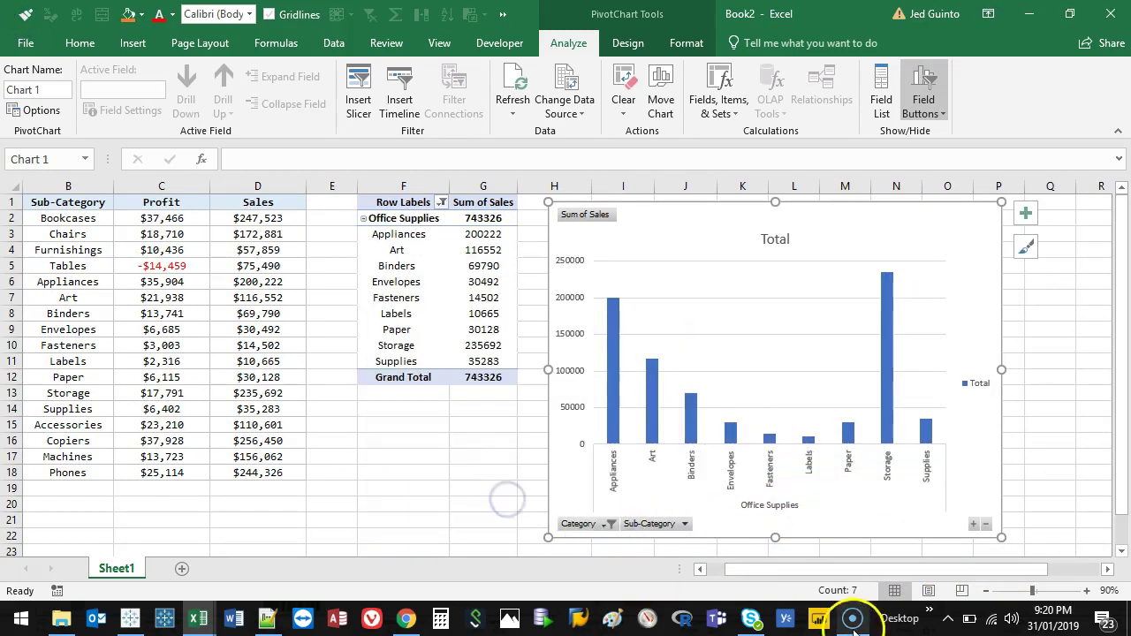
click(609, 524)
click(428, 468)
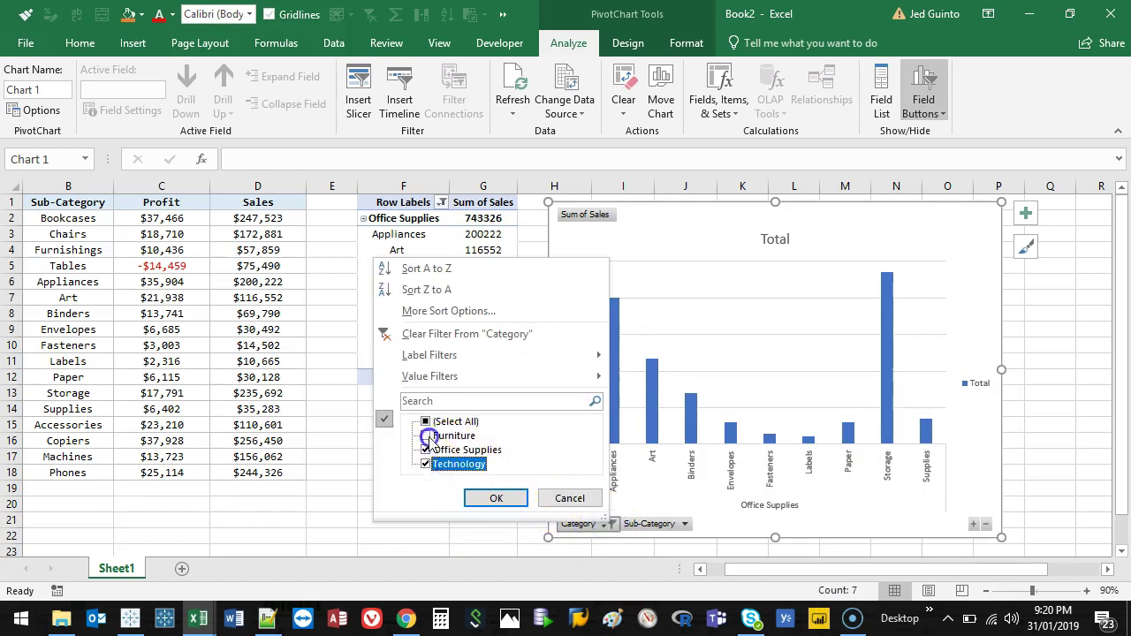
click(425, 436)
click(495, 499)
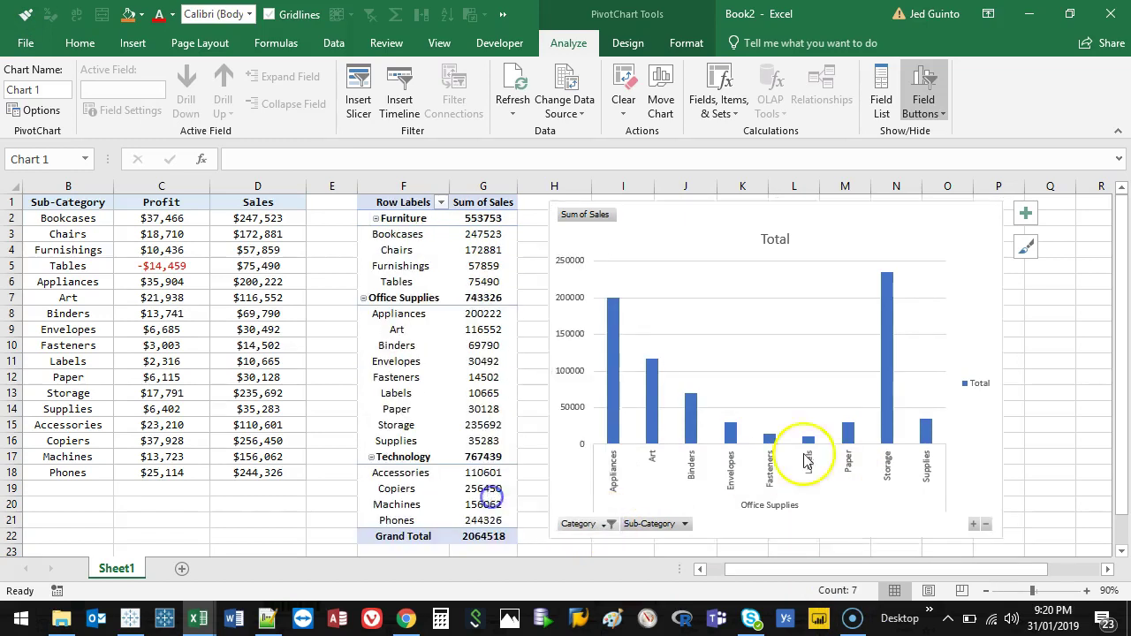
mouse_move(859, 431)
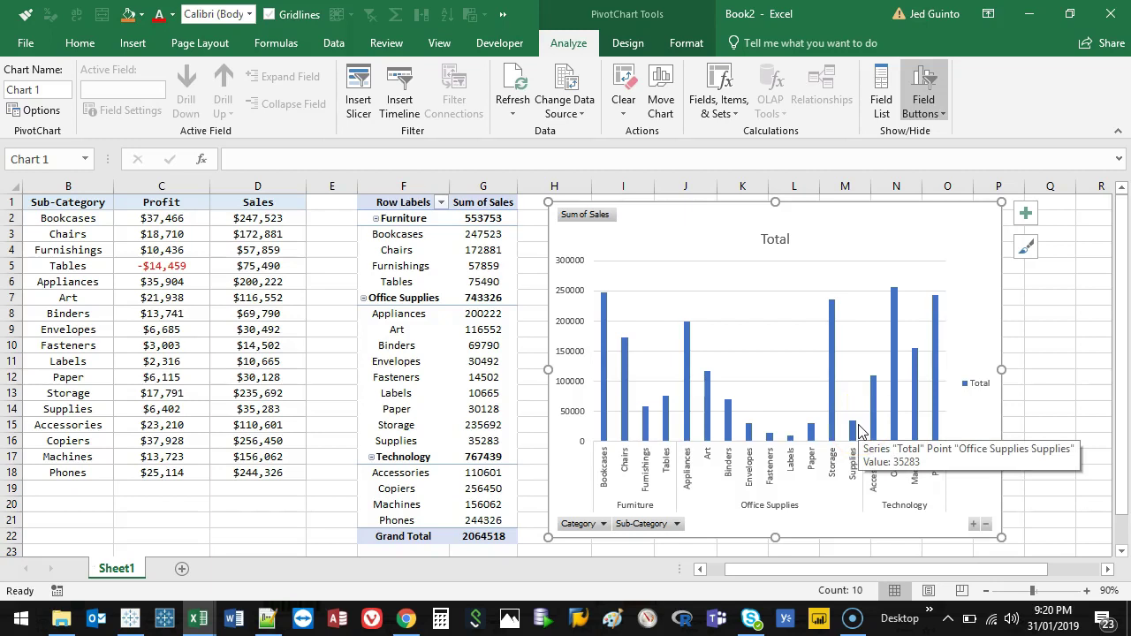
click(1030, 381)
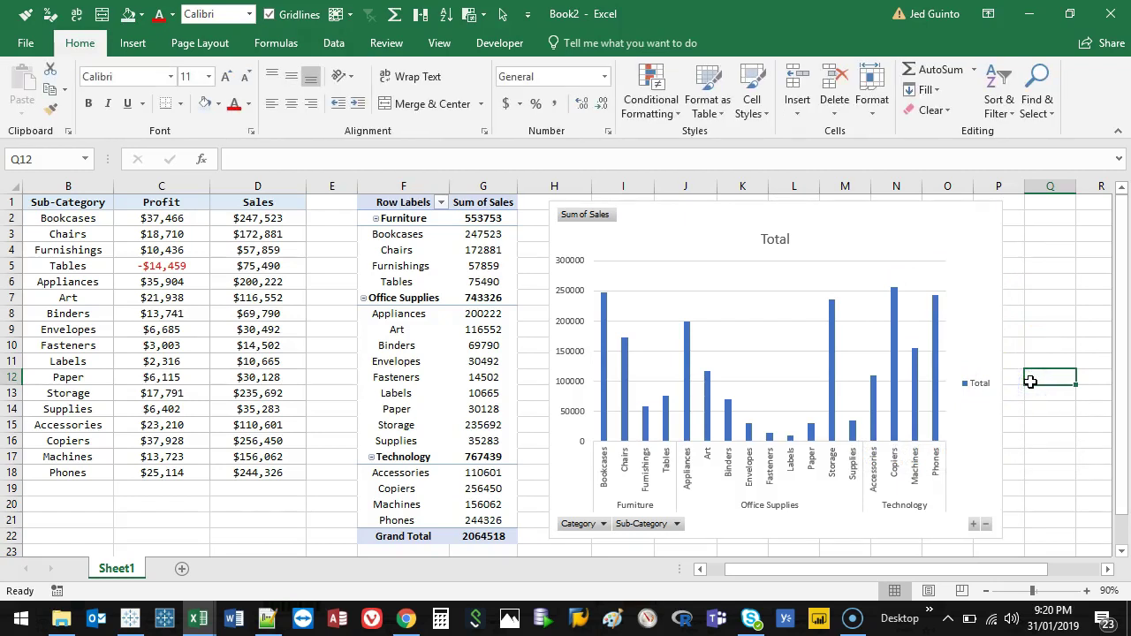